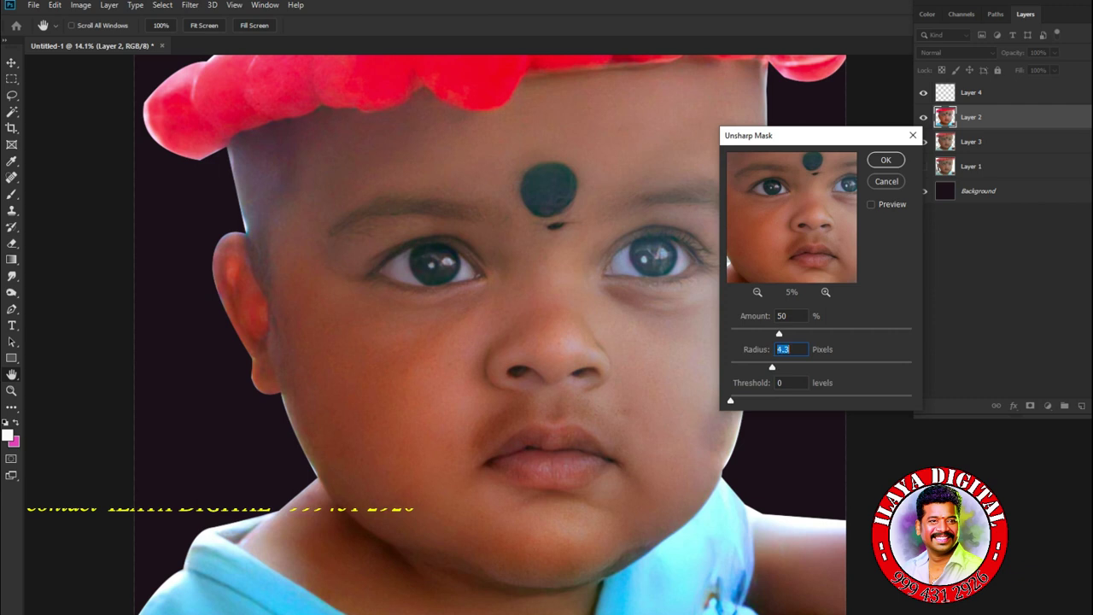
Sharpen Layer 2 using Unsharp Mask with an amount of 63% and the preview turned on.
key(shift+Tab)
key(Up)
key(Up)
key(Up)
key(Up)
key(Up)
key(Up)
key(Up)
key(Up)
key(Up)
key(Up)
key(Up)
key(Up)
key(Up)
click(871, 205)
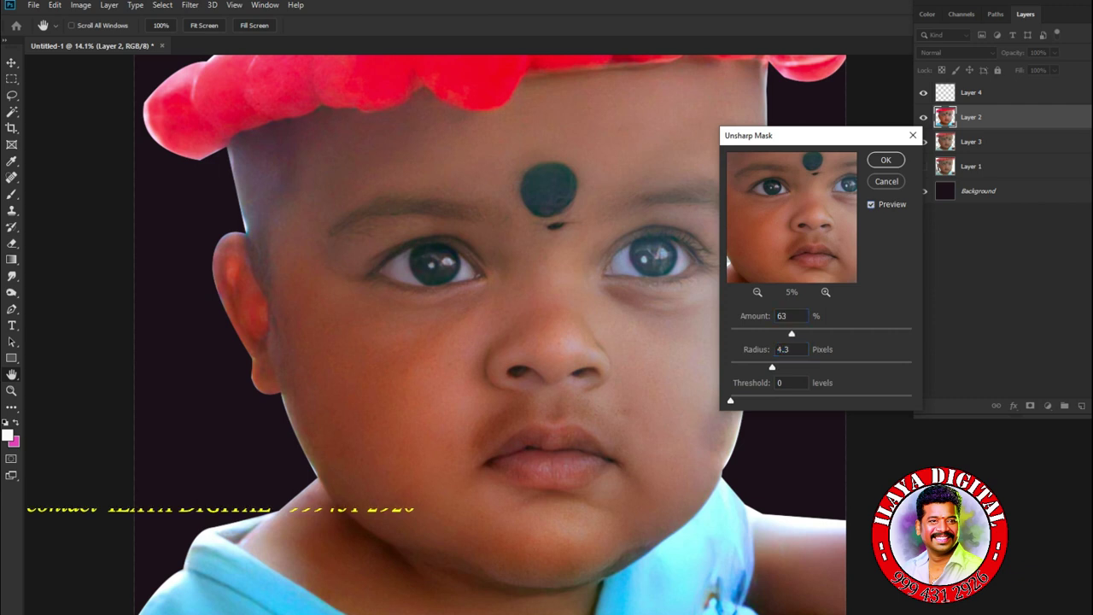
key(Return)
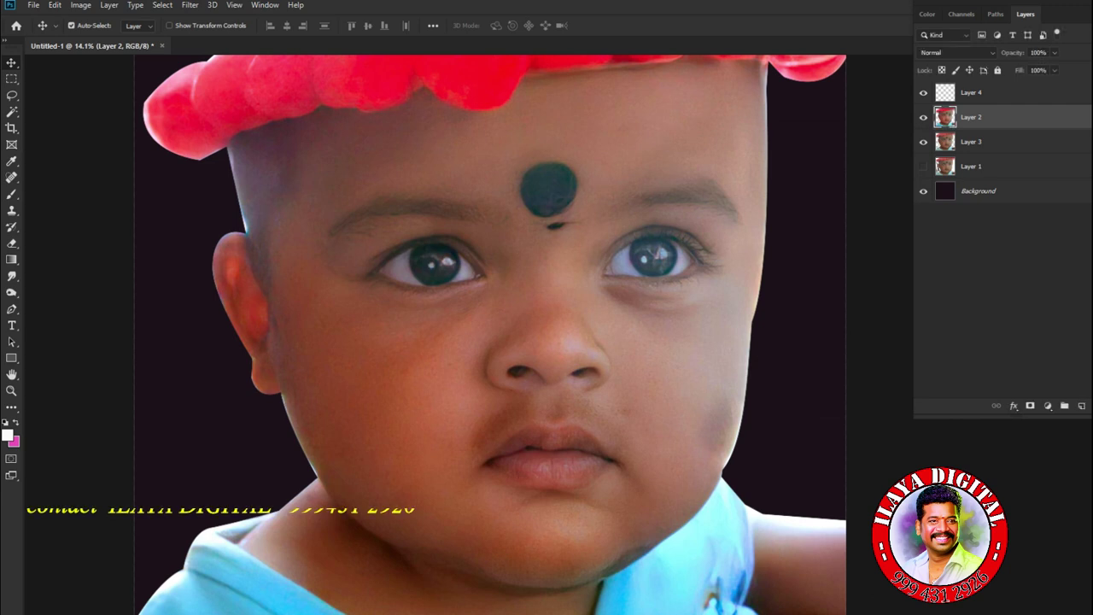
Make Layer 4 active and set up the Smudge tool with a 70 px brush for working on the nose.
click(982, 93)
drag(601, 368, 678, 367)
drag(648, 425, 698, 426)
drag(598, 376, 769, 432)
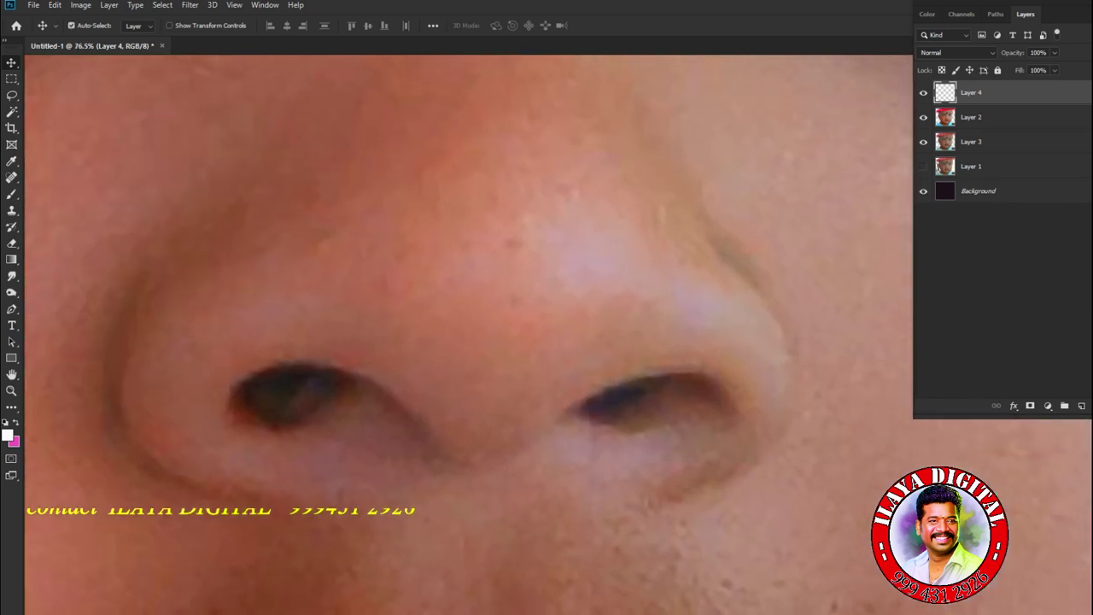
click(11, 276)
key(bracketleft)
key(bracketleft)
key(bracketleft)
key(bracketleft)
key(bracketleft)
key(bracketleft)
key(bracketleft)
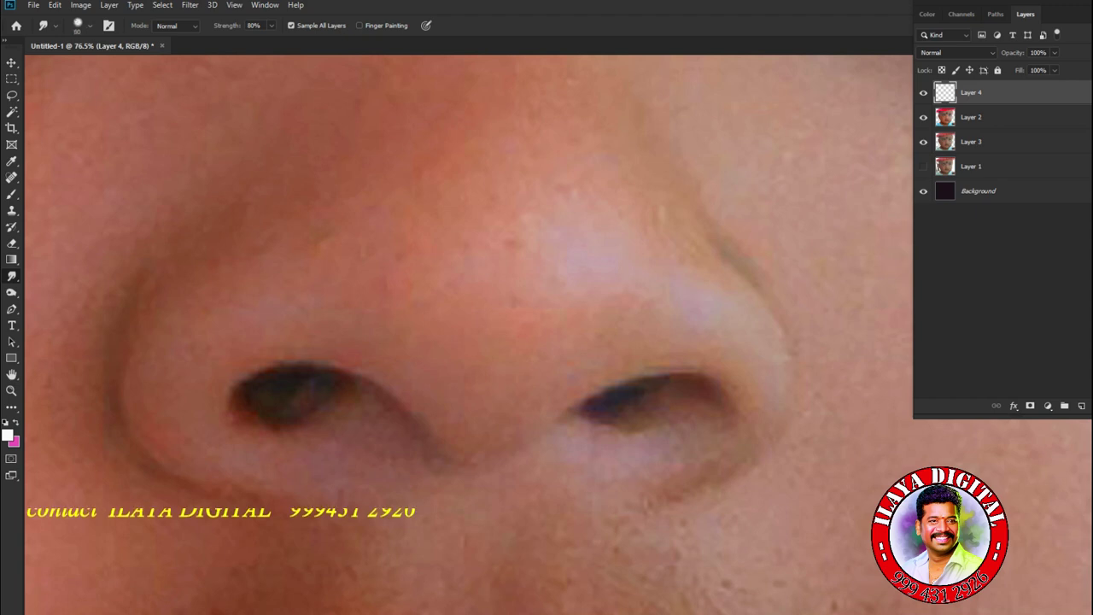
key(bracketright)
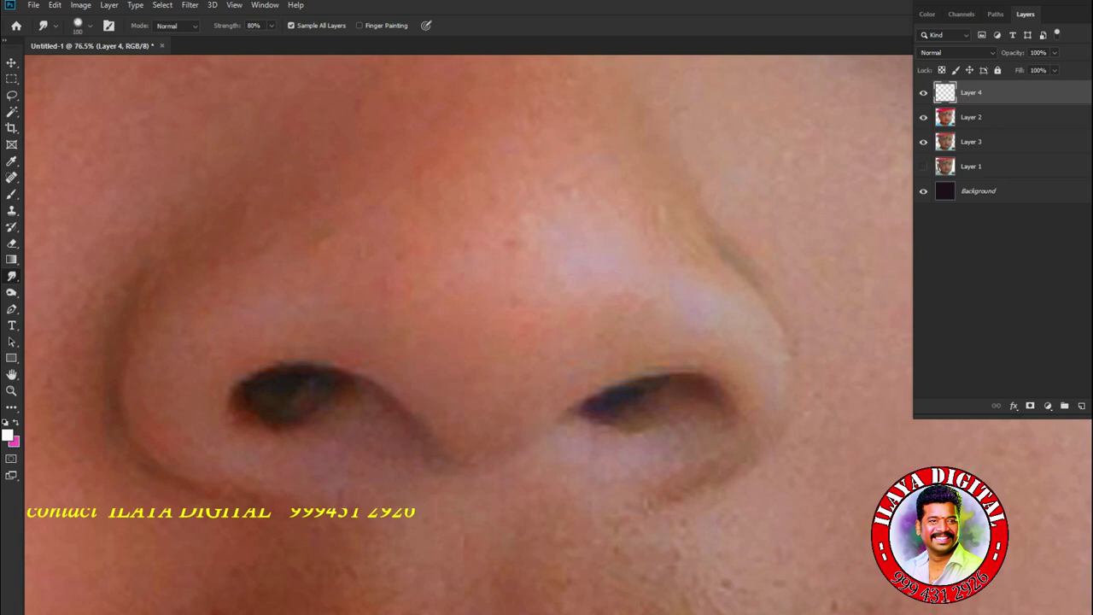
key(bracketleft)
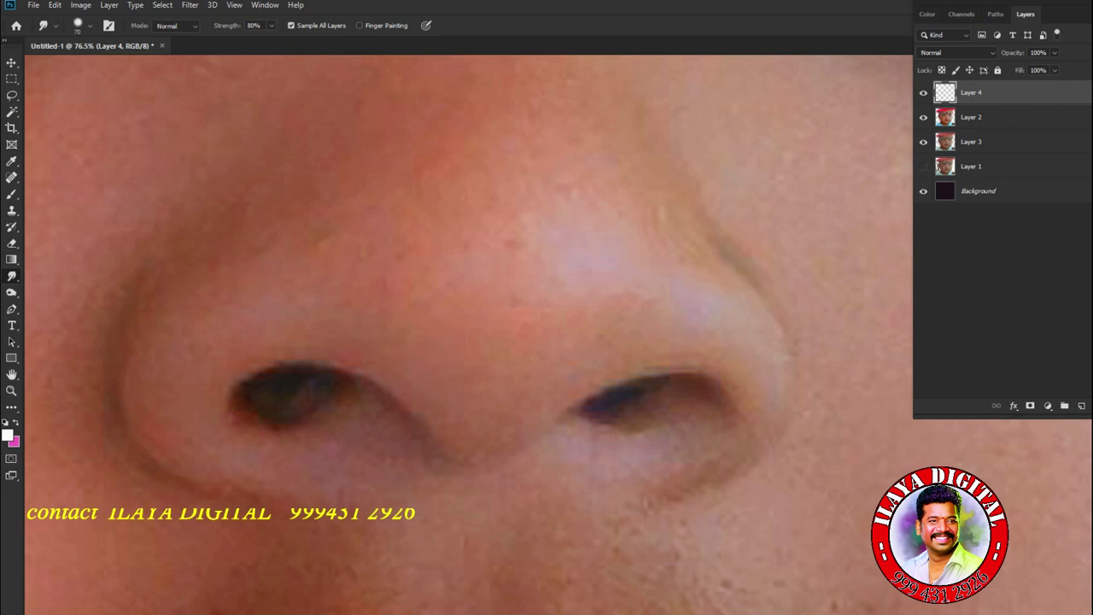
Set the Transfer strength control of the smudge brush to Pen Pressure.
key(F5)
click(765, 391)
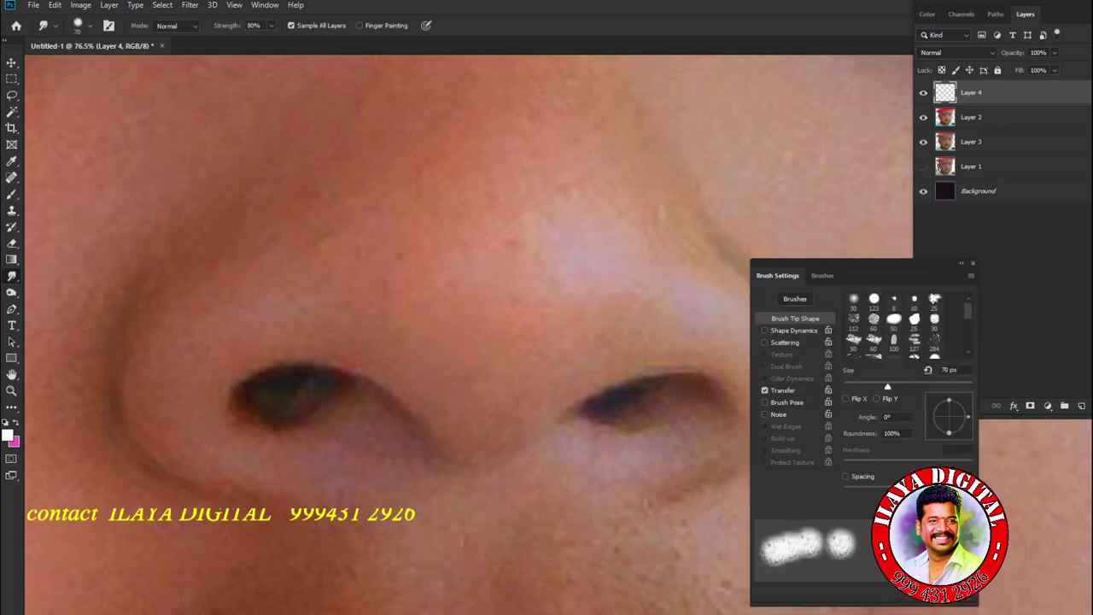
click(783, 391)
click(912, 382)
click(909, 422)
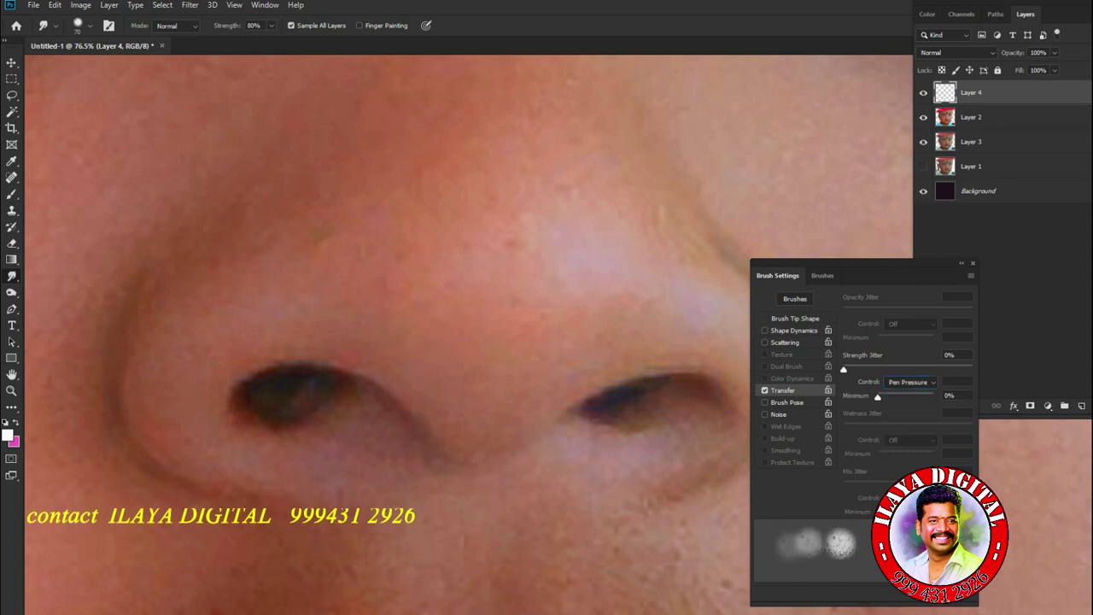
key(F5)
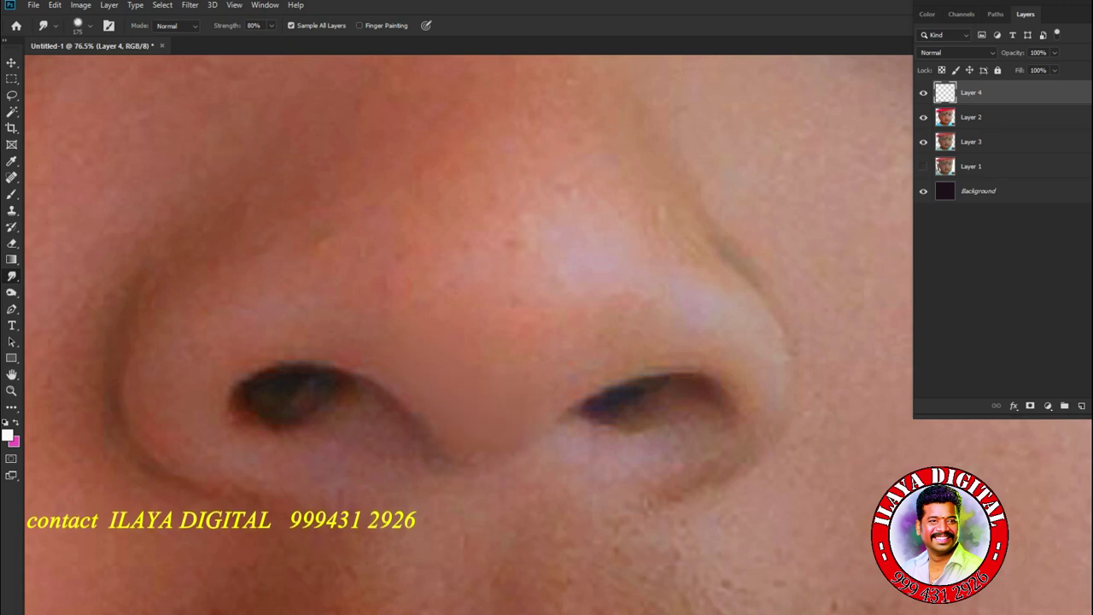
Smudge the skin smooth on the underside of the nose tip and the left nose wing, using brush sizes between 125 and 250 px.
key(bracketright)
key(bracketright)
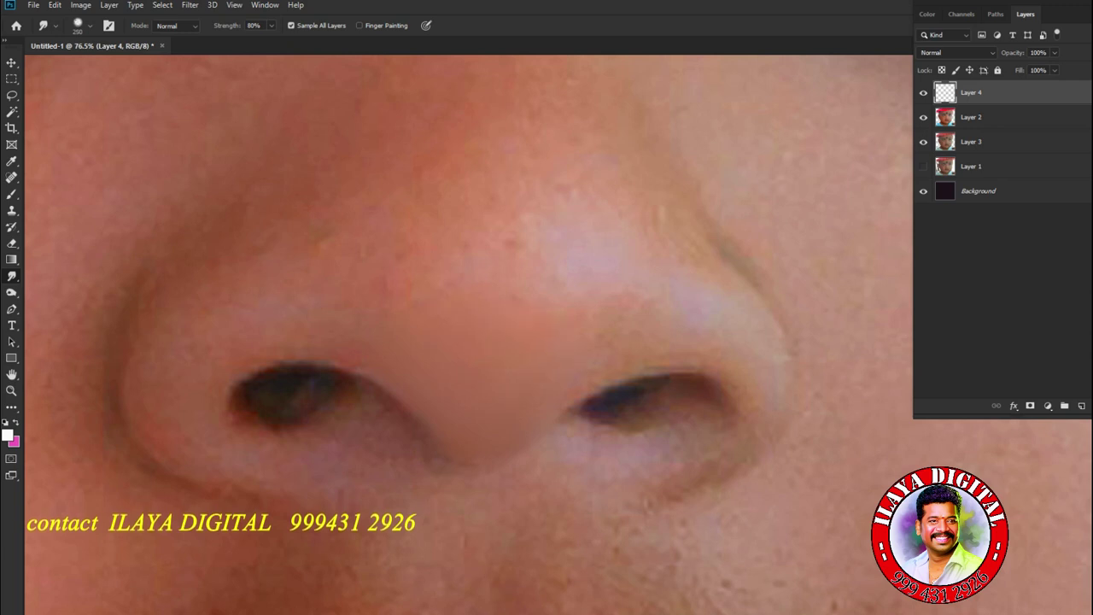
key(bracketleft)
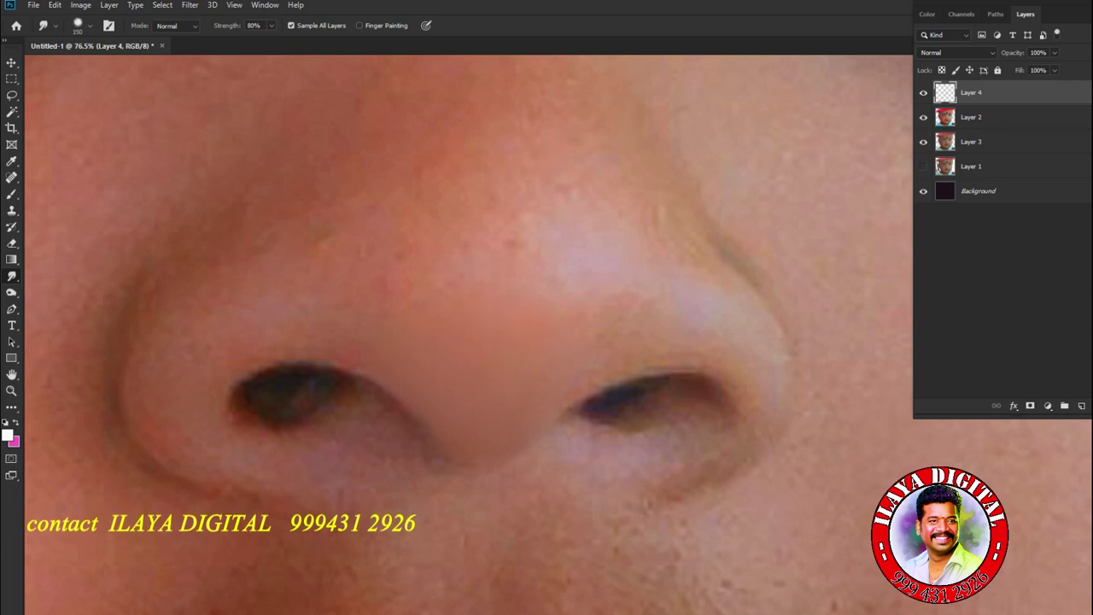
key(bracketright)
key(bracketright)
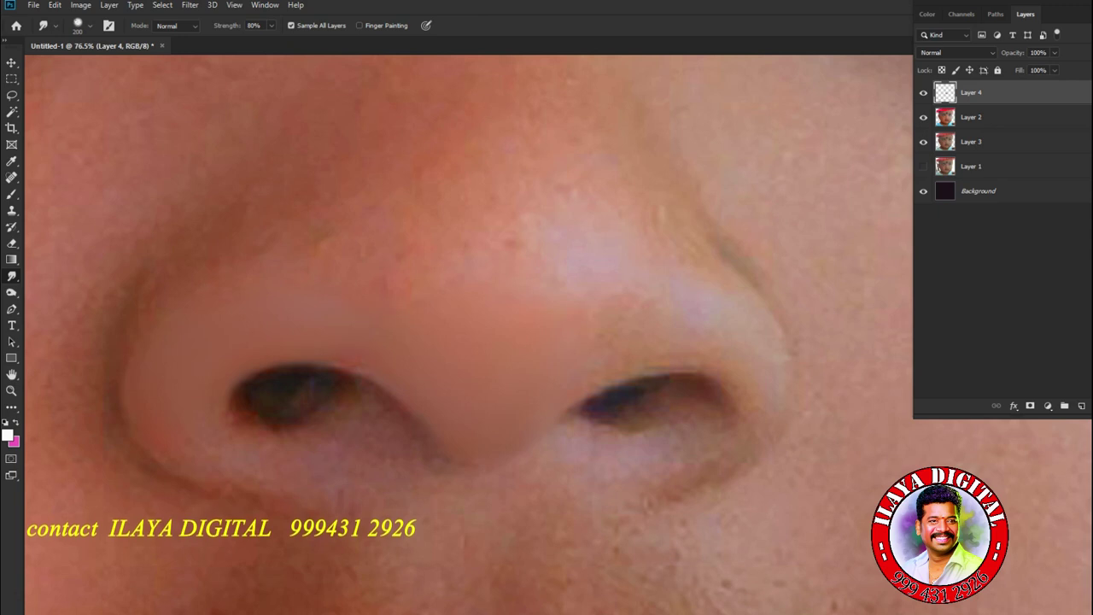
key(bracketleft)
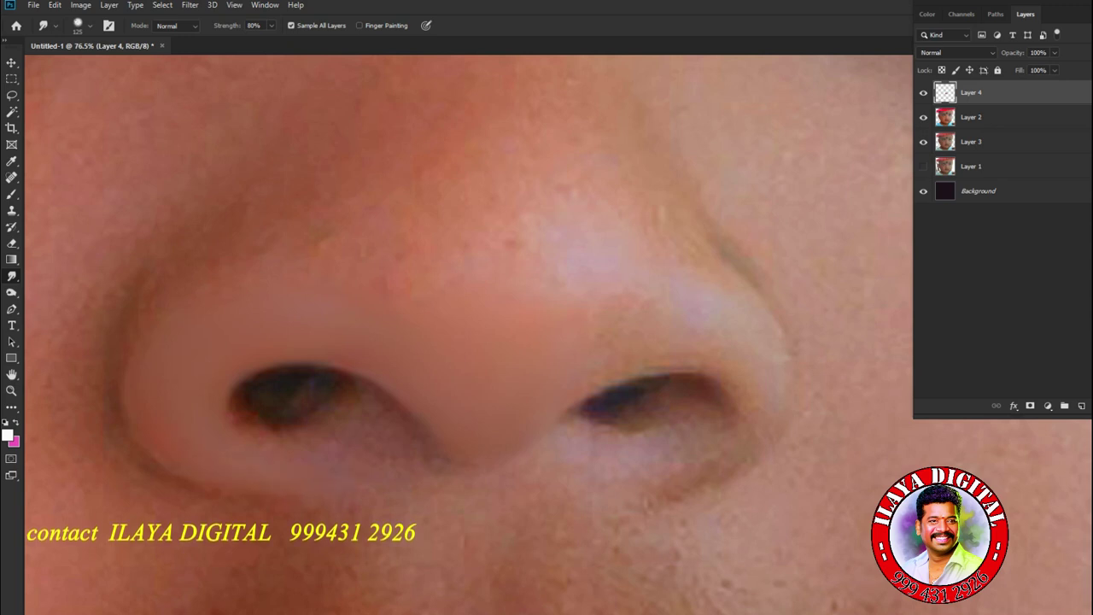
Blend the left nostril's dark interior, rim and lower edge with smudge brush sizes between 60 and 125 px.
key(bracketleft)
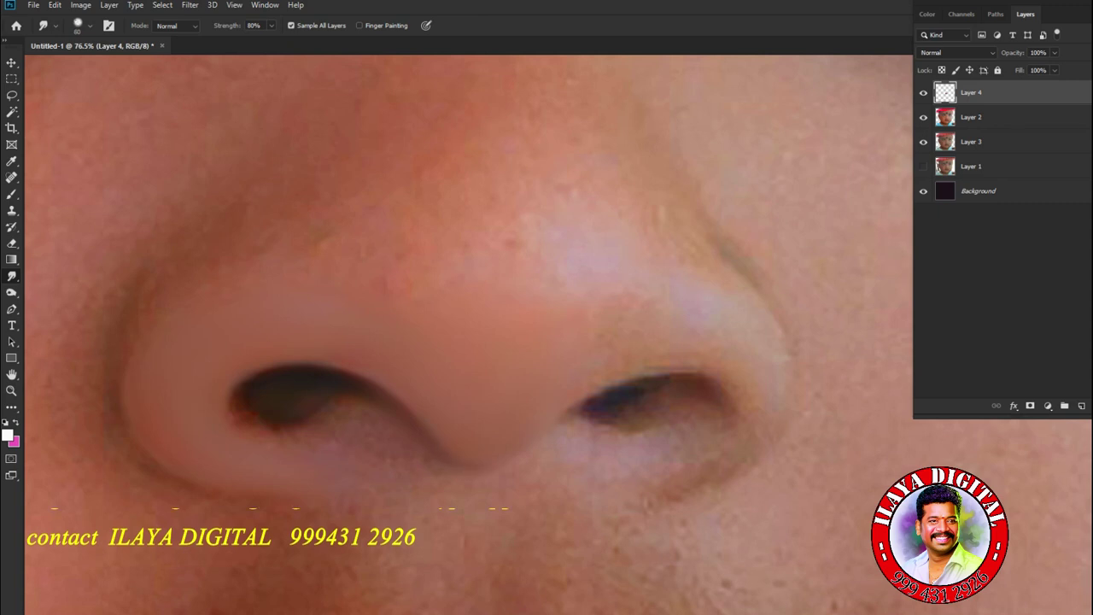
key(bracketright)
key(bracketright)
key(bracketright)
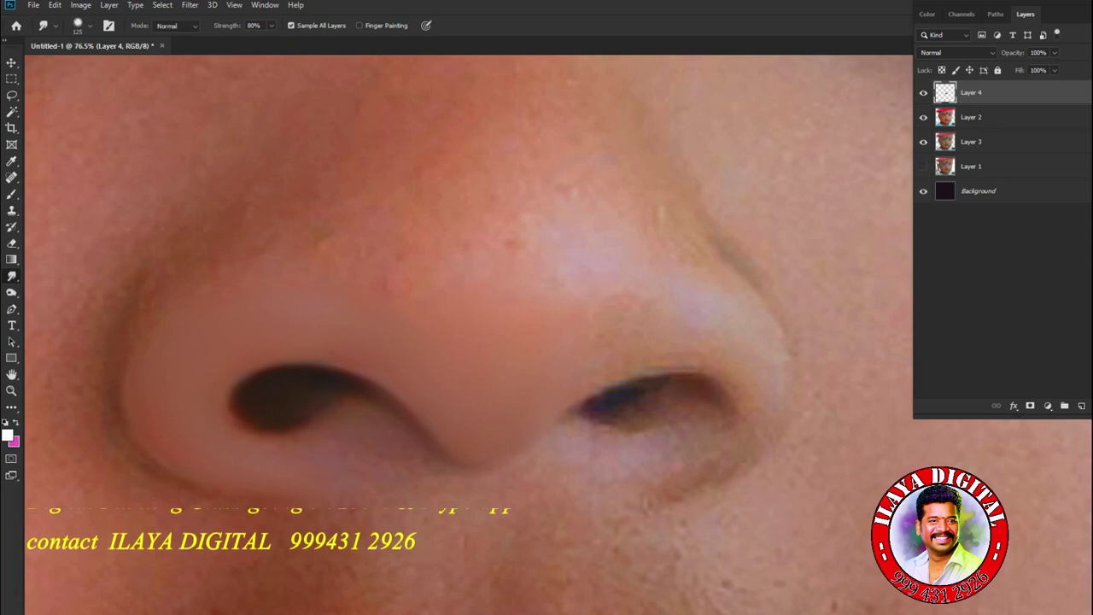
key(bracketleft)
key(bracketleft)
key(bracketleft)
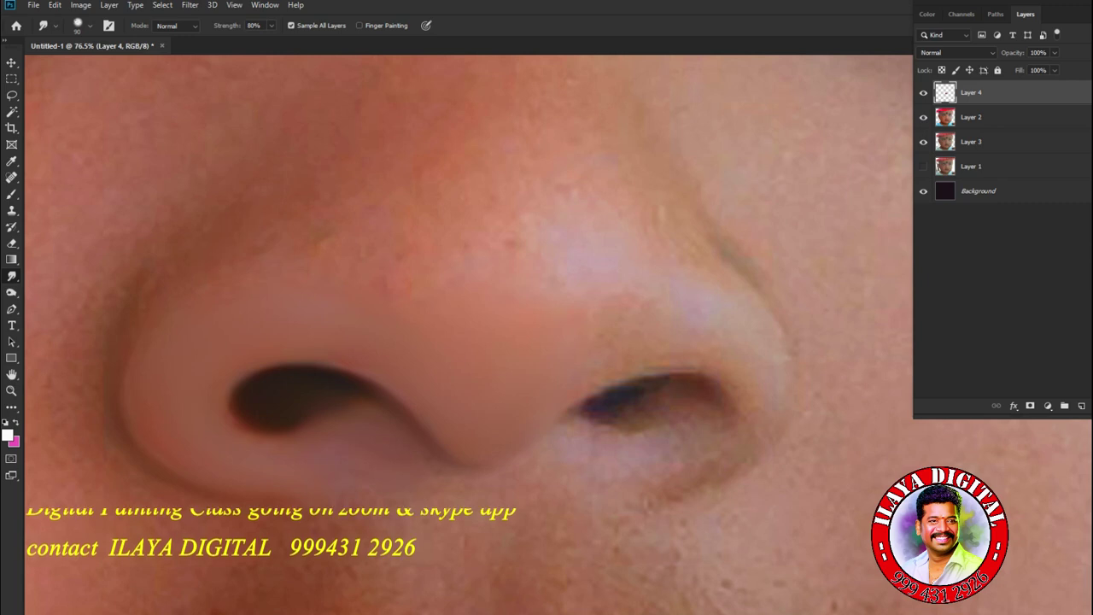
Smudge the nose bridge and right nose wing smooth with a brush up to 300 px, refining the wing's outline at 70 px.
key(bracketright)
key(bracketright)
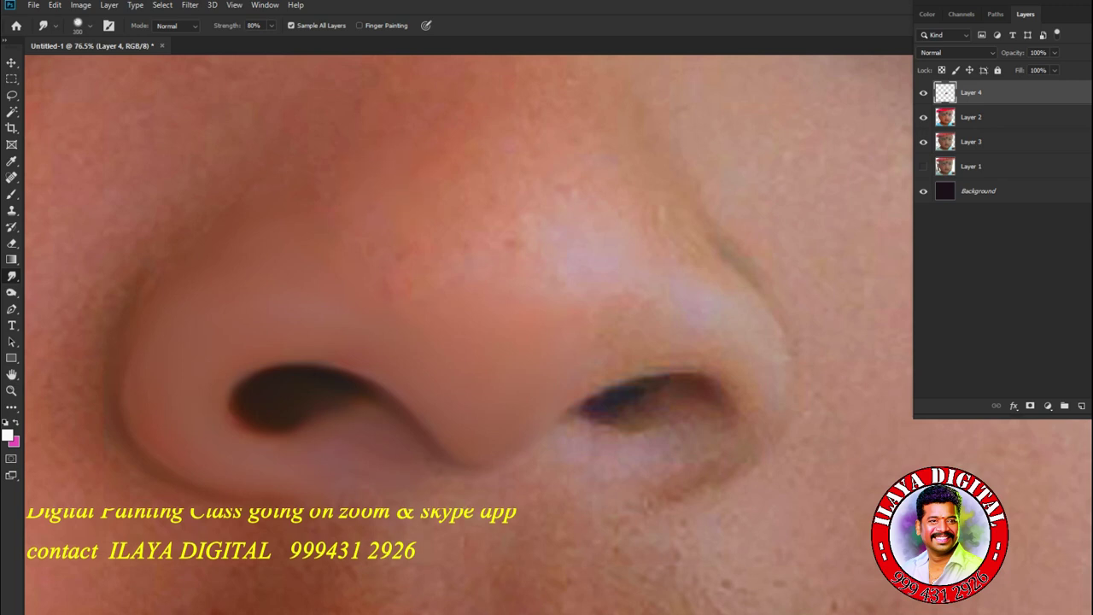
key(bracketright)
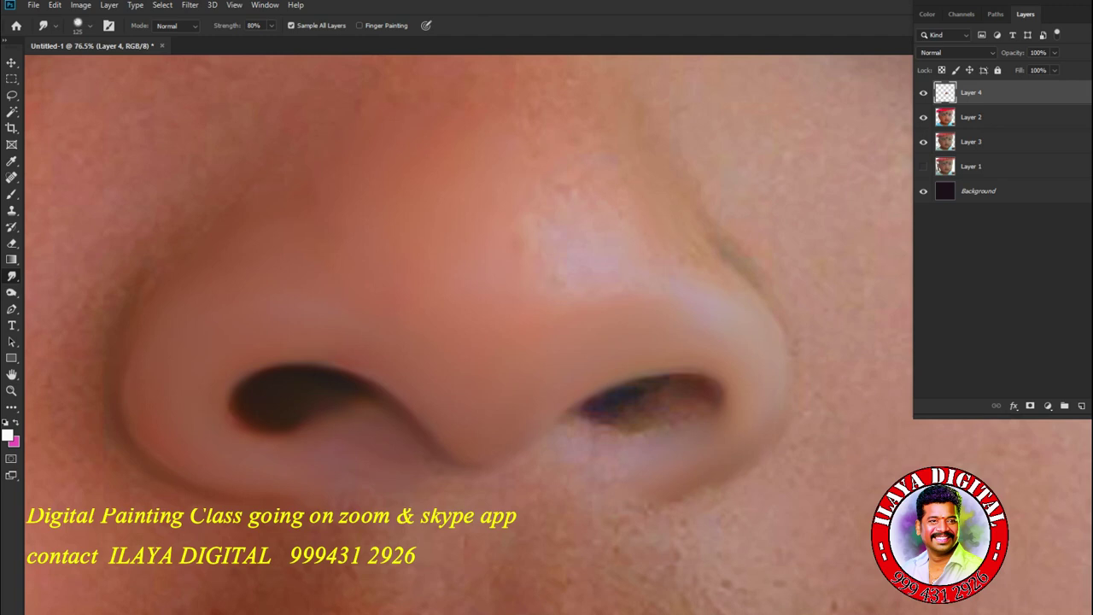
key(bracketleft)
key(bracketleft)
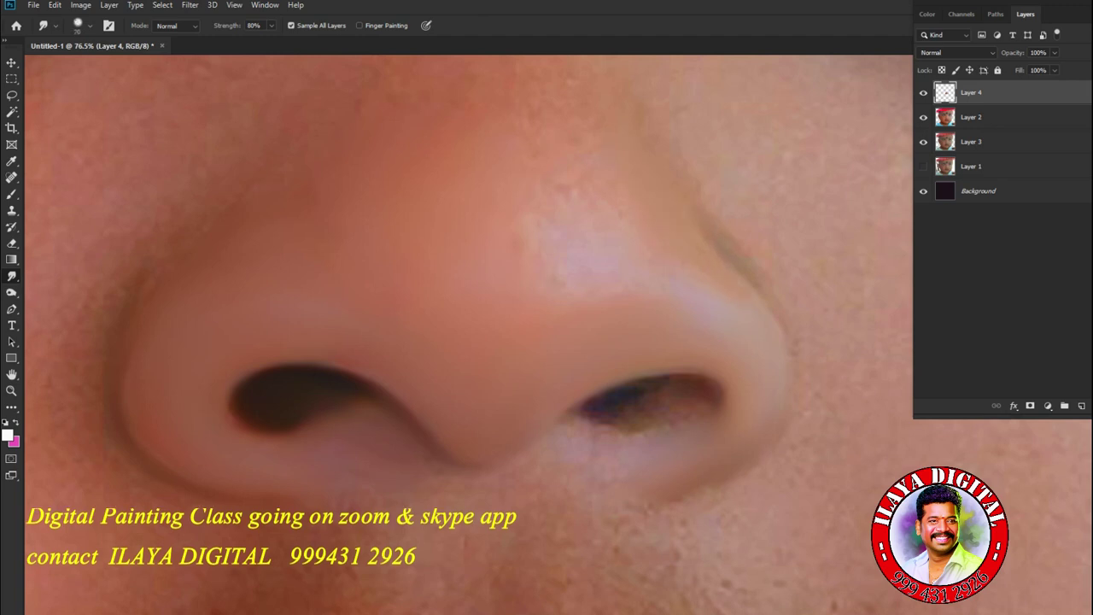
Smooth the bright highlight on the nose tip with the smudge brush enlarged to 300 px.
key(bracketright)
key(bracketright)
key(bracketright)
key(bracketright)
key(bracketright)
key(bracketright)
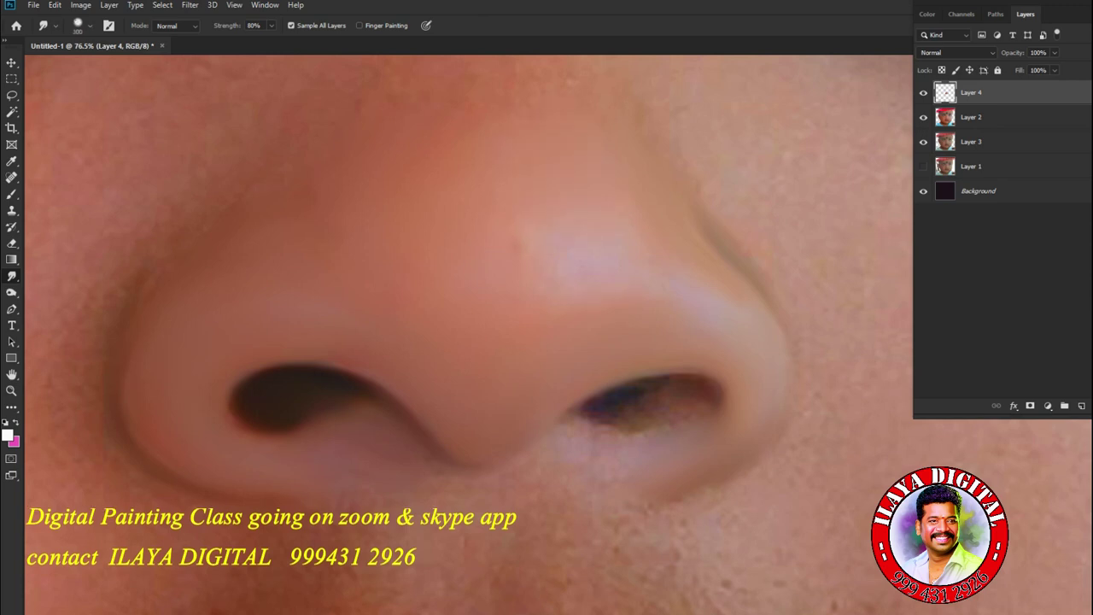
Blend the right nostril with a smaller smudge brush, extending its dark rim toward the centre of the nose.
key(bracketleft)
key(bracketleft)
key(bracketleft)
key(bracketleft)
key(bracketleft)
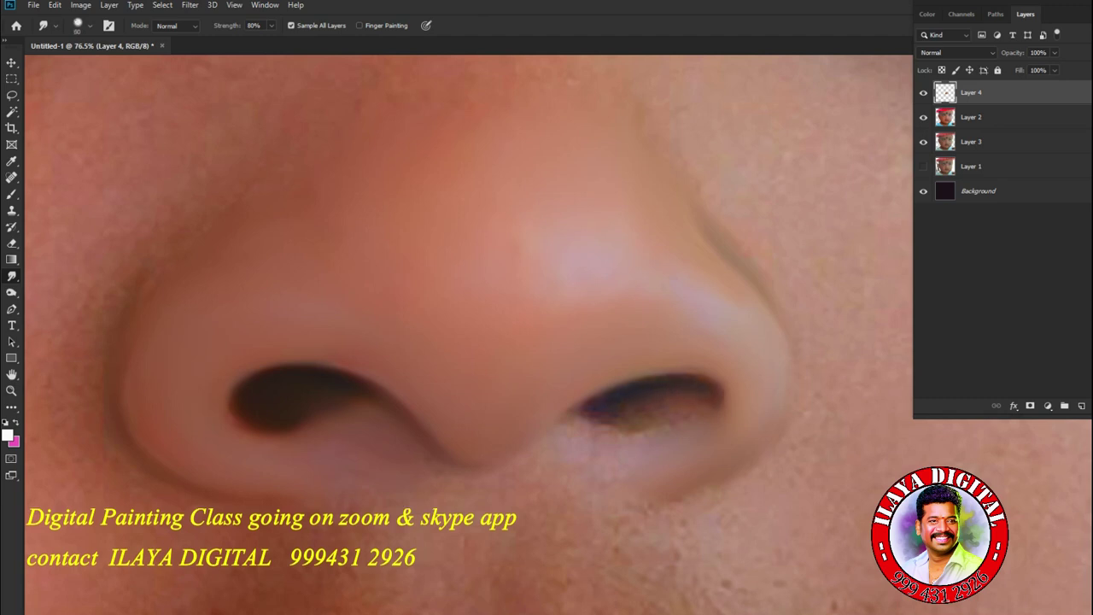
drag(605, 405, 538, 446)
key(bracketright)
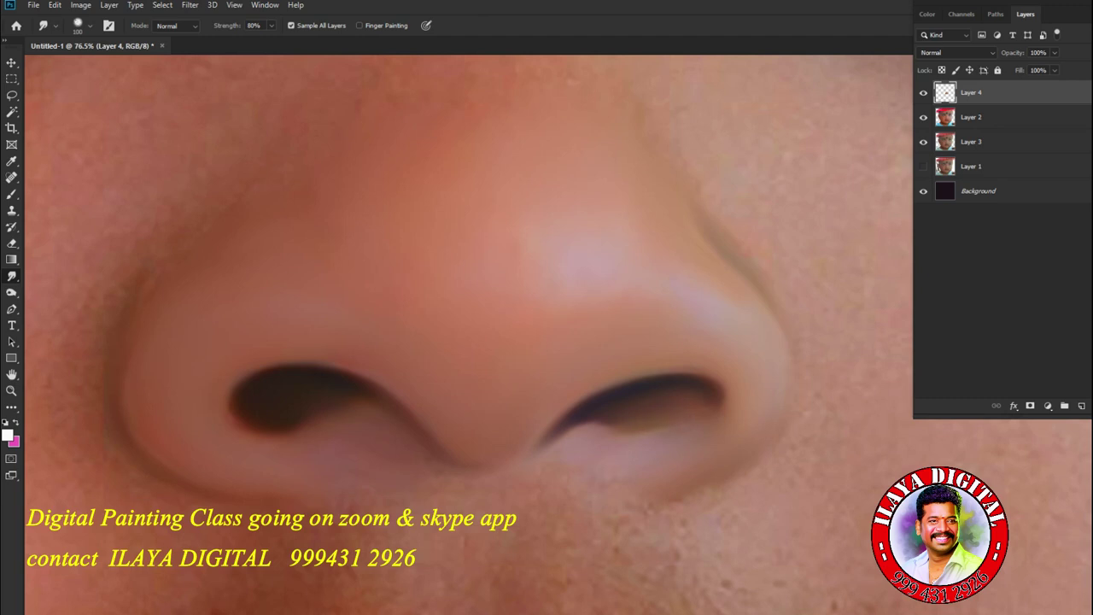
Toggle Layer 2's visibility off and back on to check the smudged nose against the whole face.
scroll(660, 528, down, 5)
drag(660, 529, 591, 416)
click(923, 117)
click(923, 118)
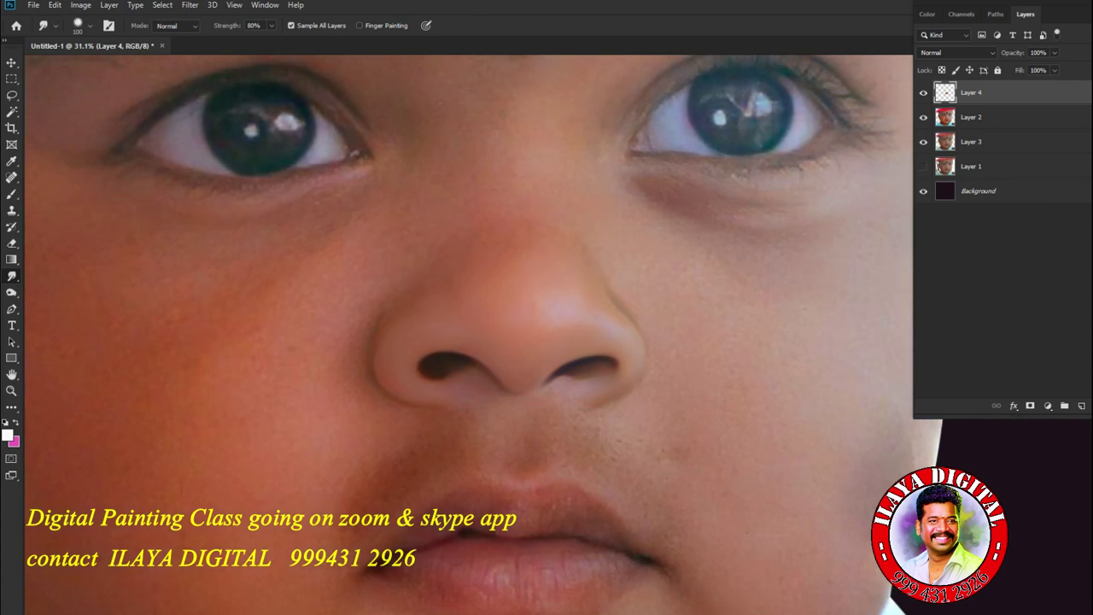
scroll(647, 432, down, 5)
Refine the right nostril with small smudge strokes, sharpening its inner corner, dark rim and the light skin fold below.
scroll(648, 431, up, 8)
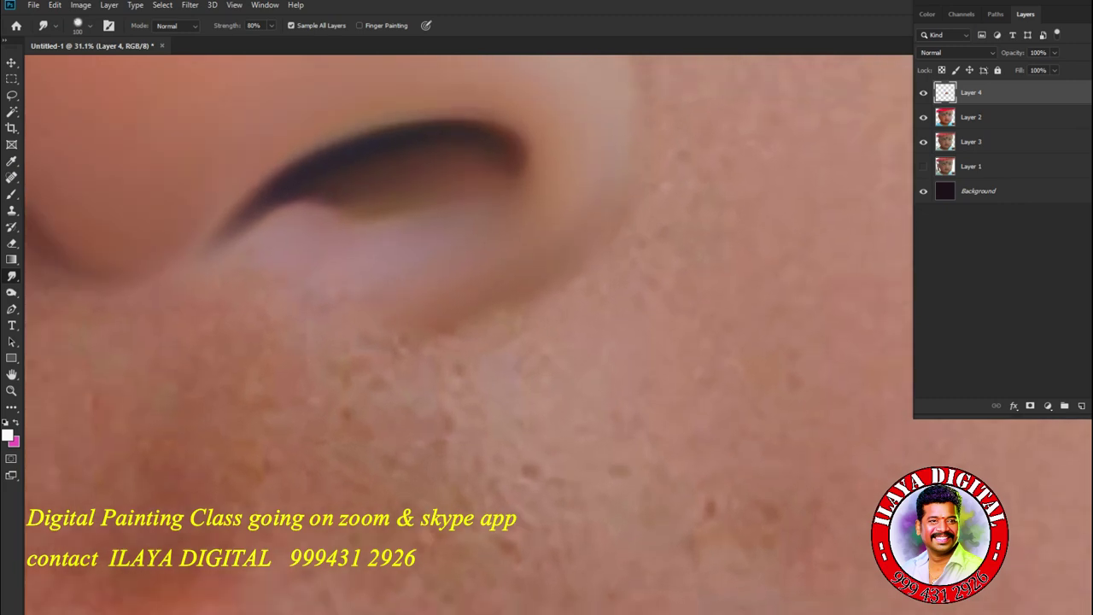
drag(444, 256, 616, 410)
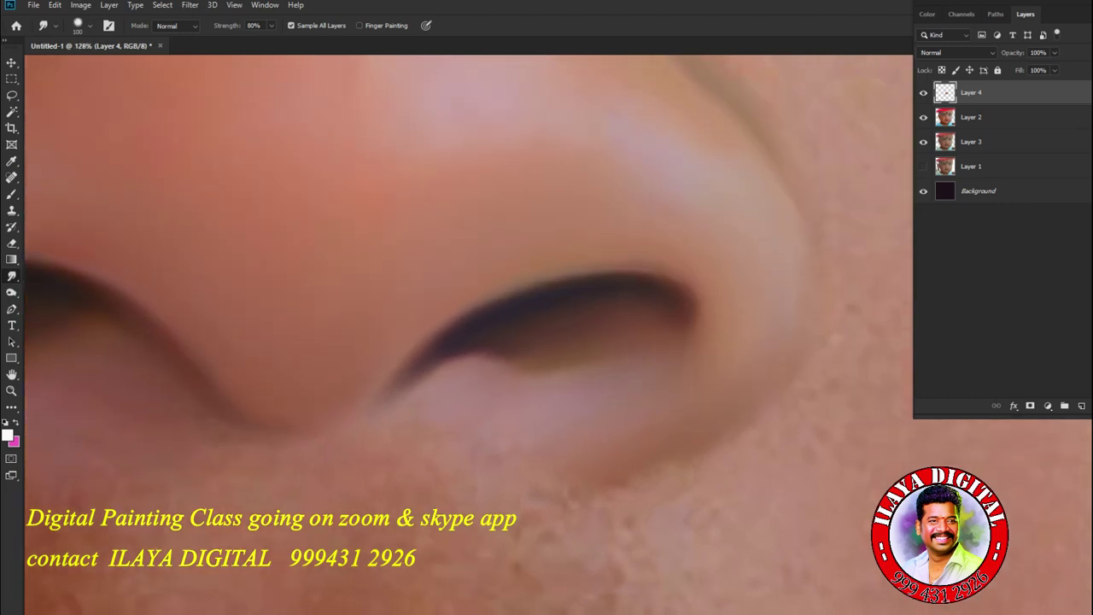
key(bracketleft)
drag(500, 363, 440, 364)
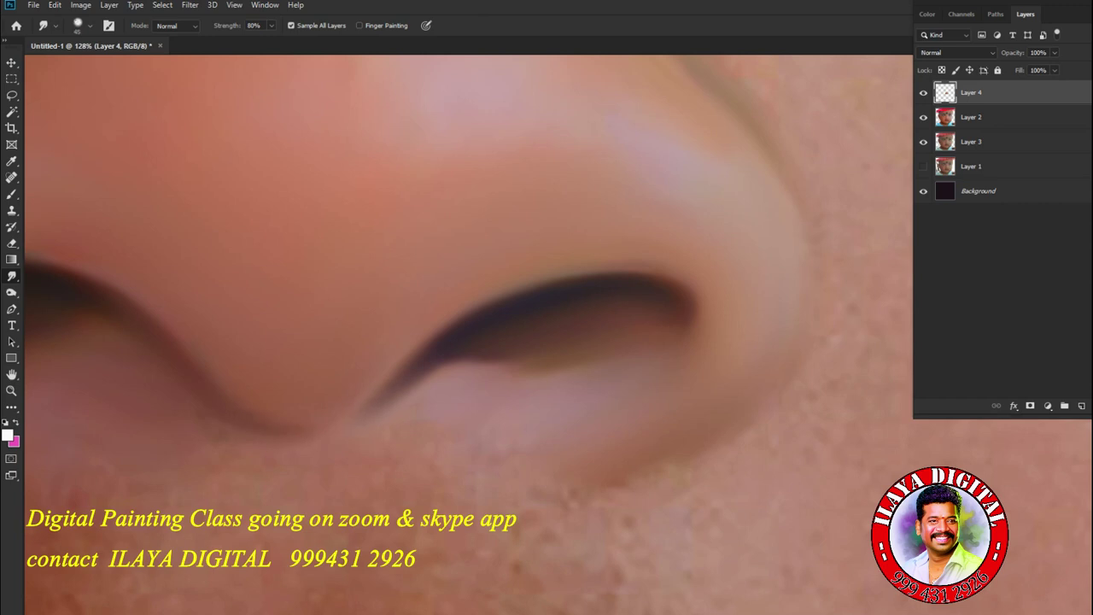
drag(314, 433, 334, 429)
drag(471, 363, 431, 372)
drag(506, 365, 480, 361)
drag(671, 340, 639, 343)
drag(453, 386, 487, 374)
drag(551, 394, 629, 376)
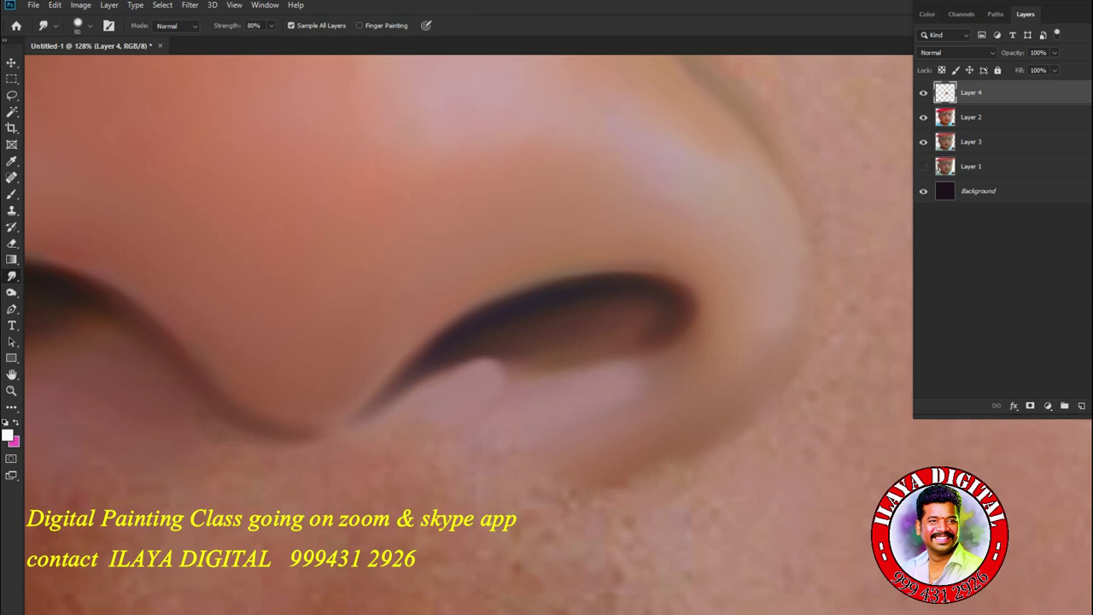
Shape the highlights on the nose tip and right wing with a 150 px smudge brush.
key(bracketright)
drag(513, 256, 542, 452)
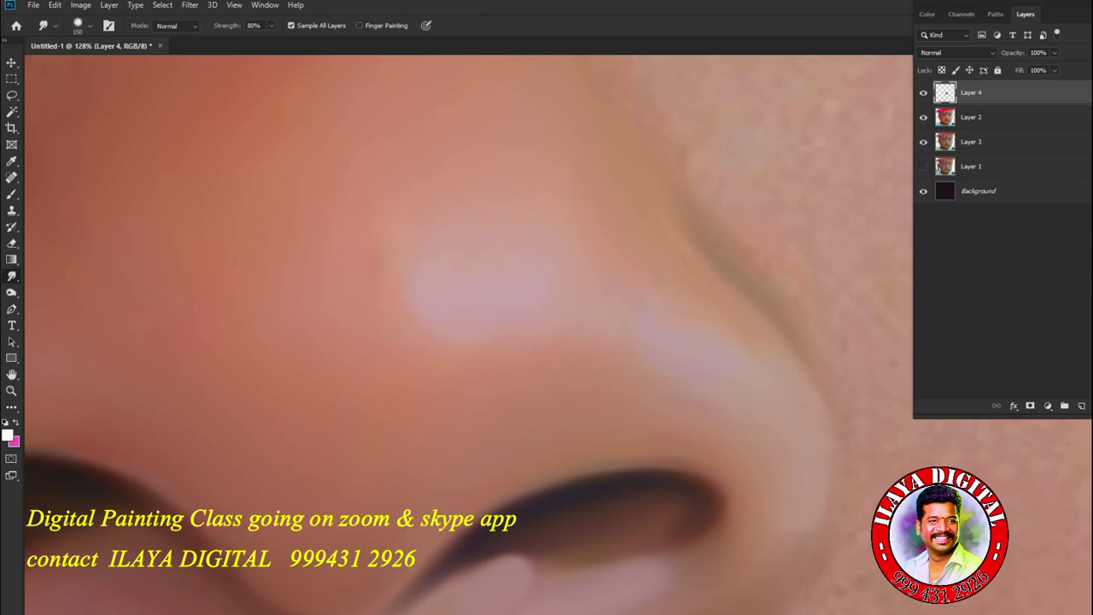
scroll(468, 335, down, 4)
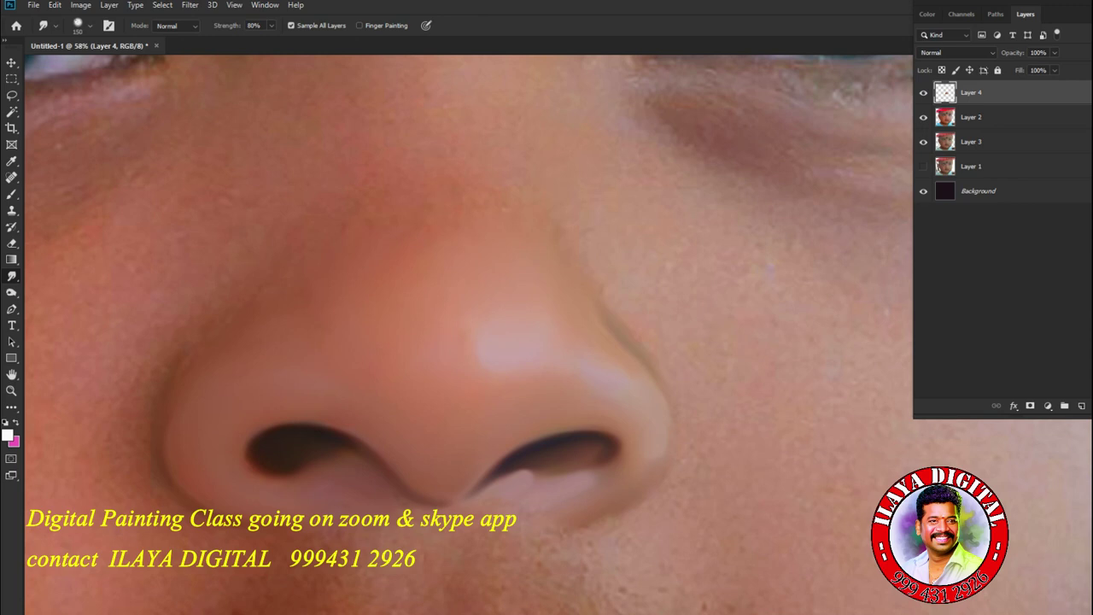
Add a new layer above Layer 4 and choose the Mixer Brush with Mix set to 40%.
key(ctrl+shift+n)
key(Return)
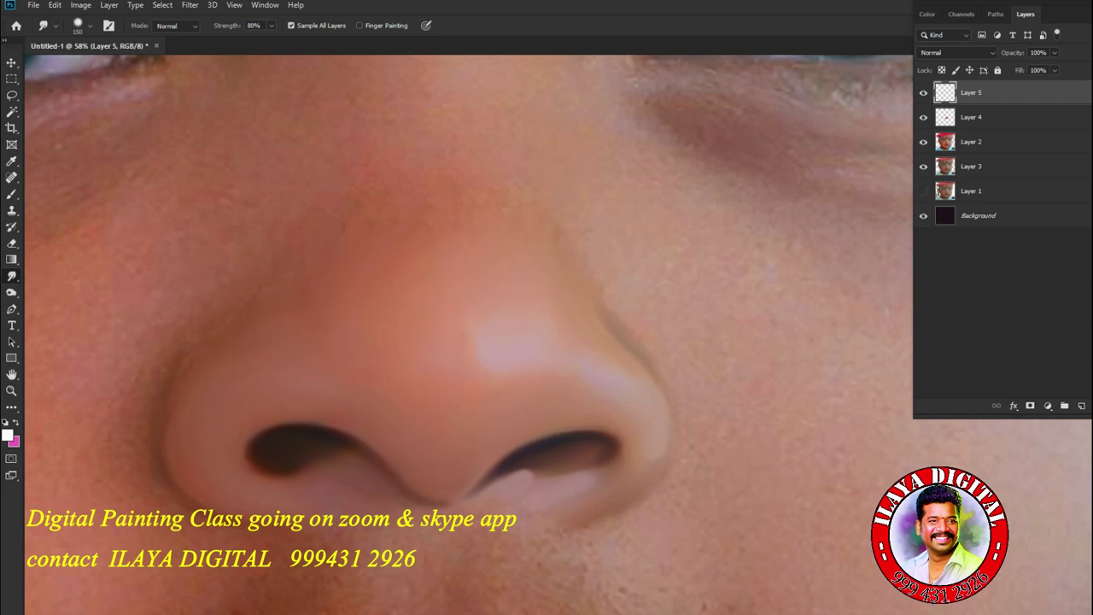
key(b)
right_click(12, 194)
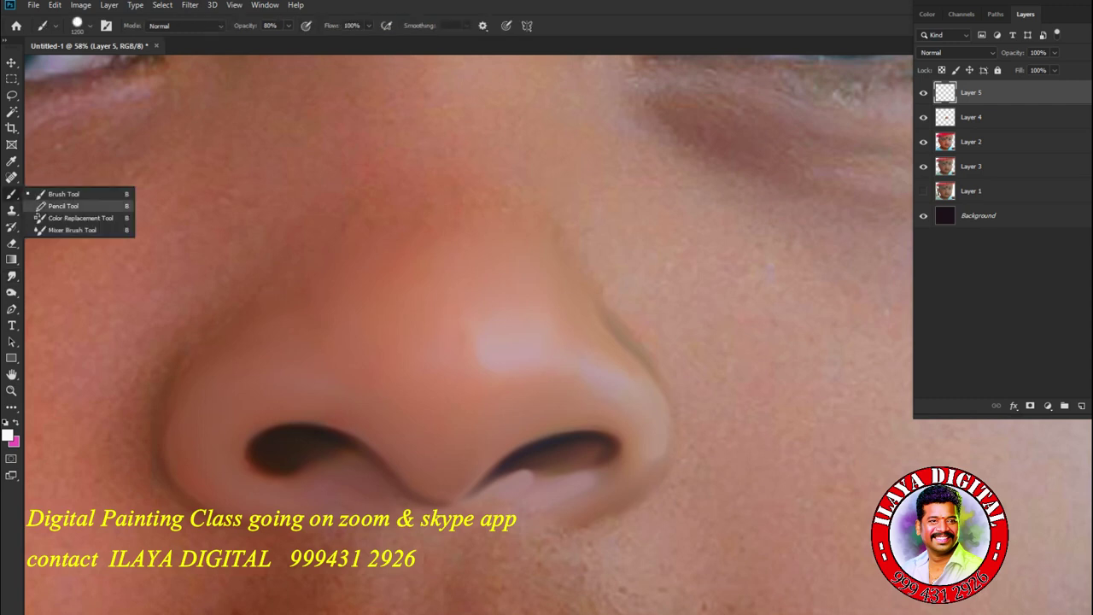
click(77, 229)
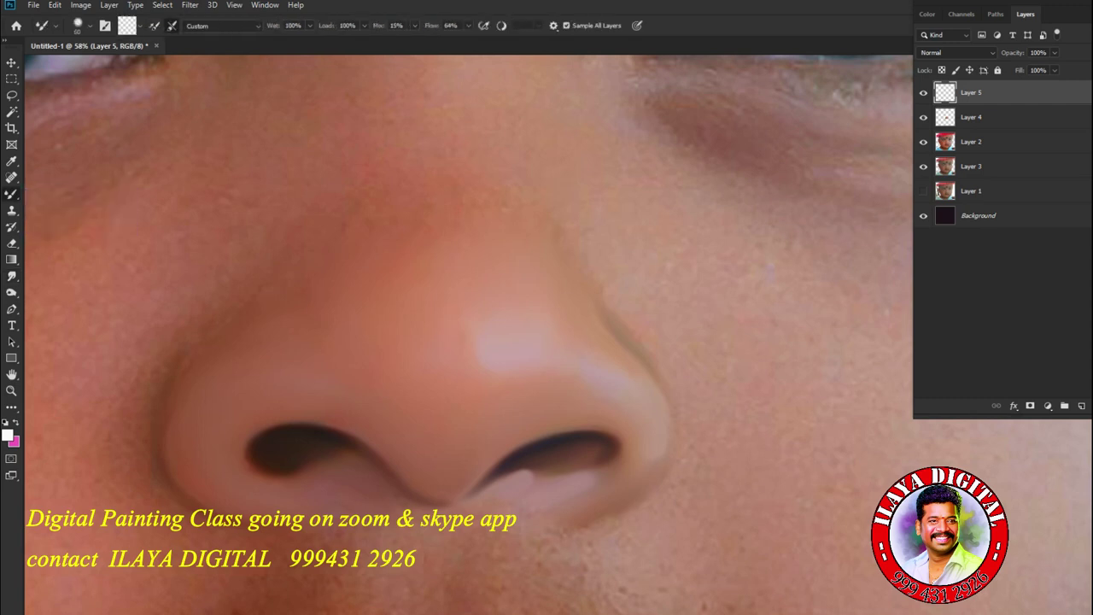
click(415, 25)
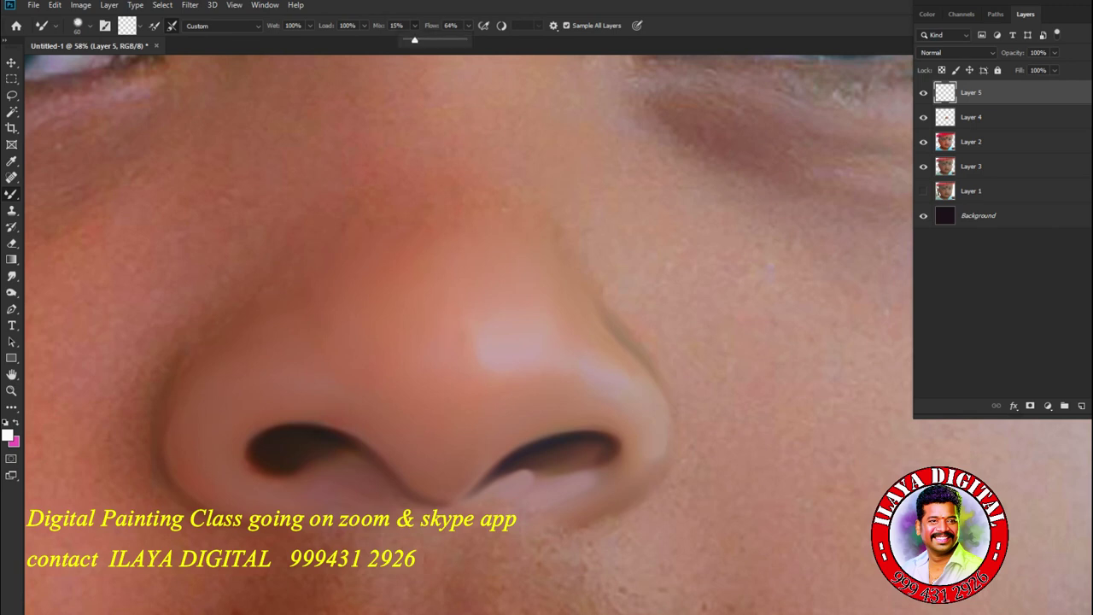
drag(414, 40, 429, 40)
Hide Layer 4, which holds the smudged nose painting.
click(924, 117)
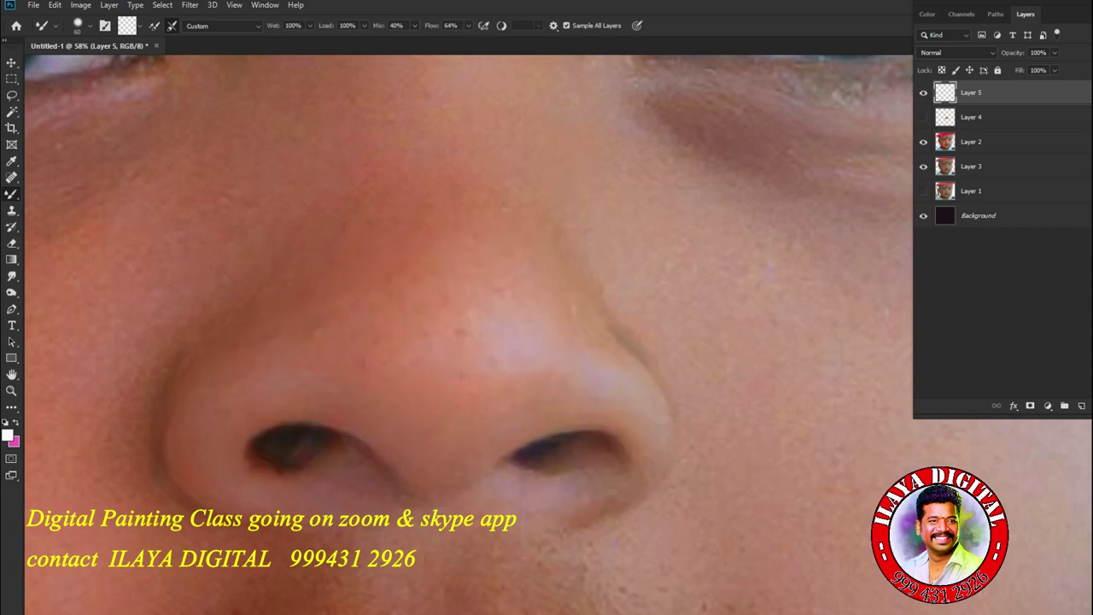
scroll(563, 372, down, 4)
scroll(564, 372, up, 1)
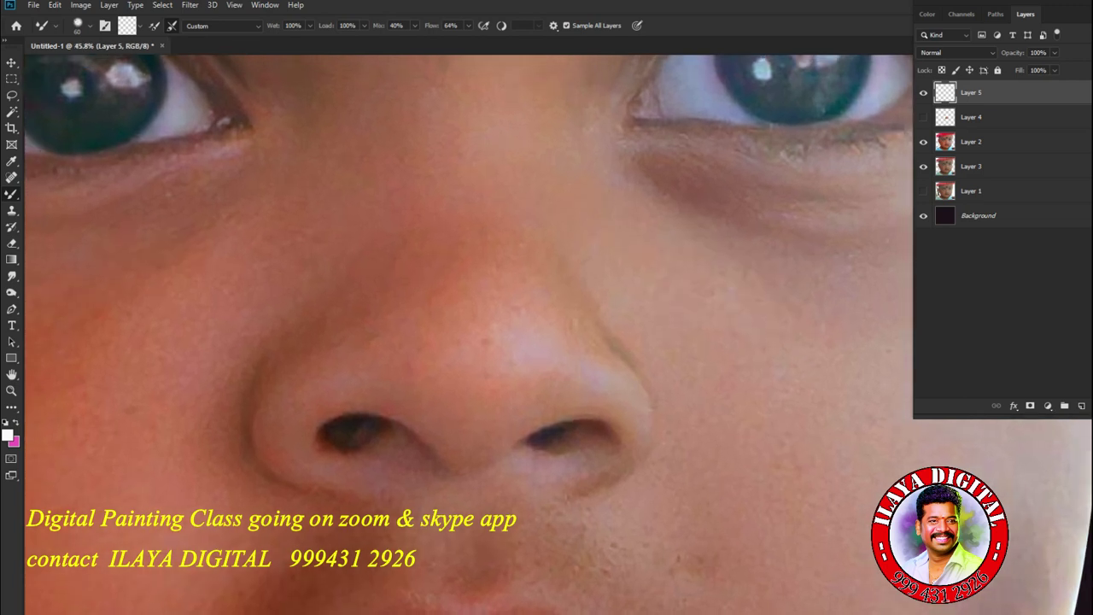
Smooth the nose's left wing, its shaded left slope and the skin between the nostrils with the Mixer Brush at 175 to 200 px.
scroll(564, 410, down, 1)
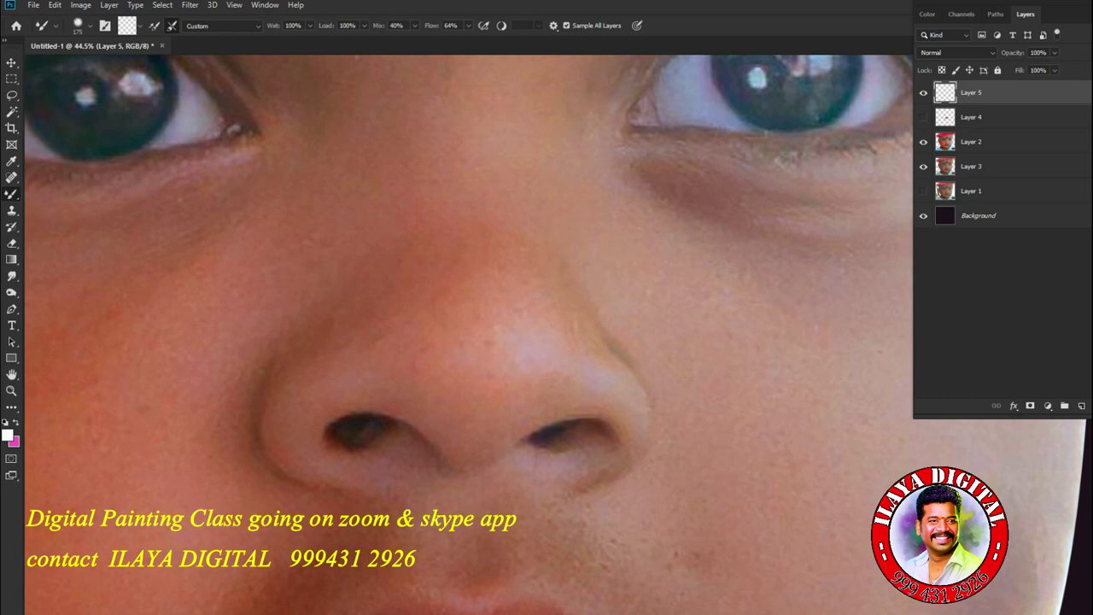
key(F5)
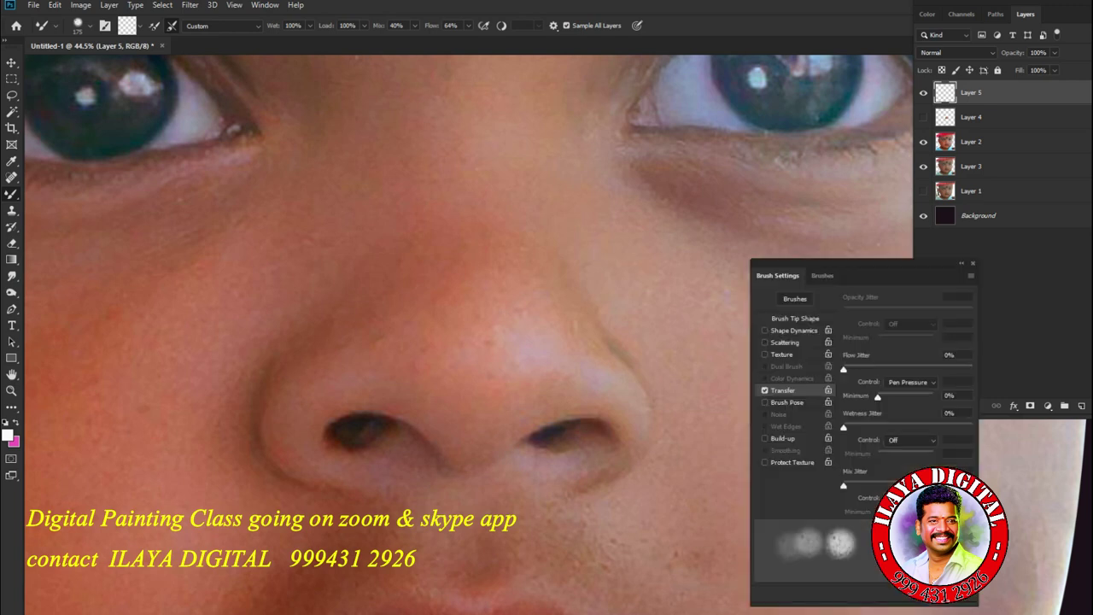
key(F5)
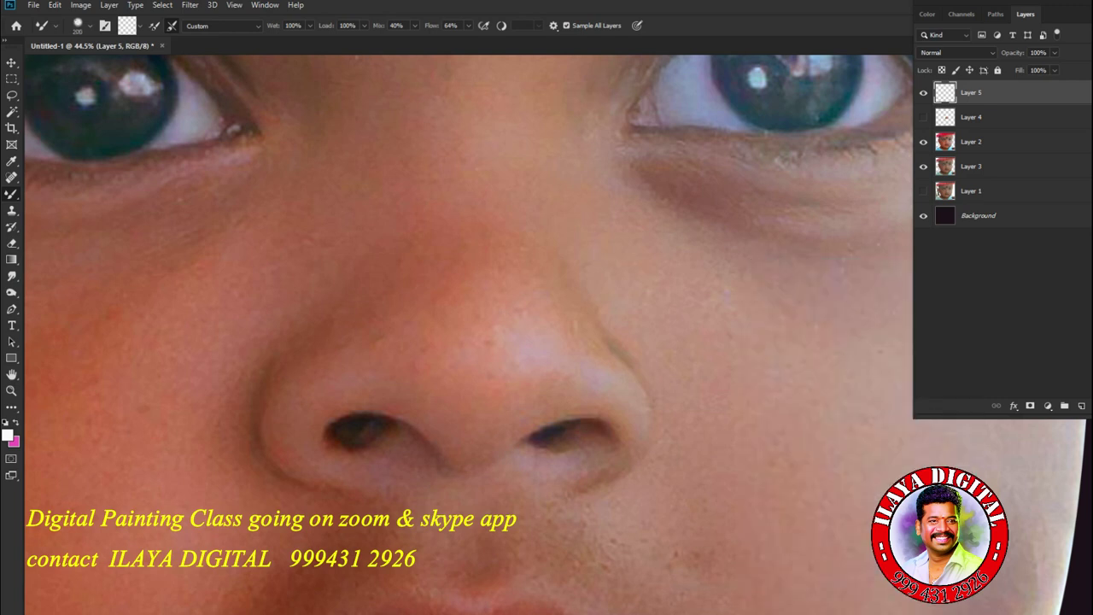
key(bracketright)
drag(478, 433, 492, 418)
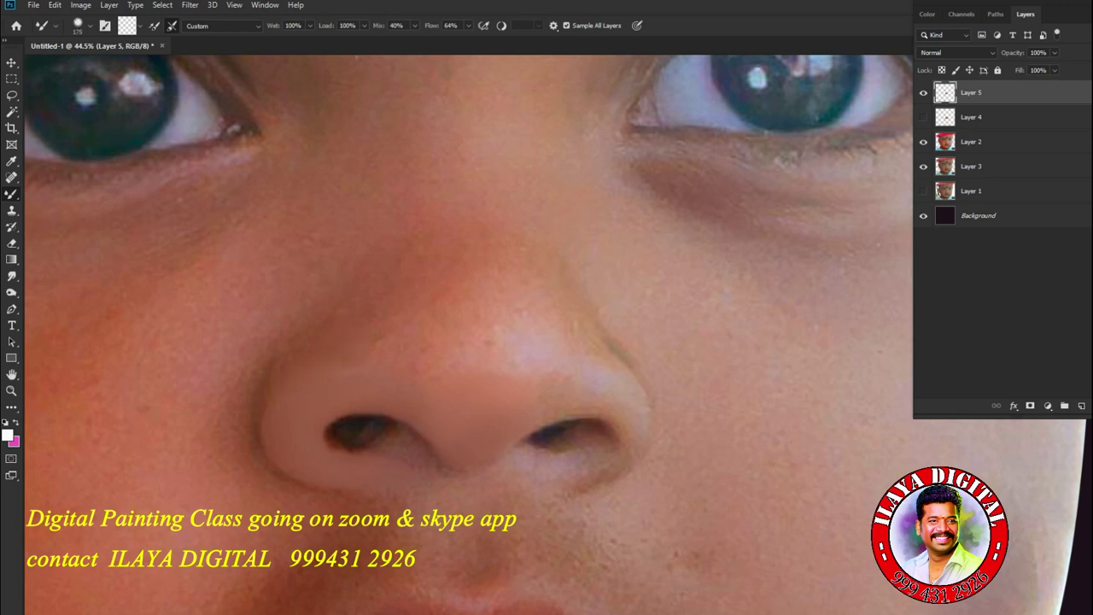
drag(352, 349, 379, 353)
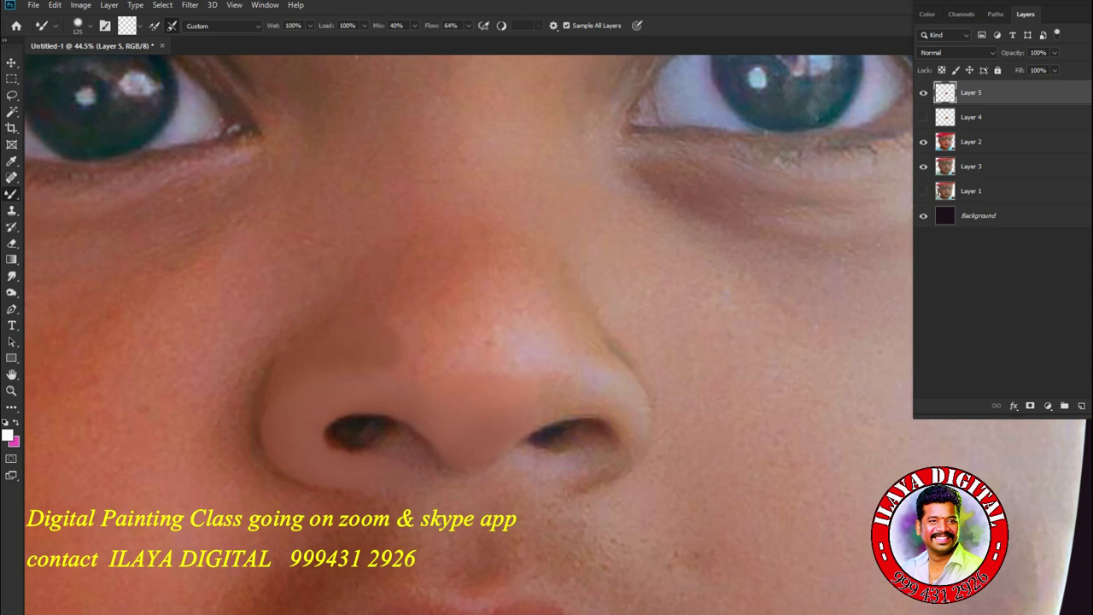
Blend the nose's right wing, right slope, tip highlight and lower bridge with Mixer Brush strokes.
key(bracketleft)
key(bracketleft)
key(bracketright)
drag(518, 423, 527, 418)
drag(521, 419, 531, 408)
drag(528, 282, 549, 331)
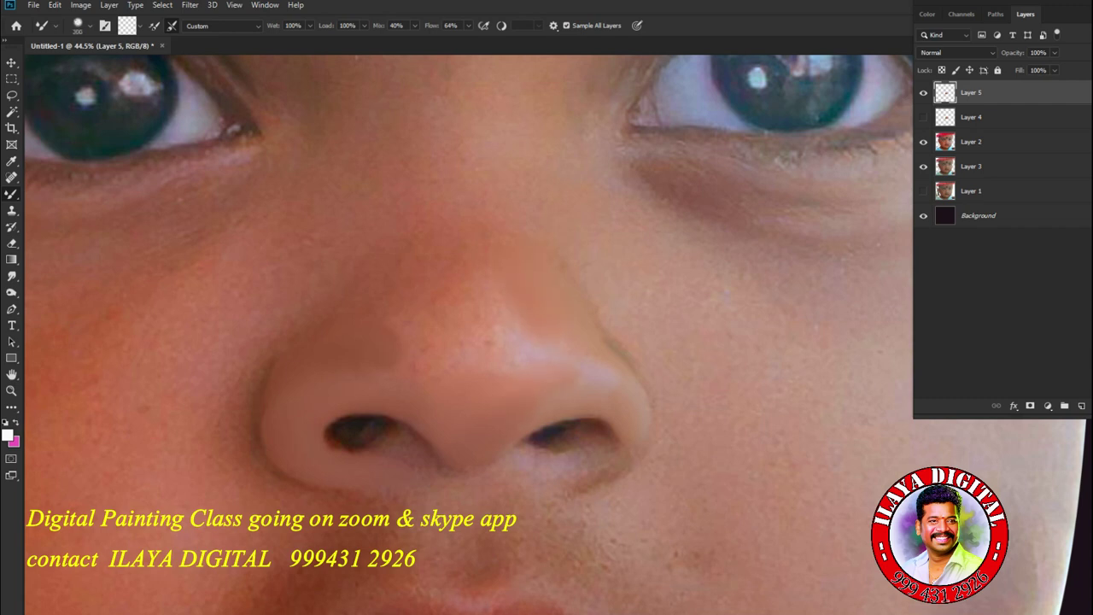
mouse_move(465, 305)
mouse_down()
mouse_move(467, 328)
mouse_move(496, 336)
mouse_up()
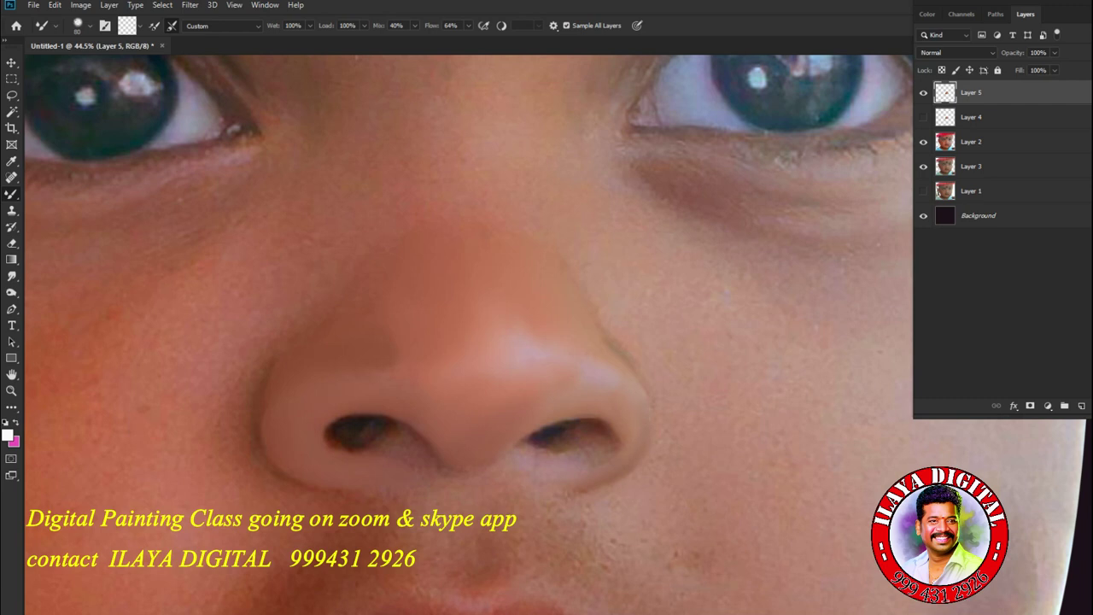
Define the right nostril's dark upper rim and inner corner with a smaller Mixer Brush.
key(bracketleft)
mouse_move(541, 429)
mouse_down()
mouse_move(498, 465)
mouse_move(588, 456)
mouse_move(615, 434)
mouse_up()
key(bracketright)
key(bracketright)
key(bracketleft)
key(bracketleft)
drag(512, 456, 530, 448)
key(bracketright)
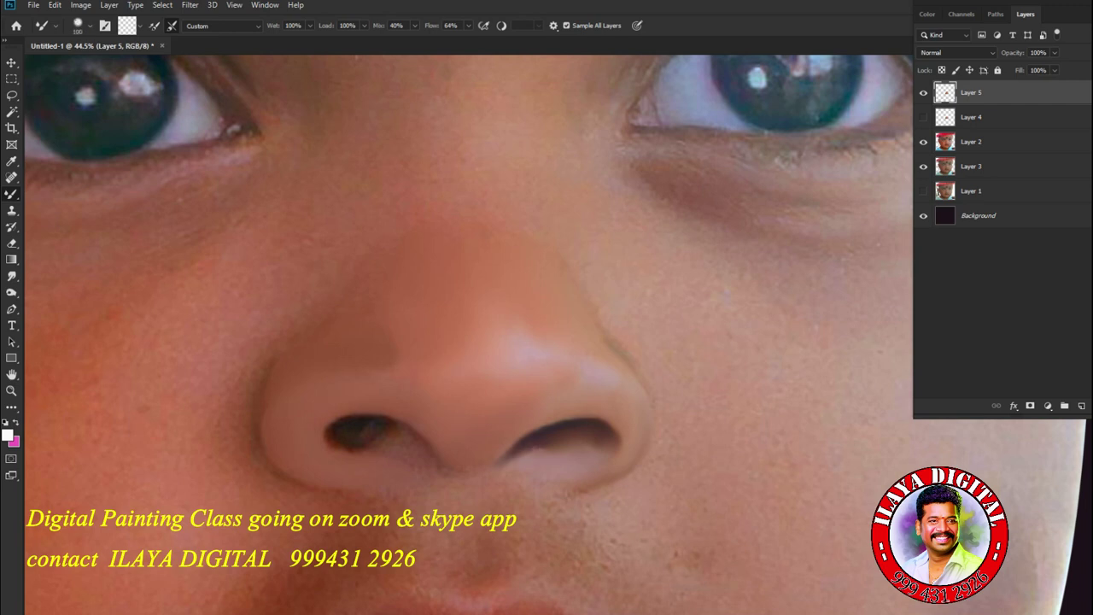
Extend the left nostril's dark rim to its inner corner and smooth the insides of both nostrils.
key(bracketleft)
drag(429, 439, 446, 470)
key(bracketright)
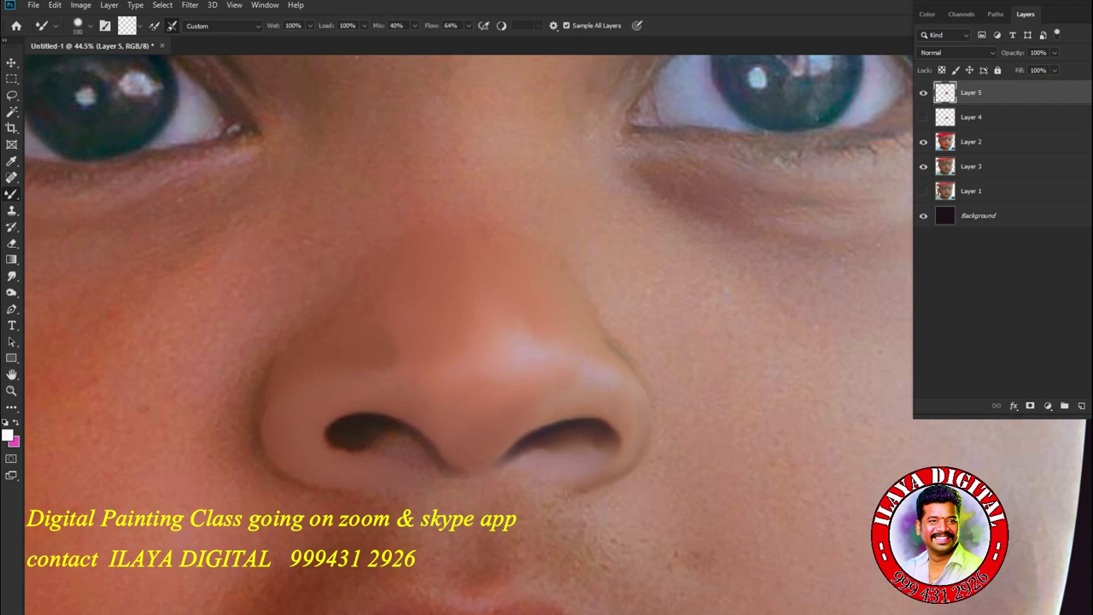
drag(393, 442, 398, 447)
key(bracketleft)
drag(602, 420, 615, 429)
drag(526, 454, 545, 447)
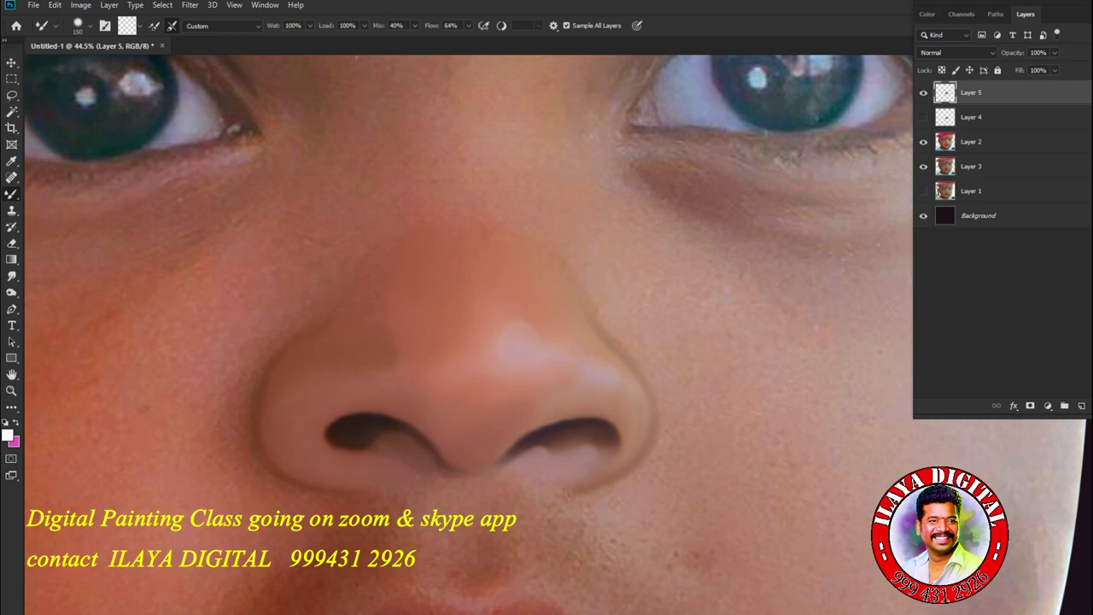
Show Layer 4 again and toggle Layer 5 to compare the two nose paintings on the whole face.
scroll(733, 424, down, 6)
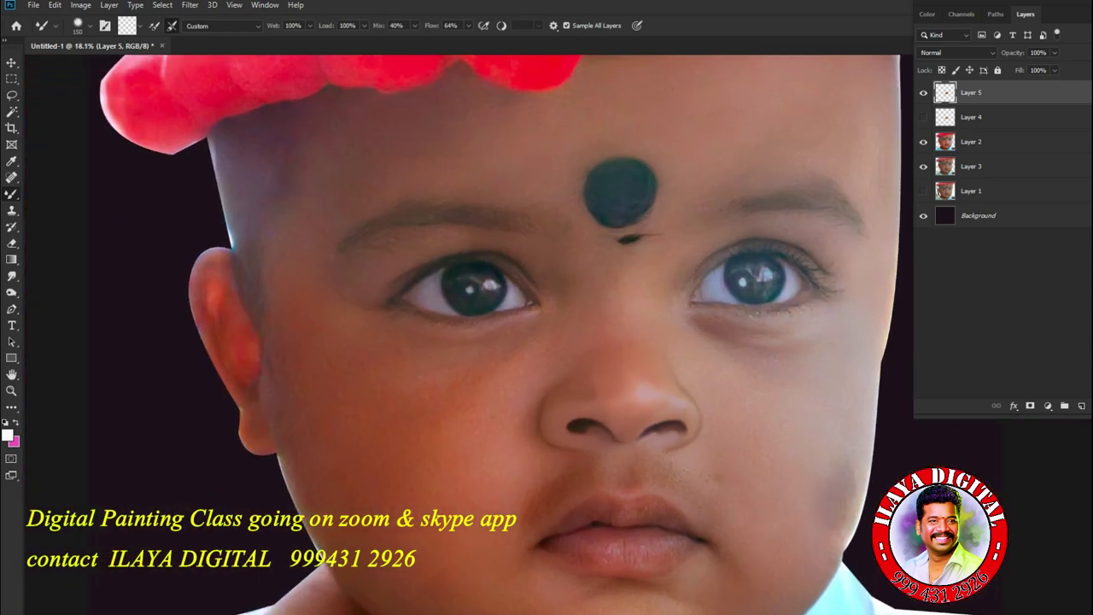
click(923, 118)
click(923, 93)
click(923, 93)
click(924, 93)
click(924, 92)
click(923, 92)
click(923, 92)
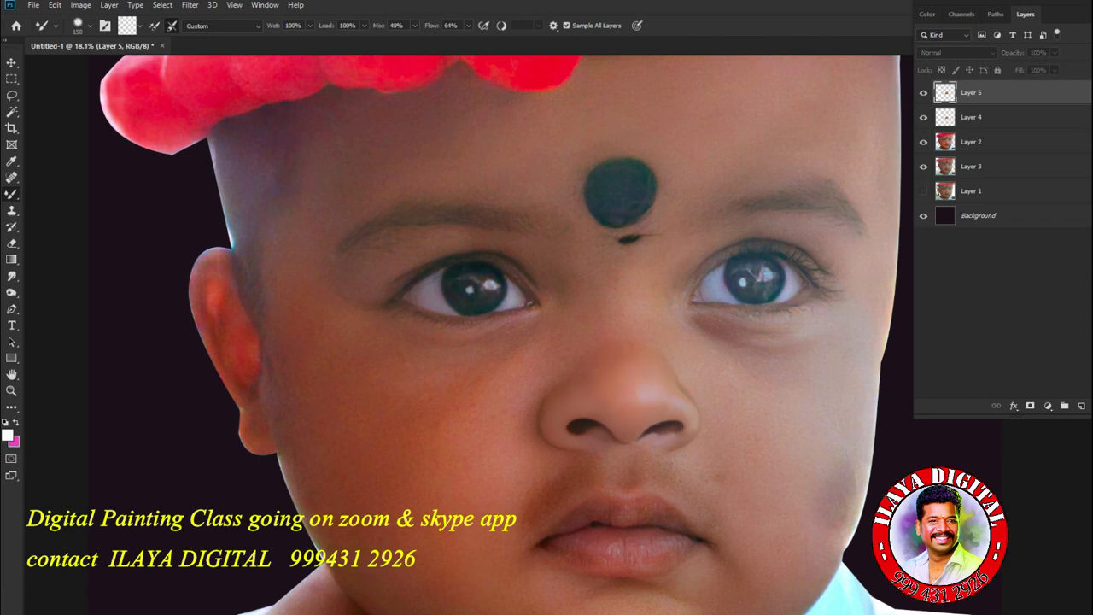
click(923, 93)
Examine the nose close up with Layer 5 on and off to compare the Mixer Brush and Smudge results.
scroll(745, 371, down, 2)
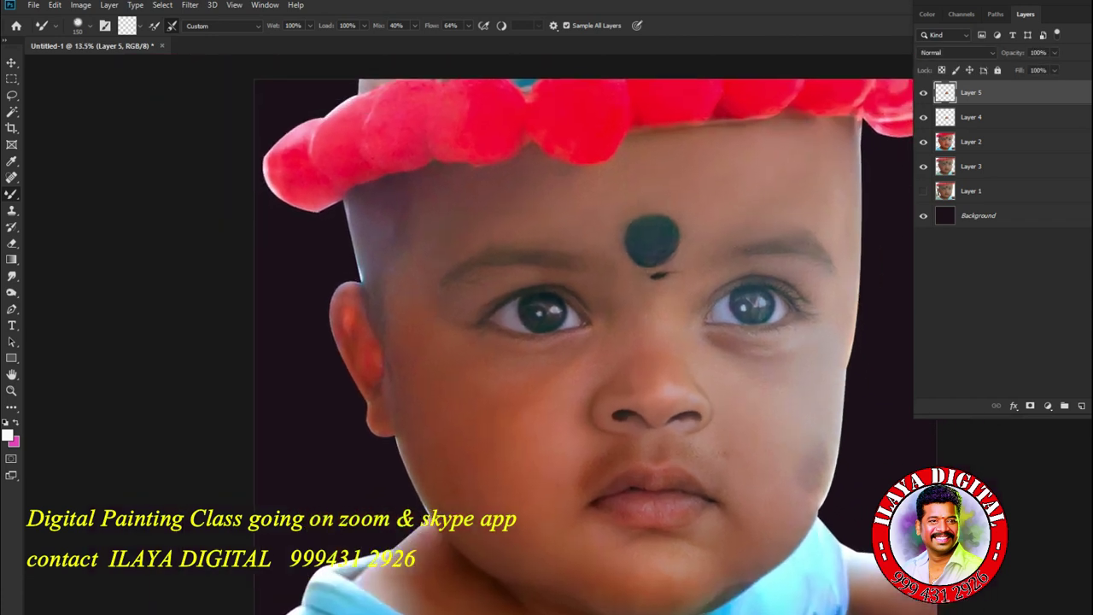
scroll(752, 376, up, 5)
click(923, 92)
click(923, 93)
click(924, 92)
click(923, 93)
click(923, 93)
click(924, 92)
click(924, 92)
click(923, 93)
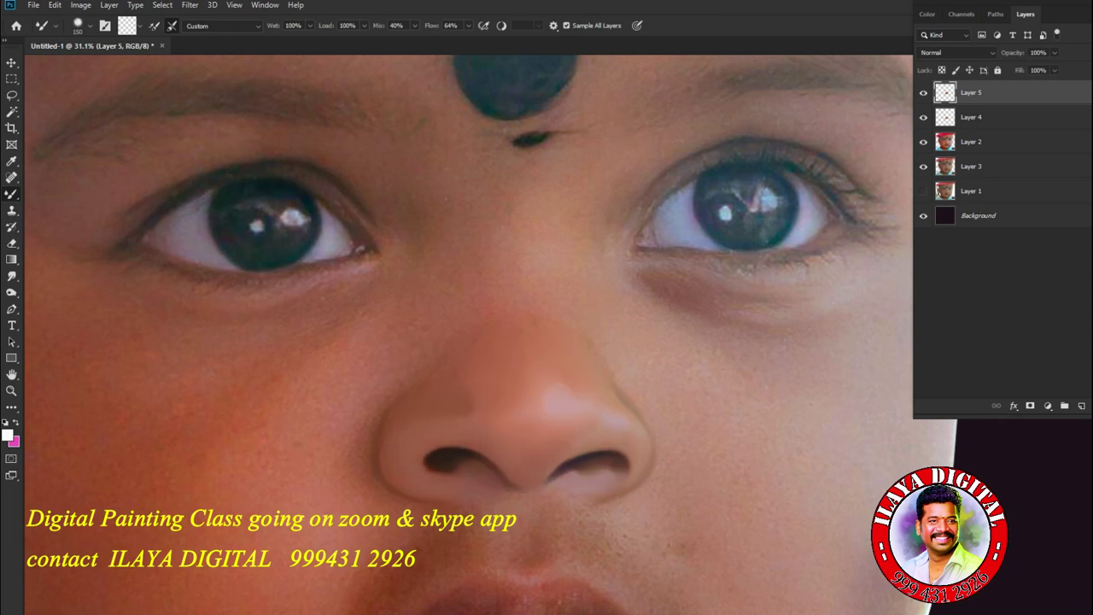
click(923, 92)
click(923, 92)
click(924, 92)
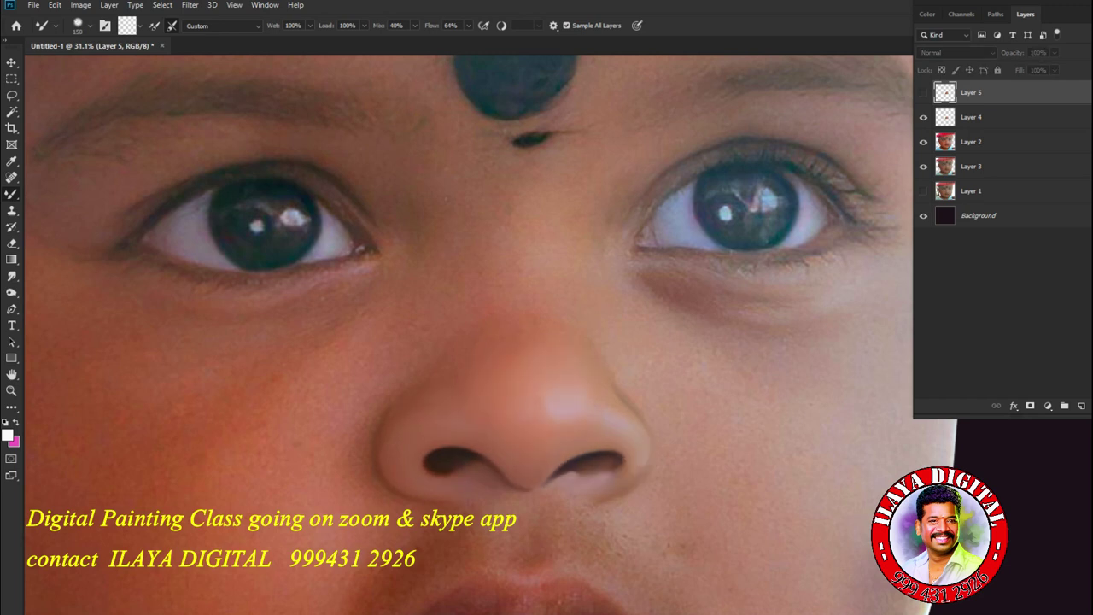
click(924, 93)
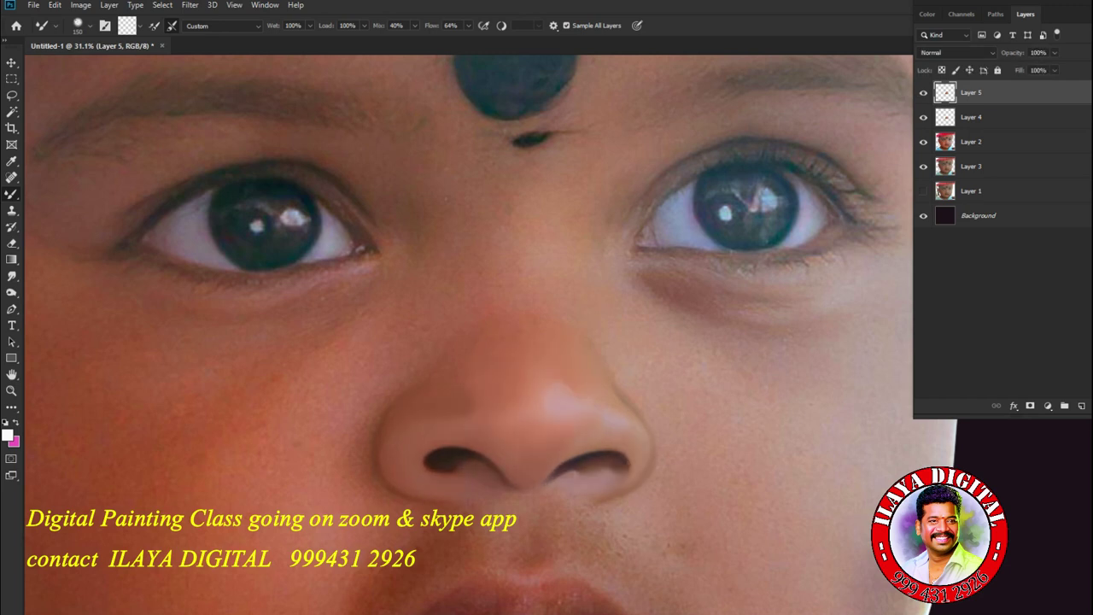
Erase the nostril areas of Layer 5 with a 200 px Eraser at 86% opacity.
key(e)
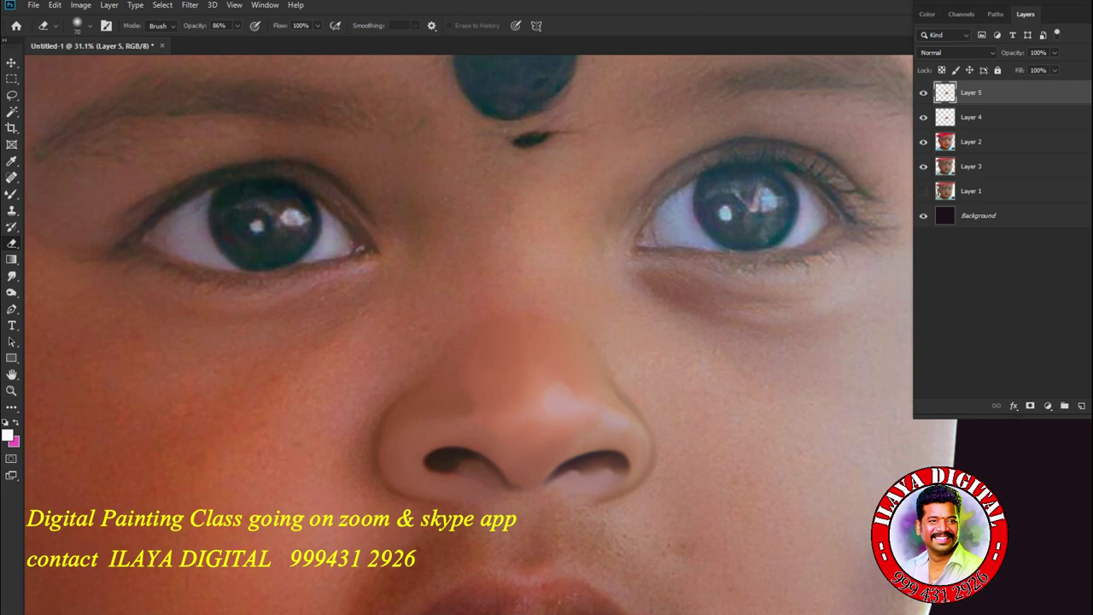
key(bracketright)
key(bracketright)
key(bracketright)
key(bracketright)
click(445, 469)
drag(557, 475, 601, 475)
click(630, 466)
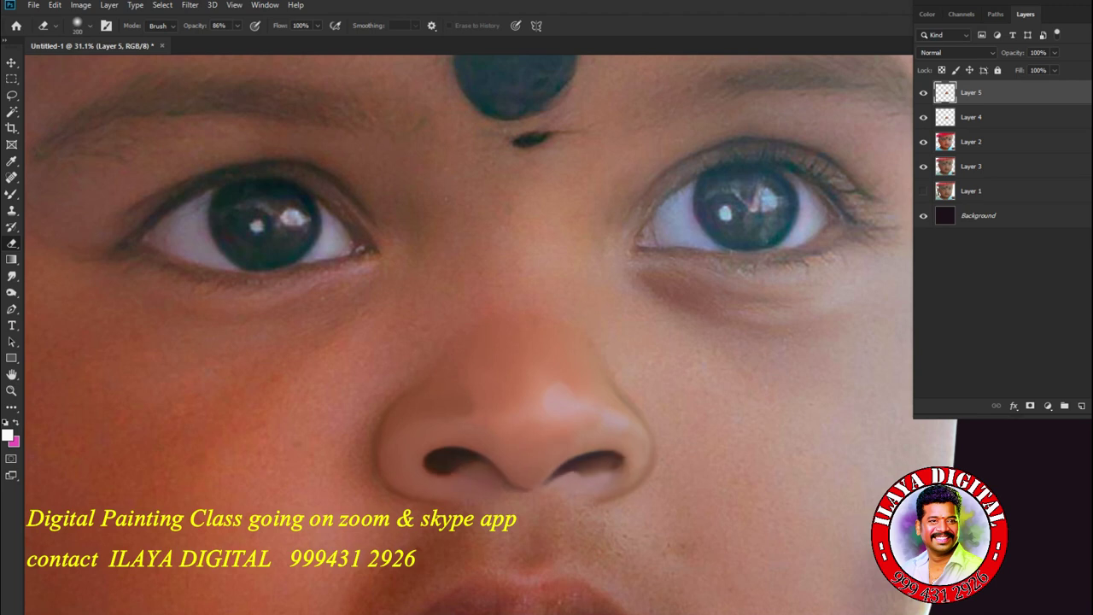
Erase Layer 5 over the nose-tip highlight and right wing edge, and merge Layers 5 and 4.
click(568, 376)
click(656, 457)
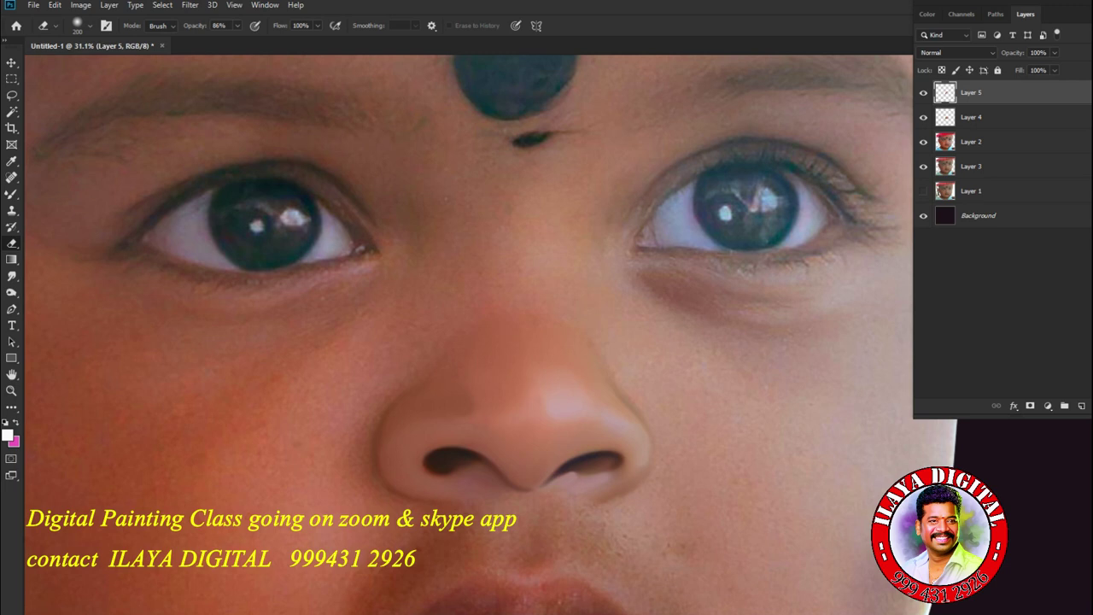
shift+click(991, 117)
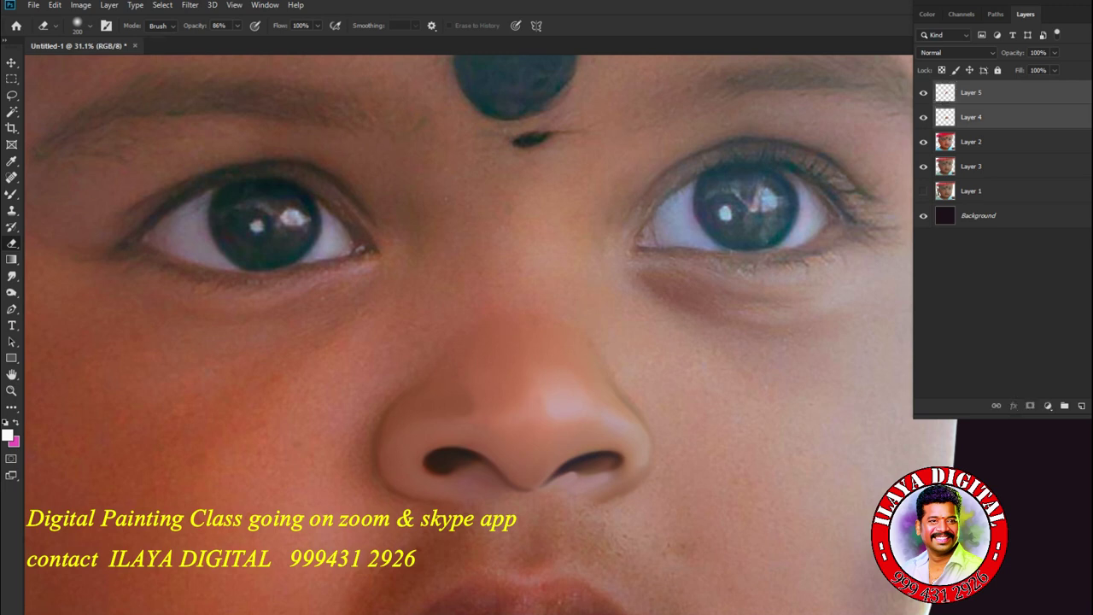
key(ctrl+e)
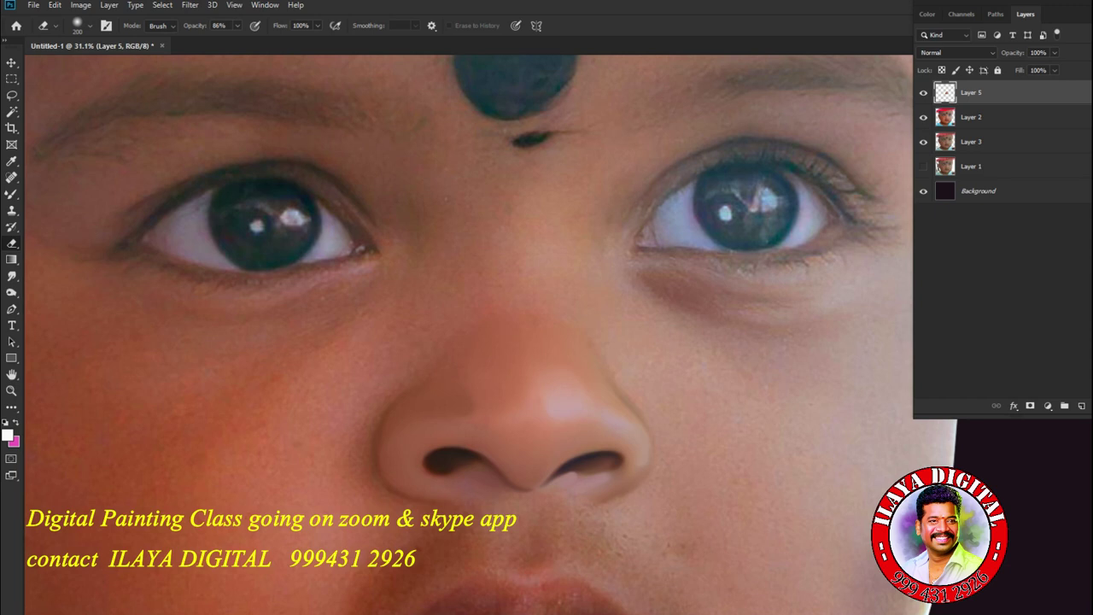
Refine the nose tip highlight, nostrils and wing contours with the Smudge tool at 80% strength.
key(r)
scroll(598, 427, up, 5)
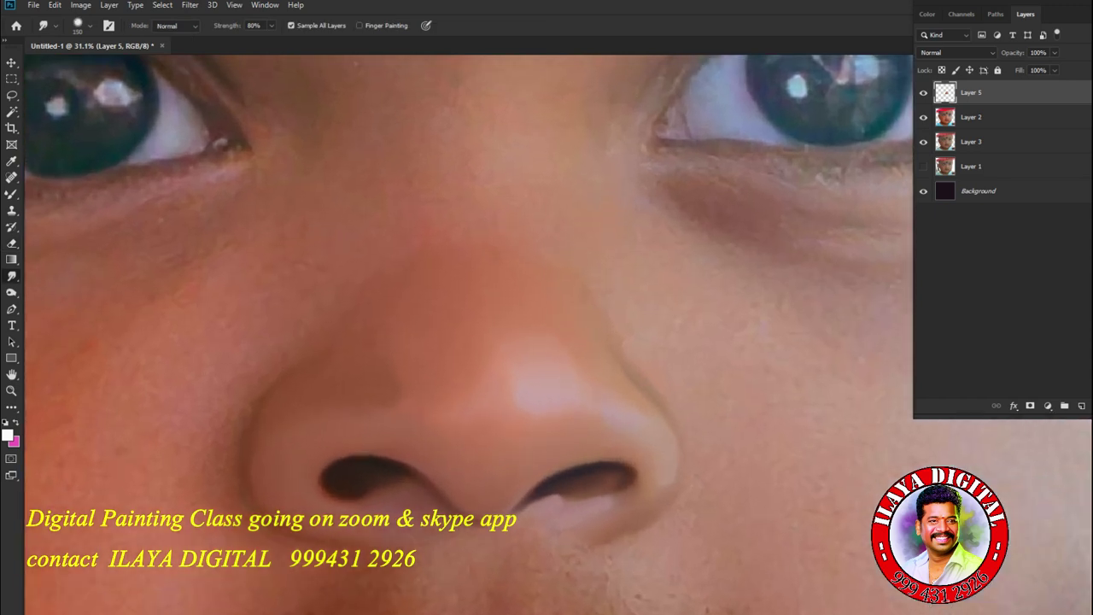
drag(546, 410, 572, 335)
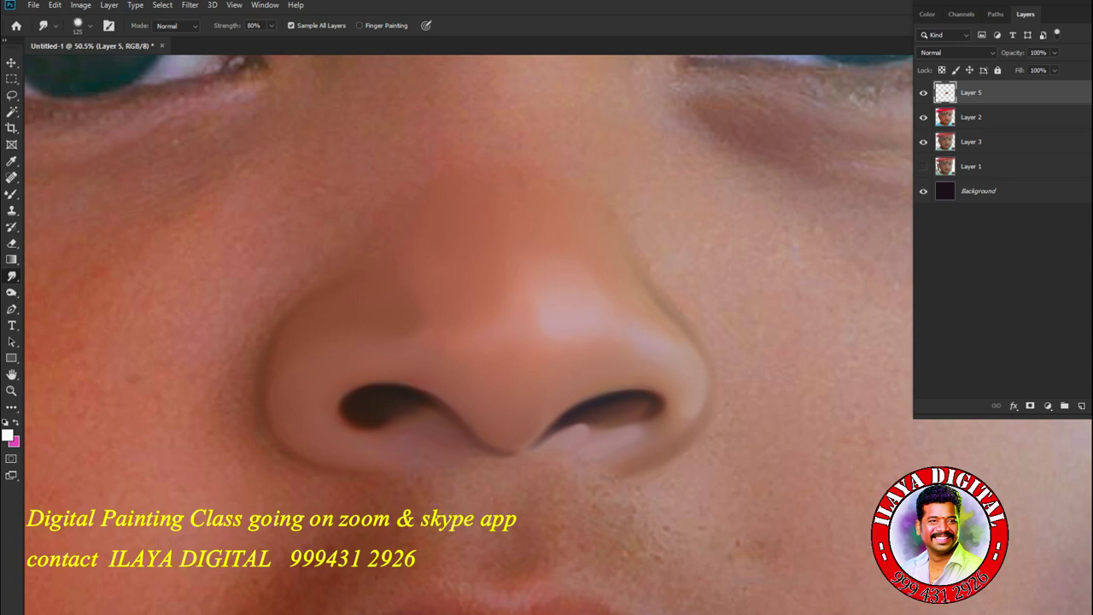
key(bracketleft)
key(bracketright)
Smudge the skin between the left nose wing and the left corner of the mouth with a 200 px brush.
key(ctrl+minus)
key(ctrl+minus)
drag(547, 384, 527, 248)
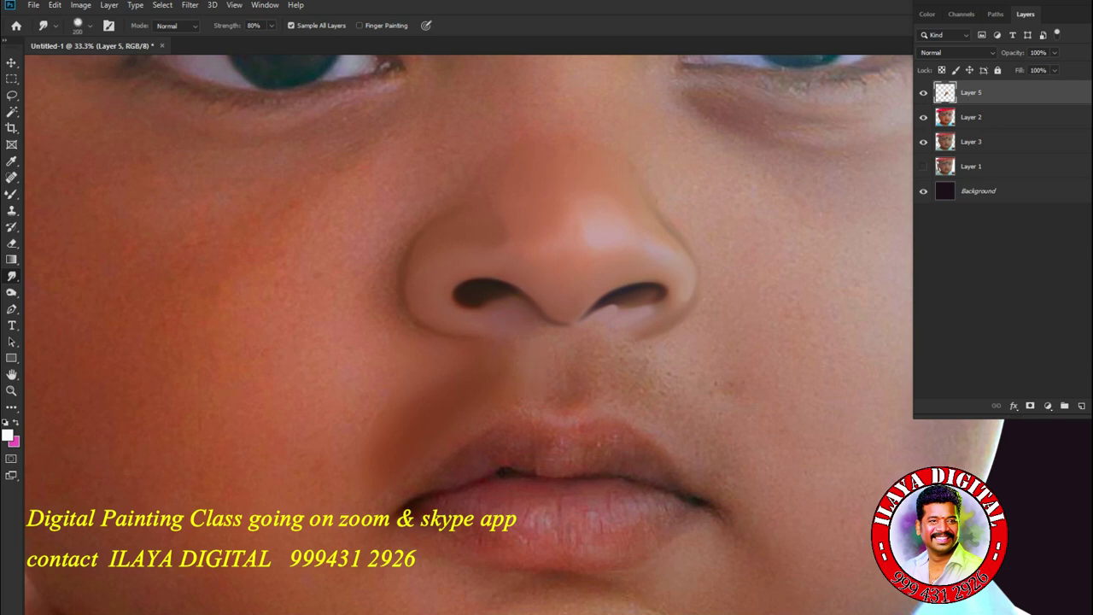
Trace a Pen path from the nose's right wing along its underside and around the left wing.
scroll(646, 427, up, 4)
drag(647, 426, 568, 450)
key(p)
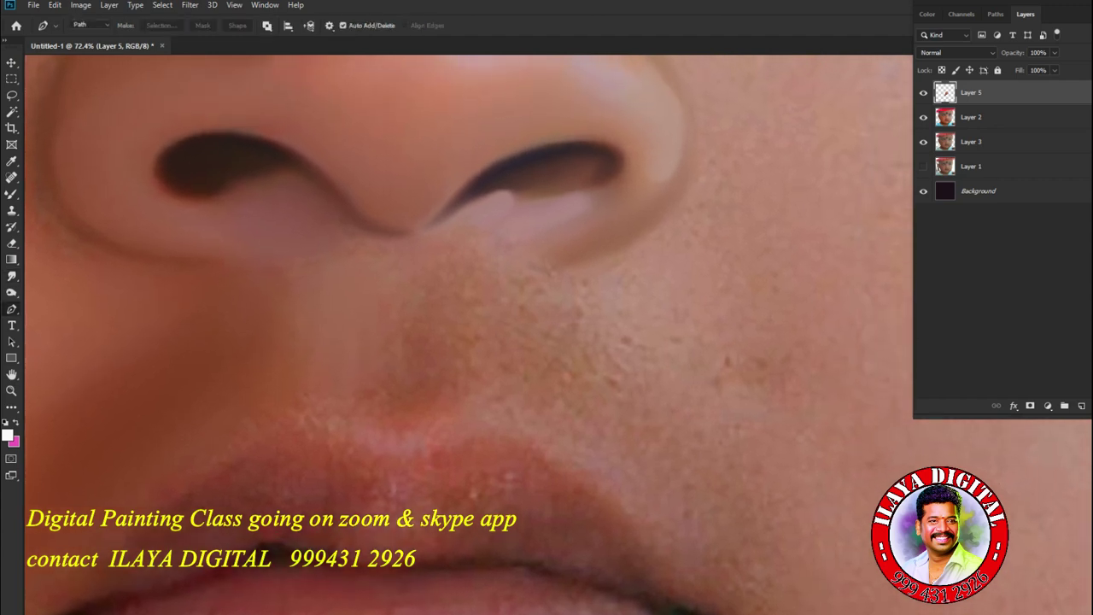
scroll(468, 335, down, 2)
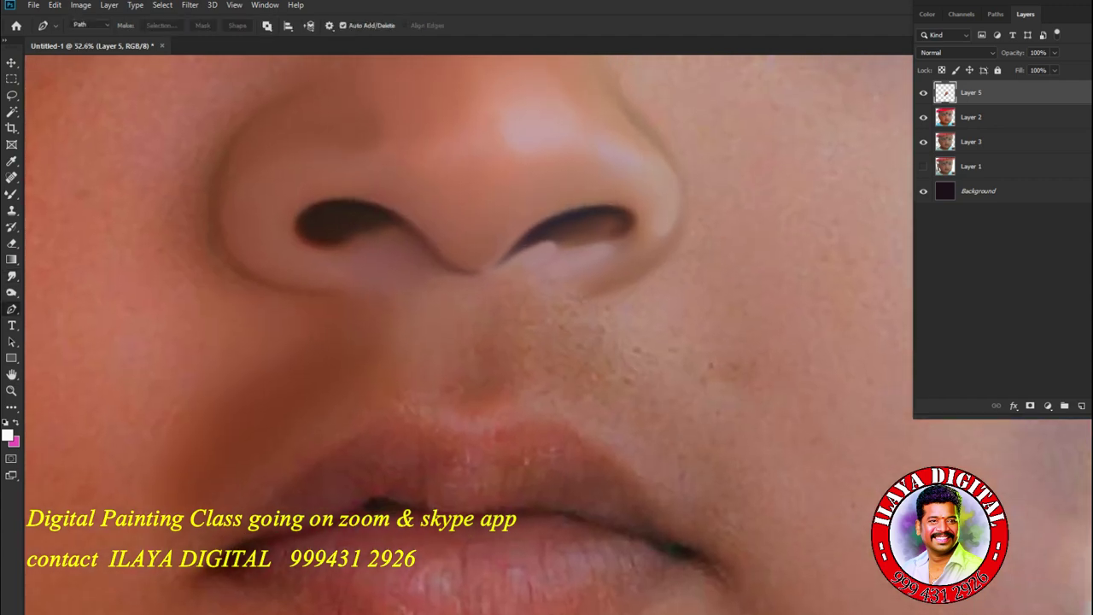
click(659, 143)
drag(654, 269, 579, 339)
drag(581, 303, 584, 295)
click(366, 296)
drag(218, 200, 238, 117)
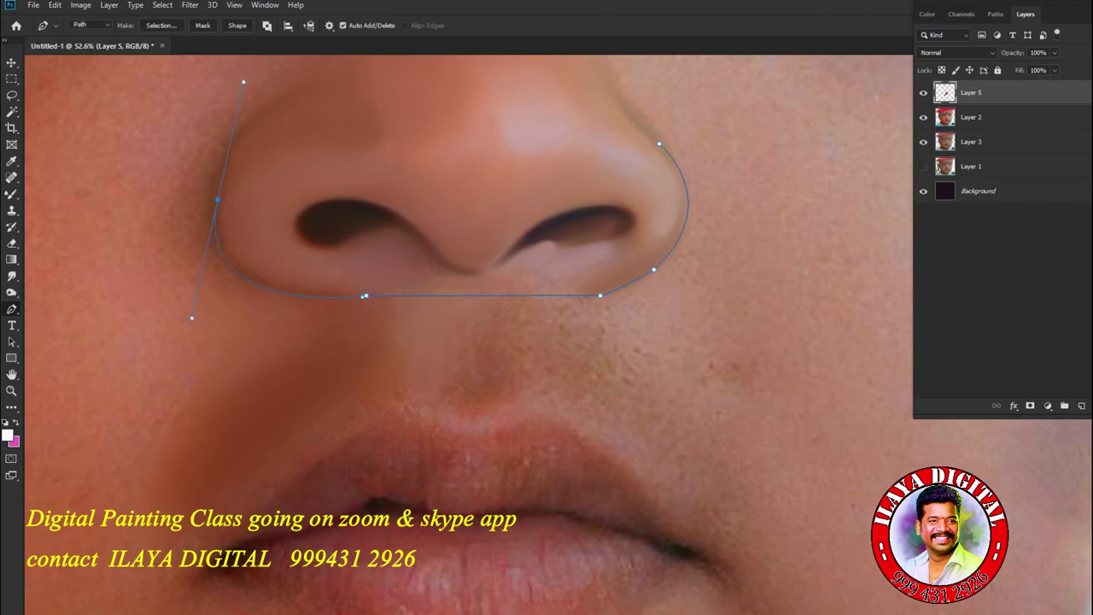
drag(243, 83, 323, 268)
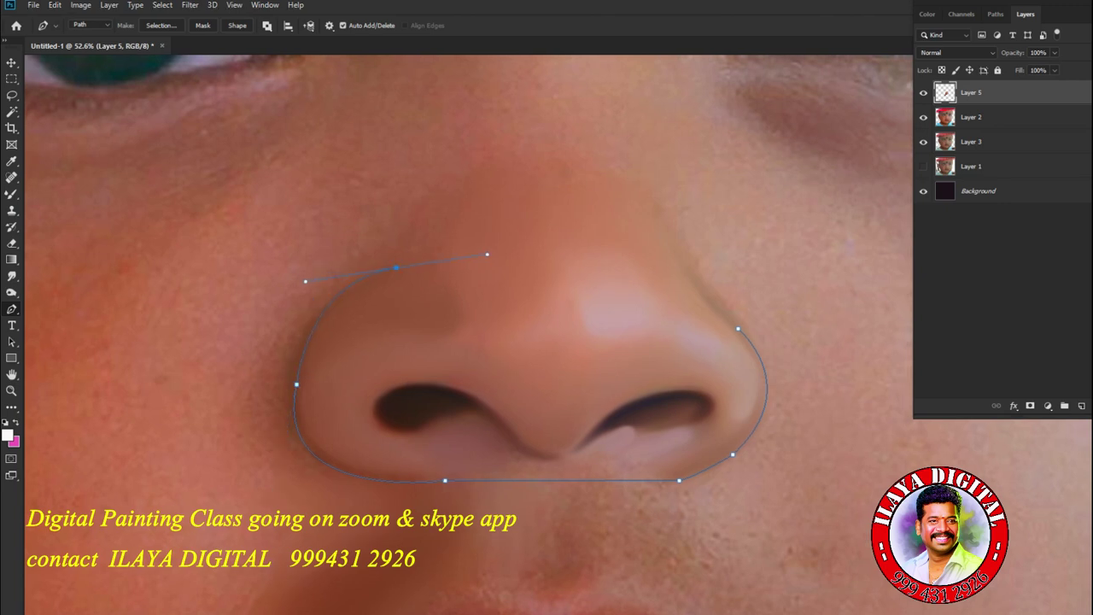
Redo the path's last anchor, continue it across the bridge and down the right slope, and convert it to a selection.
key(Delete)
drag(317, 459, 285, 427)
drag(540, 212, 535, 171)
click(595, 211)
click(601, 195)
click(633, 201)
click(658, 216)
click(670, 237)
click(675, 255)
click(685, 273)
drag(702, 290, 706, 295)
key(ctrl+Return)
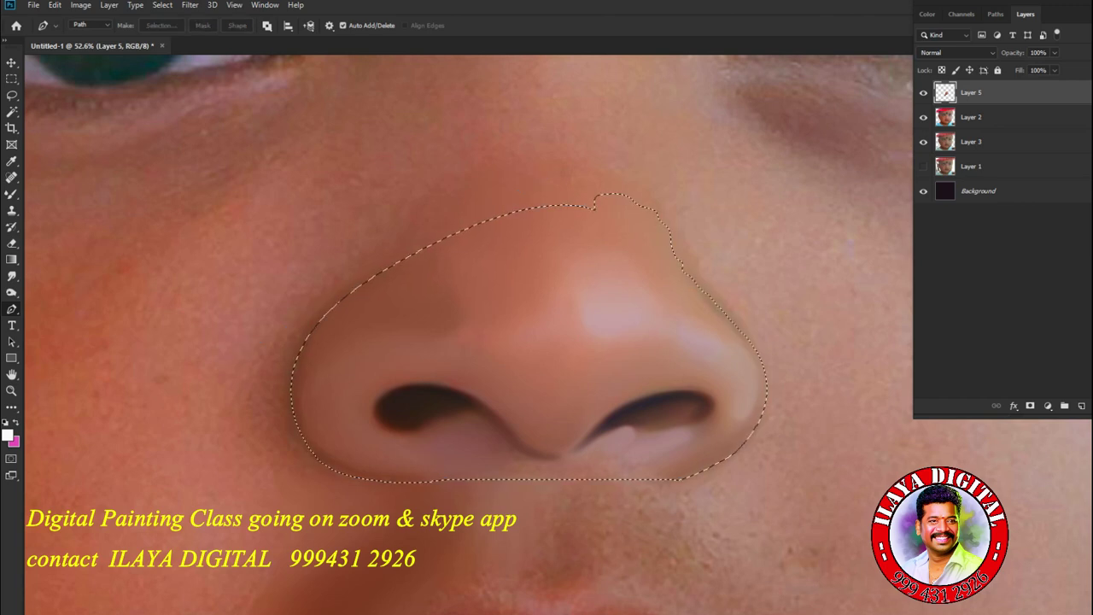
Blend the skin along the edge of the nose selection with the Mixer Brush at 125 to 150 px and clear the selection.
key(e)
key(r)
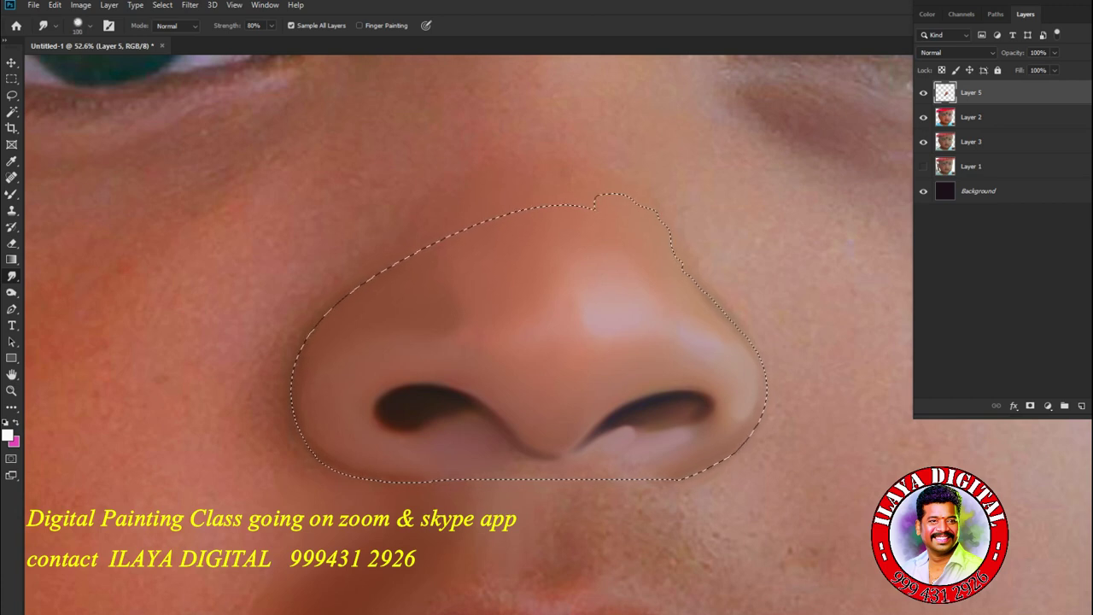
key(b)
key(bracketleft)
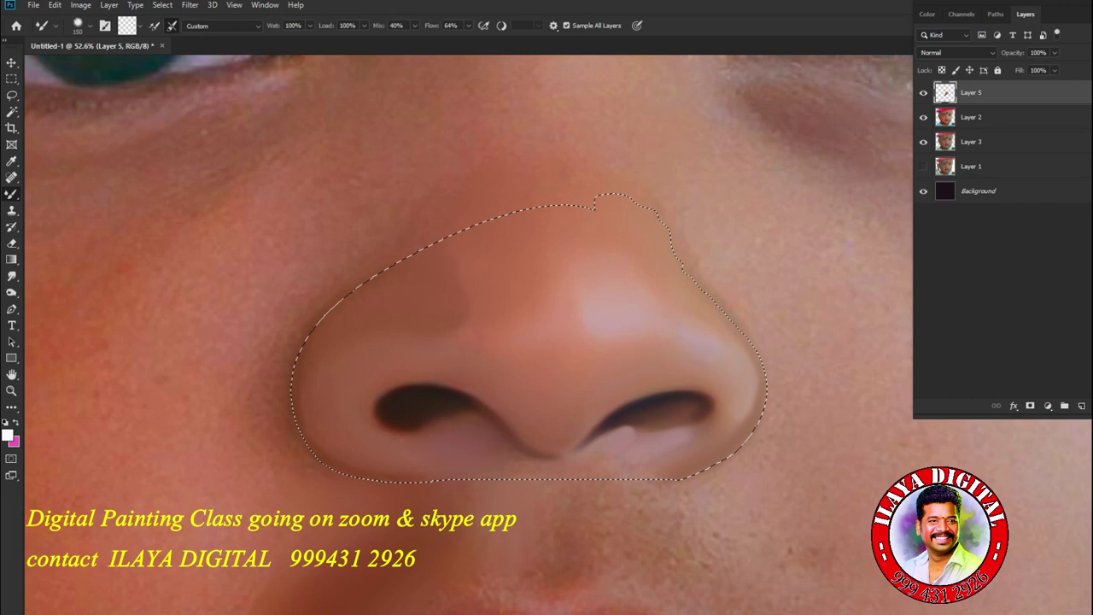
key(bracketleft)
key(bracketleft)
key(bracketleft)
key(bracketleft)
key(bracketleft)
key(bracketleft)
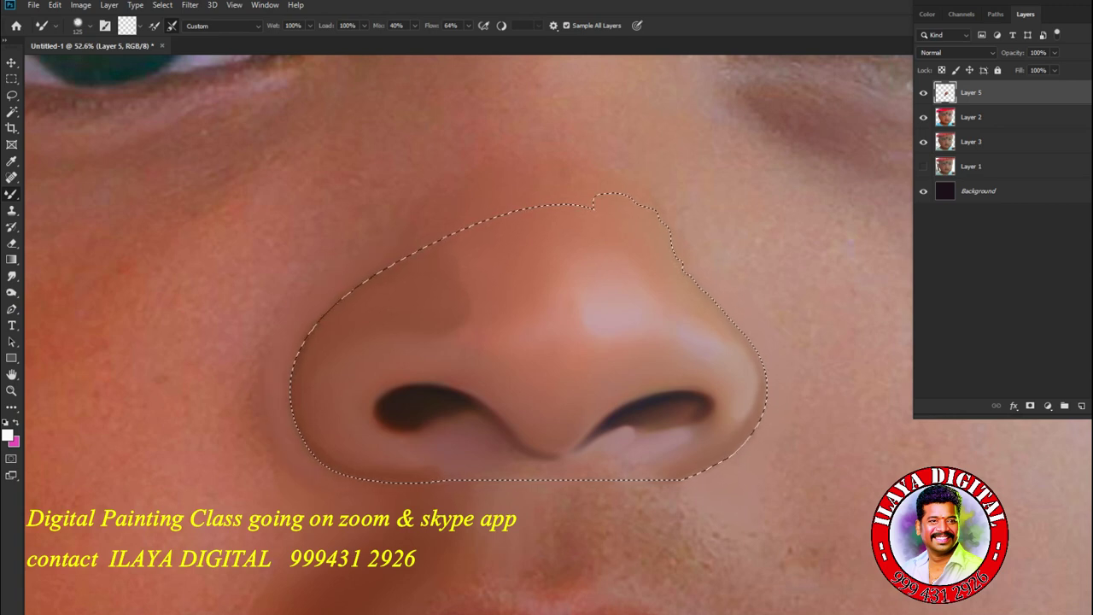
drag(667, 538, 664, 368)
drag(688, 416, 663, 416)
drag(662, 416, 659, 432)
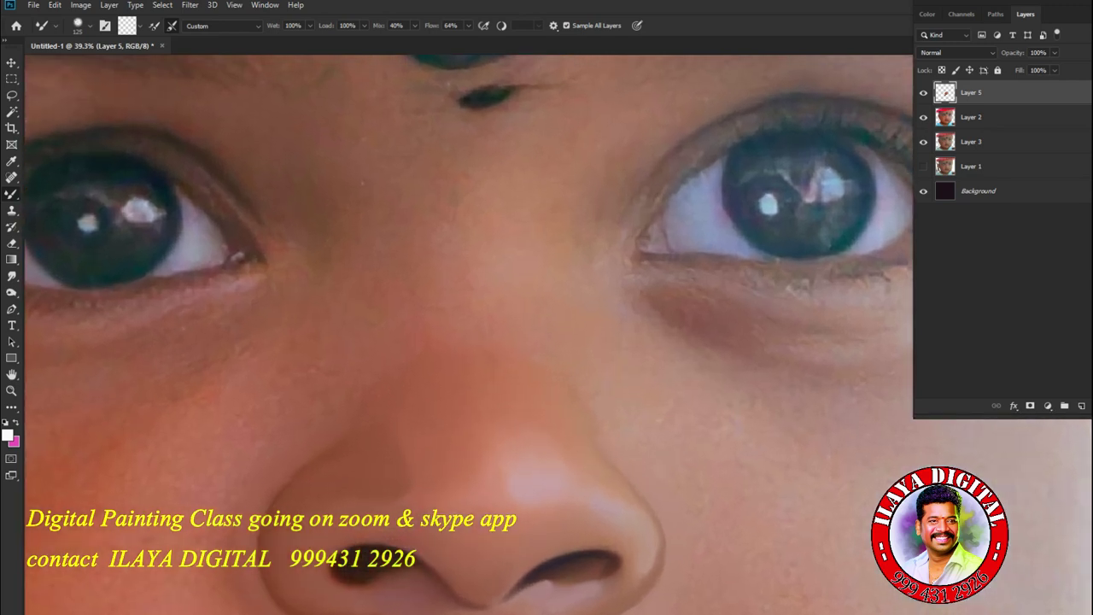
Start a Pen path at the right eye's upper lid crease, around its inner corner, across the nose bridge and up beside the other eye.
drag(556, 299, 500, 409)
key(p)
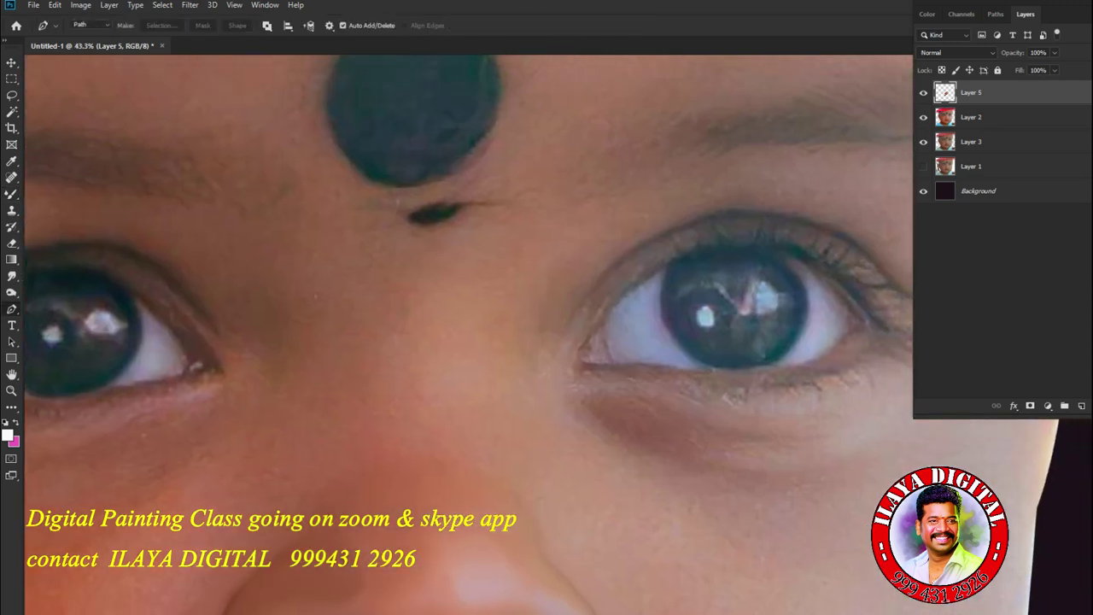
click(718, 216)
drag(557, 353, 505, 486)
drag(531, 516, 550, 539)
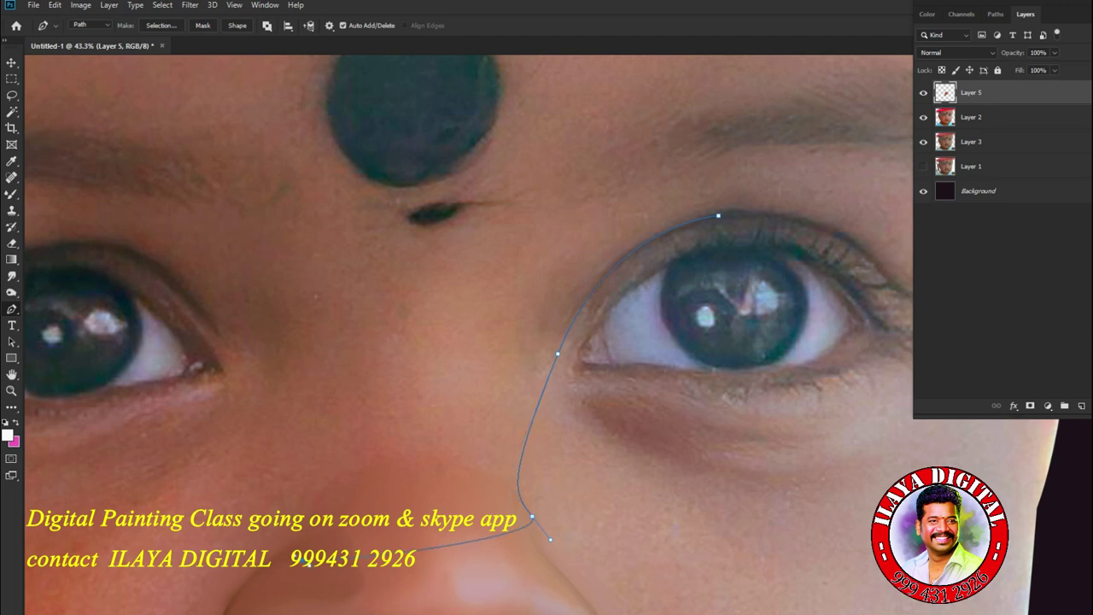
drag(204, 313, 181, 298)
drag(223, 216, 337, 188)
Continue the path under the bindi and right eyebrow, close it around the outer eye corner along the lid crease, and convert it to a selection.
drag(464, 176, 503, 169)
drag(594, 142, 463, 200)
drag(642, 207, 653, 209)
click(672, 231)
click(695, 254)
click(712, 274)
click(724, 300)
drag(662, 408, 672, 404)
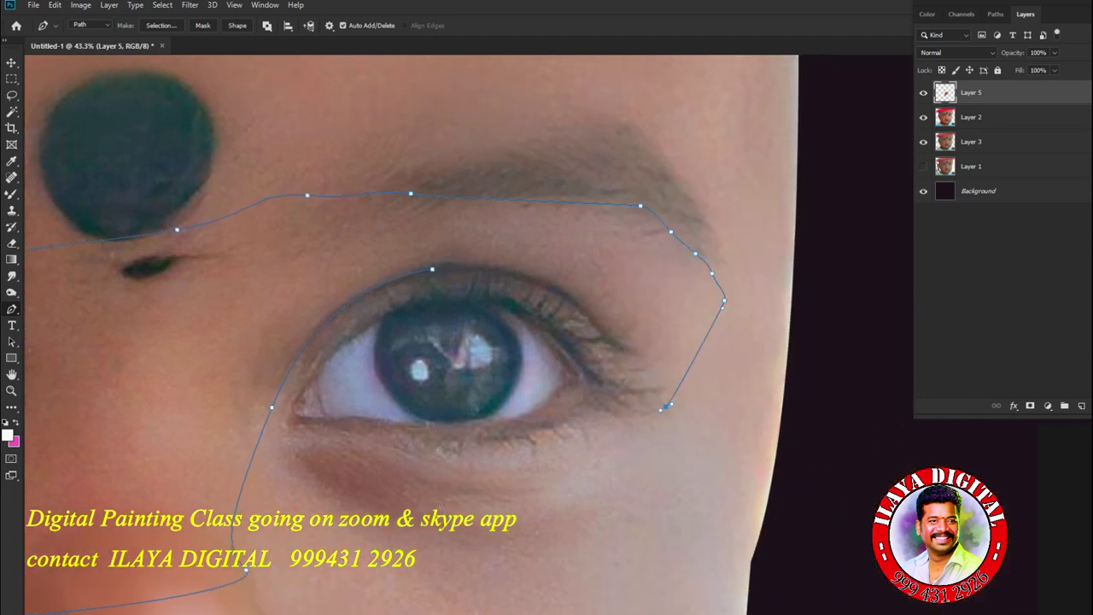
drag(472, 269, 375, 285)
key(ctrl+Return)
drag(375, 286, 607, 282)
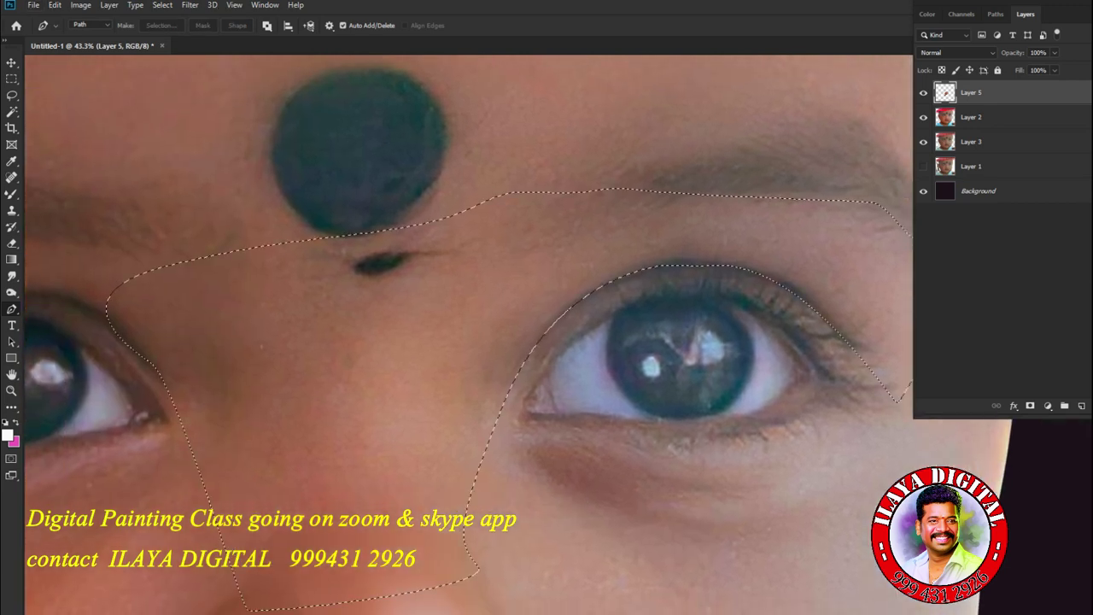
Try to smudge the skin between the right eyebrow and the lid crease inside the selection.
key(r)
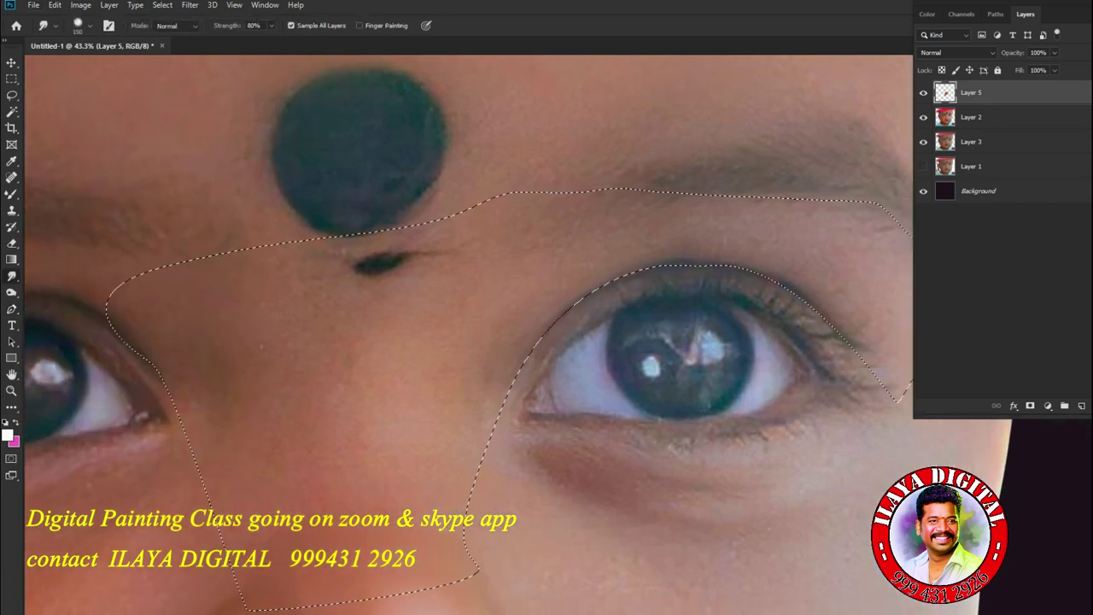
key(bracketright)
key(bracketright)
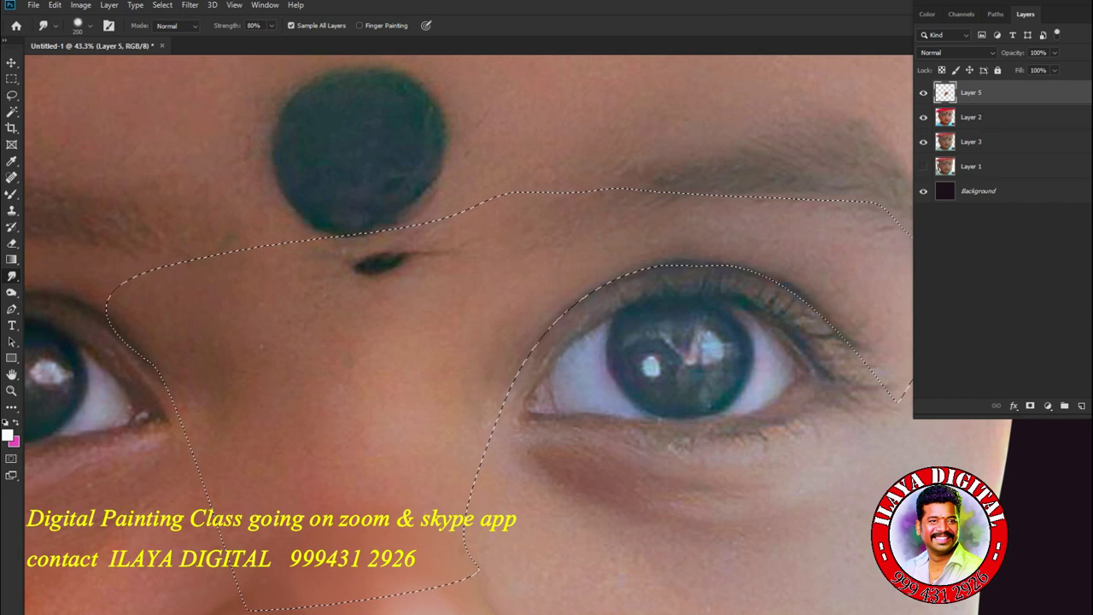
key(bracketright)
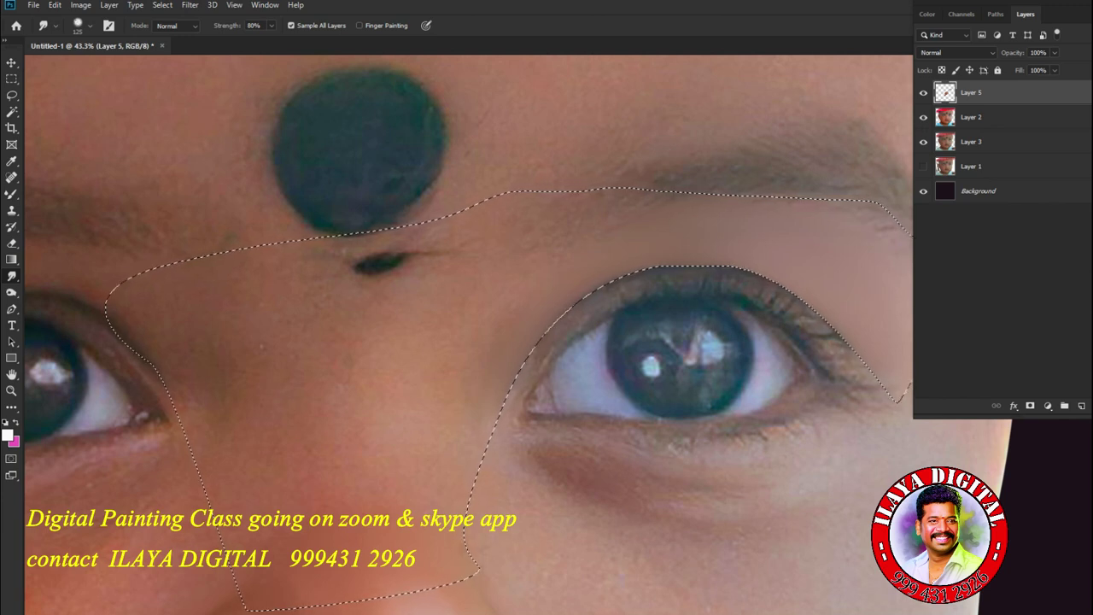
Blend the skin above the outer half of the right eye's lid crease with the Mixer Brush at 200 px.
key(b)
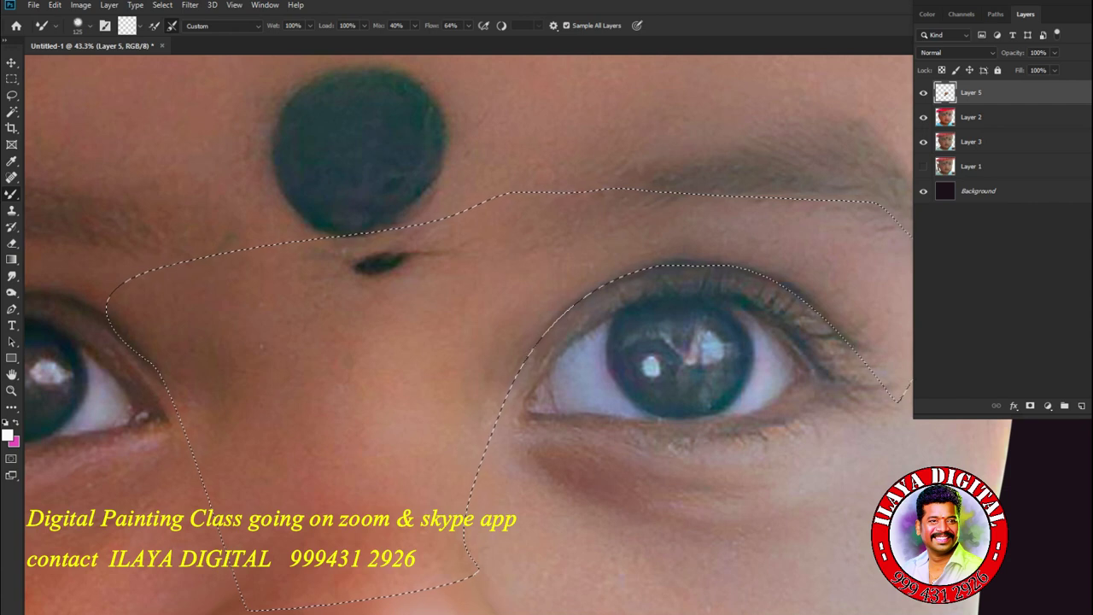
drag(752, 389, 542, 407)
scroll(545, 406, up, 3)
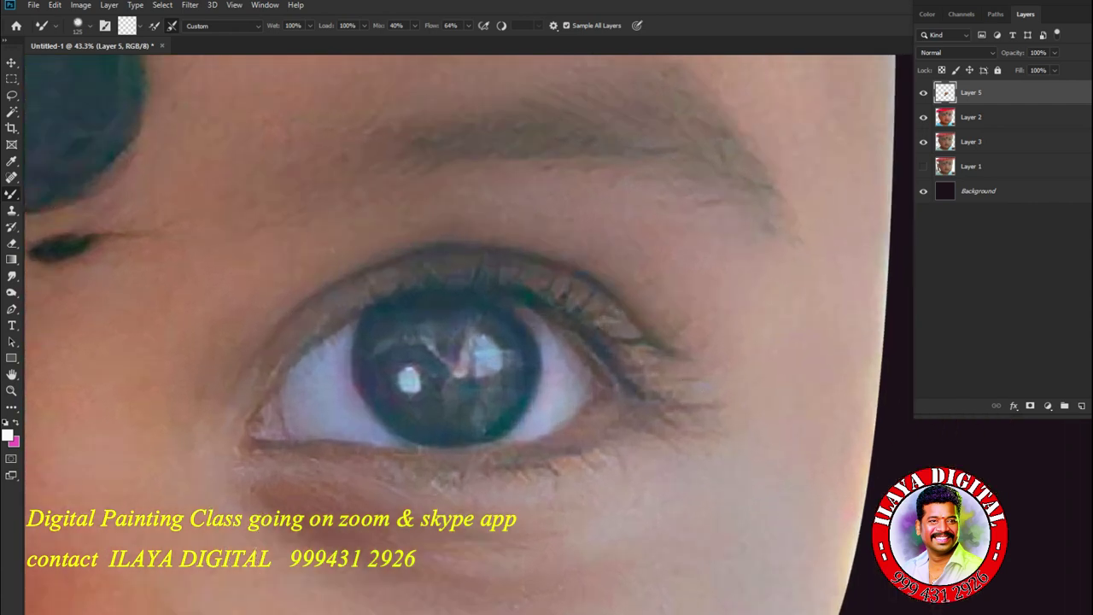
key(bracketright)
key(bracketright)
key(bracketright)
drag(707, 389, 635, 309)
drag(682, 353, 636, 309)
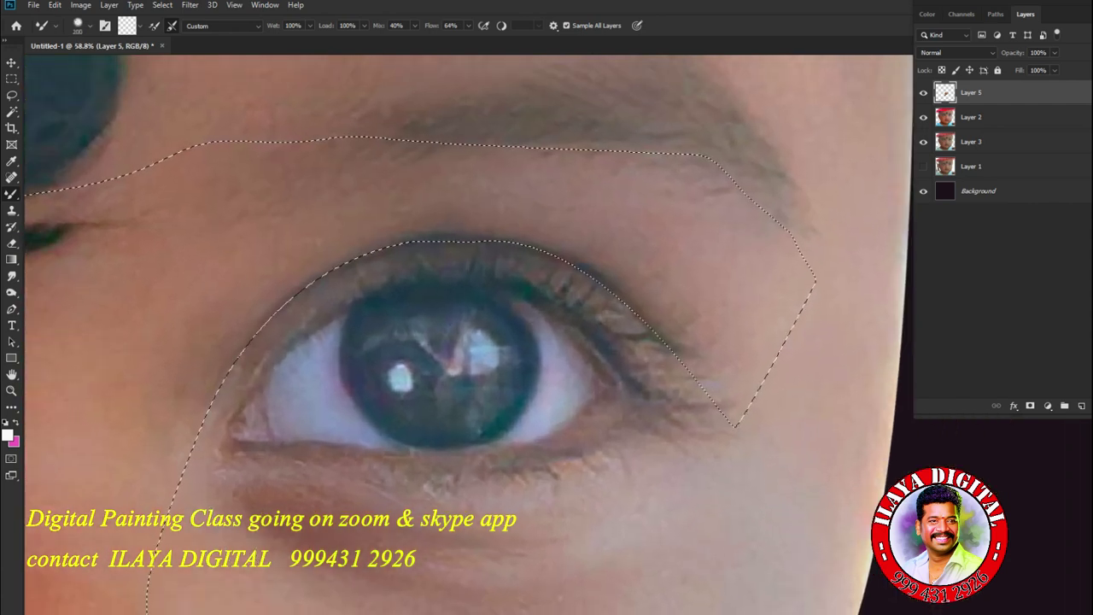
mouse_move(697, 352)
mouse_down()
mouse_move(591, 261)
mouse_move(513, 234)
mouse_up()
drag(612, 278, 523, 234)
drag(715, 330, 733, 272)
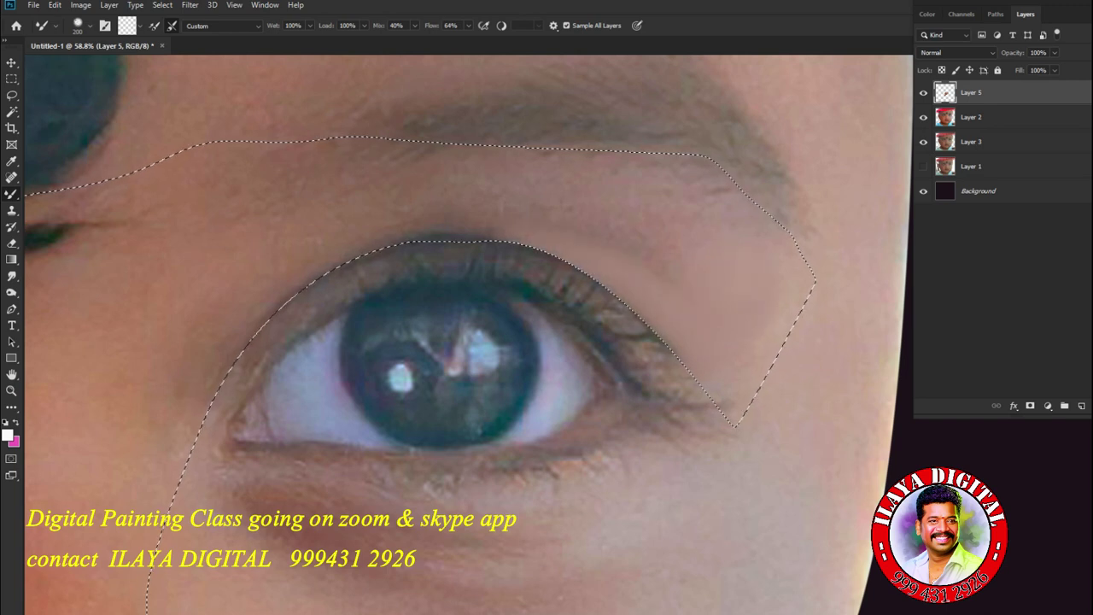
Blend the skin under the right eyebrow and the upper eyelid with the Mixer Brush at 250 down to 125 px, and clear the selection.
key(bracketright)
mouse_move(705, 344)
mouse_down()
mouse_move(731, 377)
mouse_move(751, 299)
mouse_up()
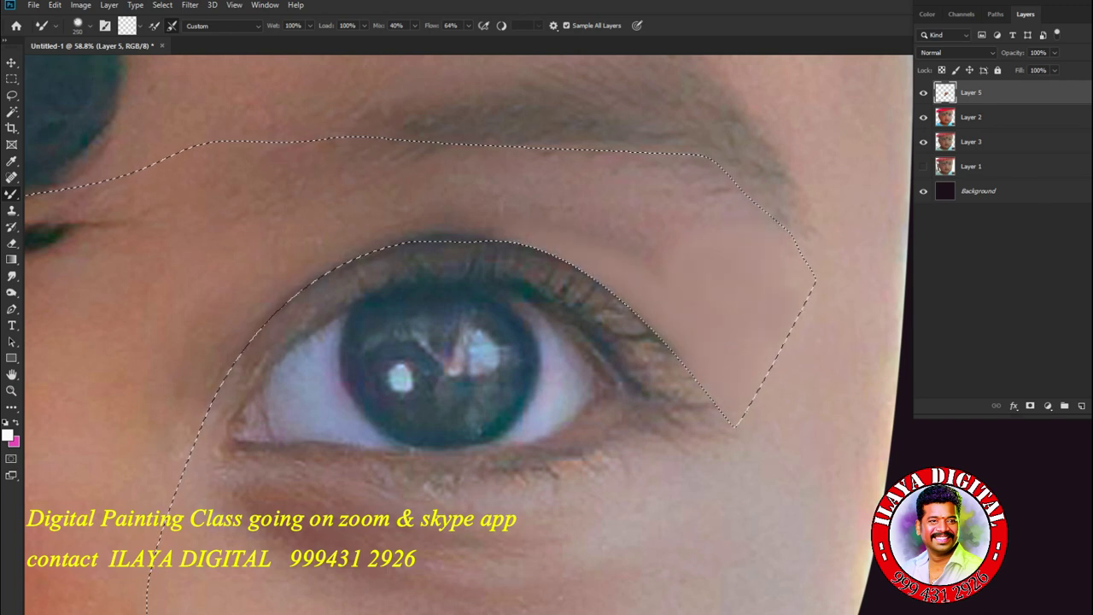
mouse_move(740, 261)
mouse_down()
mouse_move(671, 218)
mouse_move(589, 196)
mouse_move(533, 198)
mouse_move(642, 249)
mouse_up()
mouse_move(581, 190)
mouse_down()
mouse_move(535, 186)
mouse_move(672, 207)
mouse_up()
key(bracketleft)
drag(543, 193, 418, 212)
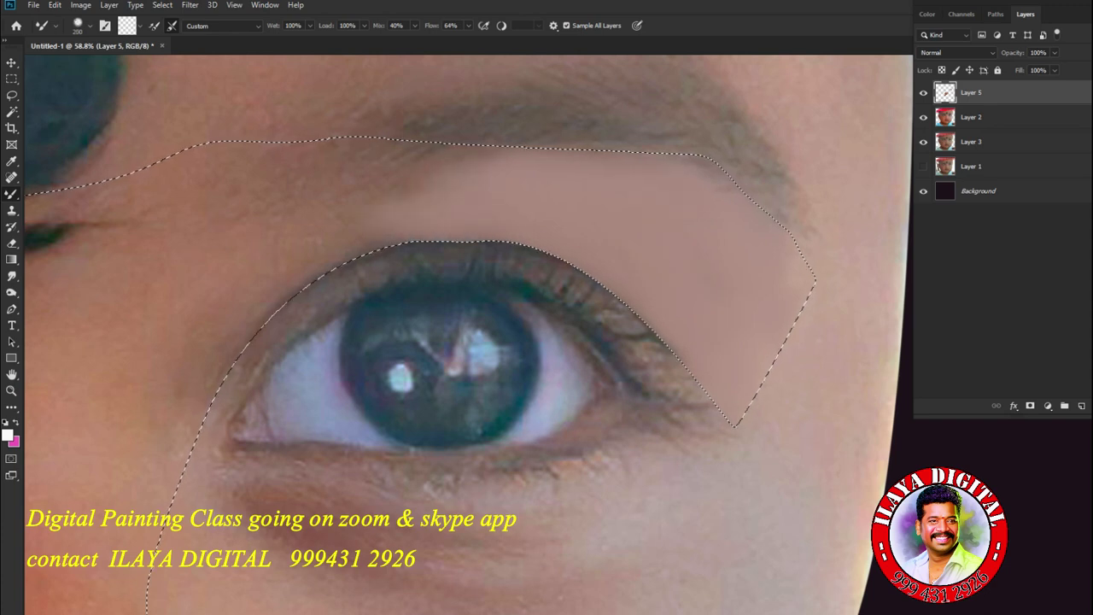
key(bracketleft)
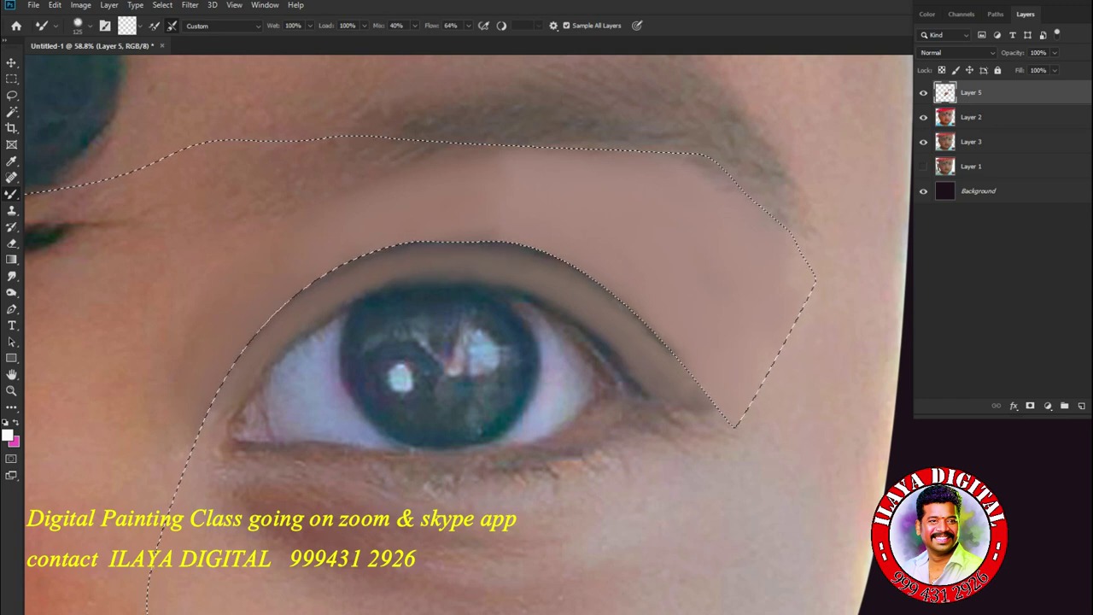
key(r)
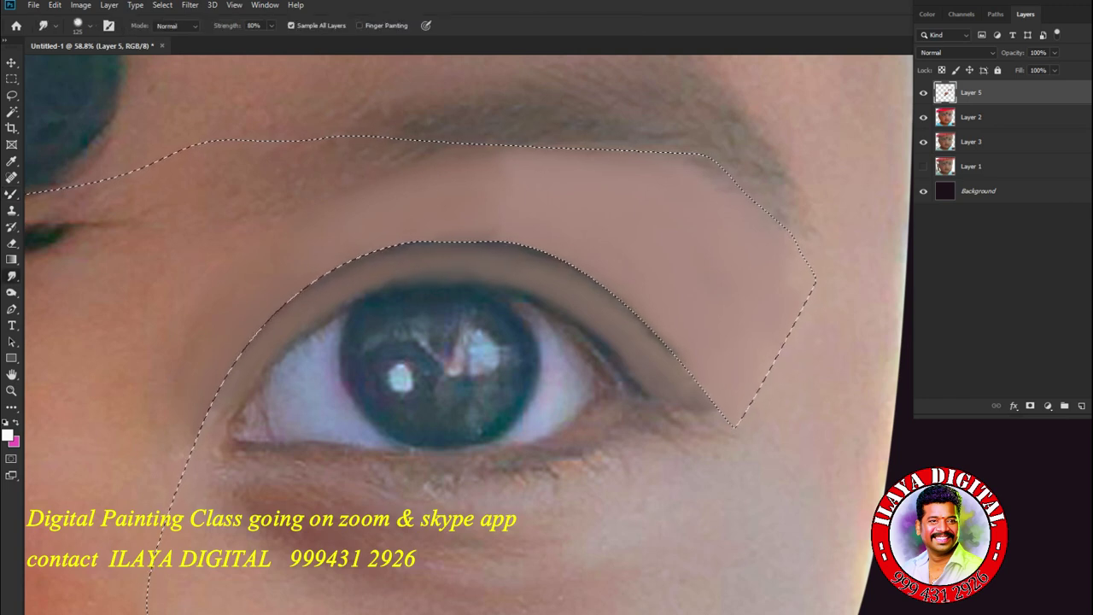
key(ctrl+d)
Trace a closed Pen path along the right eye's upper lid crease, around the outer corner and beneath the eye, and convert it to a selection.
scroll(656, 503, down, 5)
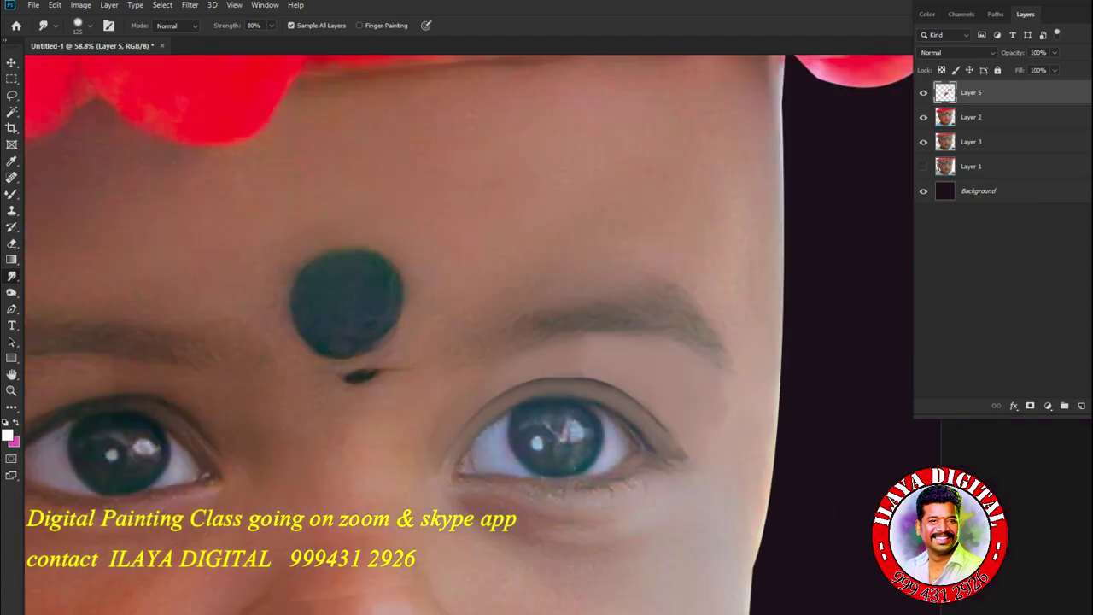
scroll(645, 475, up, 5)
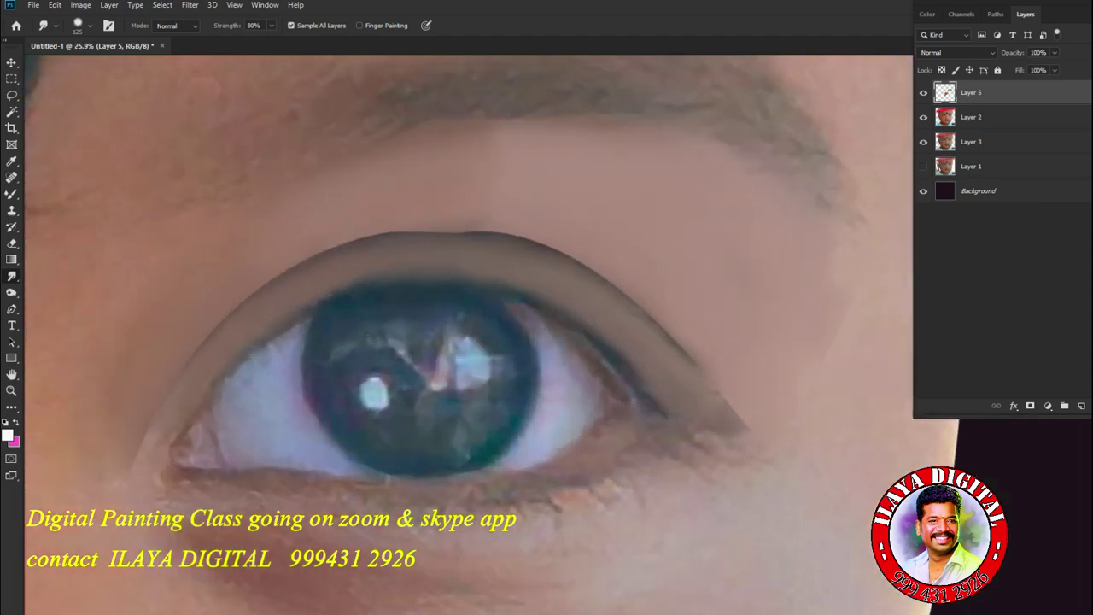
key(p)
click(248, 273)
drag(589, 262, 759, 382)
drag(601, 521, 546, 535)
click(250, 273)
key(ctrl+Return)
Smudge the top of the right eyelid along the selection edge with a 100 px brush and clear the selection.
key(r)
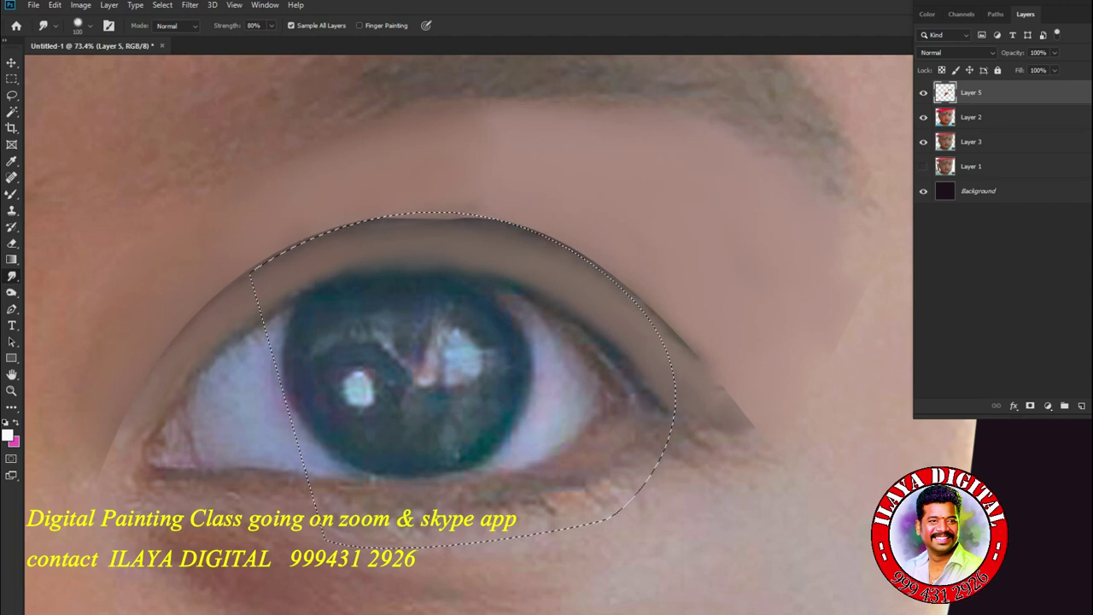
drag(414, 220, 482, 222)
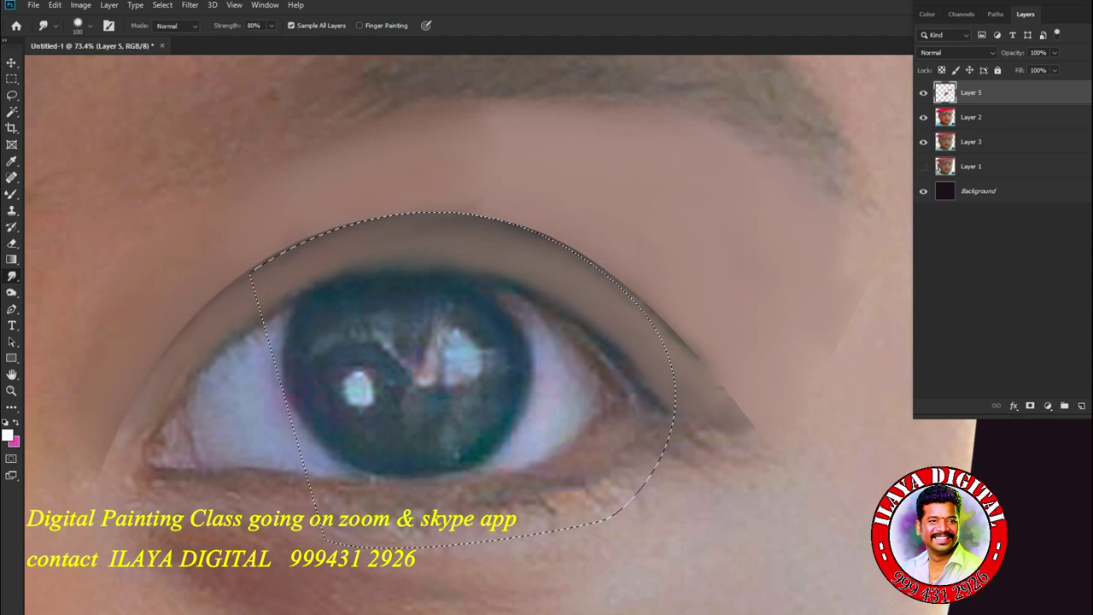
key(ctrl+d)
Smudge the right eye's lid crease and outer tip with a 100 px brush and the skin above the lid with a 175 px brush.
scroll(621, 489, down, 8)
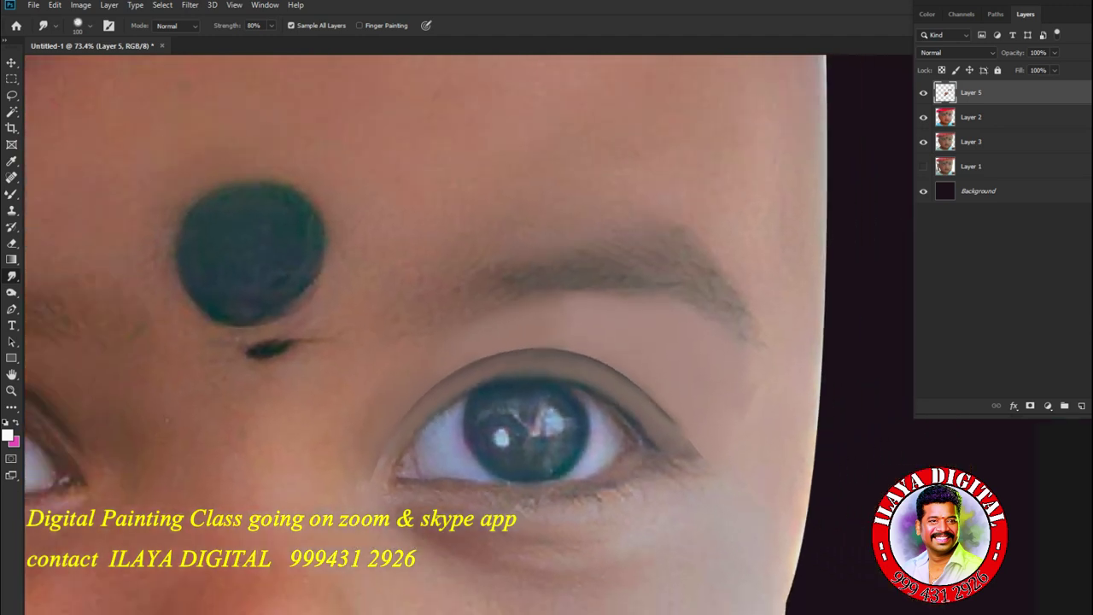
scroll(621, 489, up, 7)
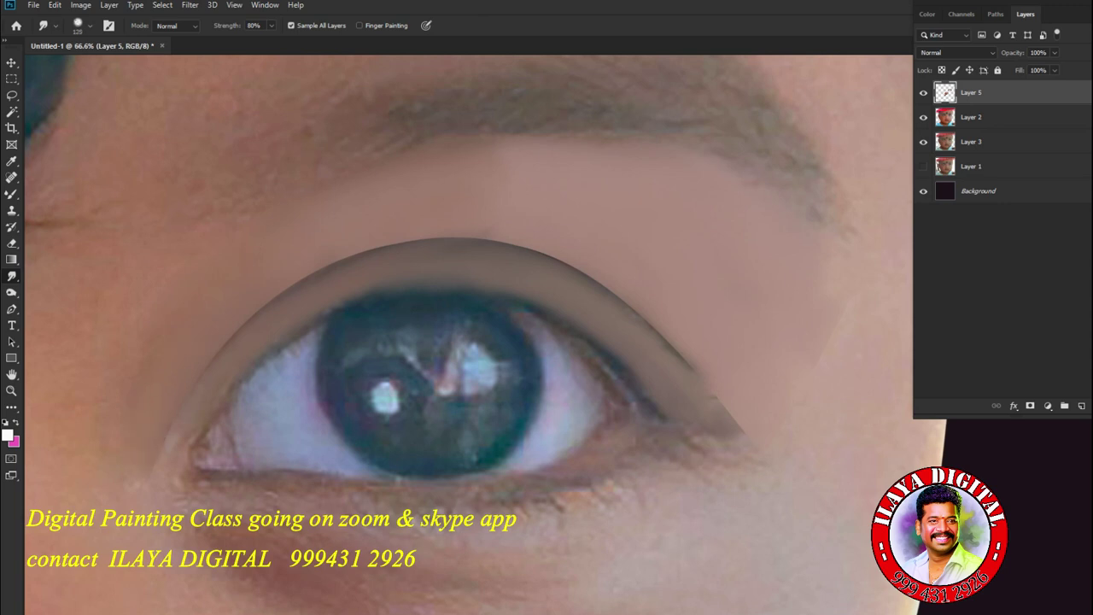
key(bracketleft)
drag(376, 248, 343, 258)
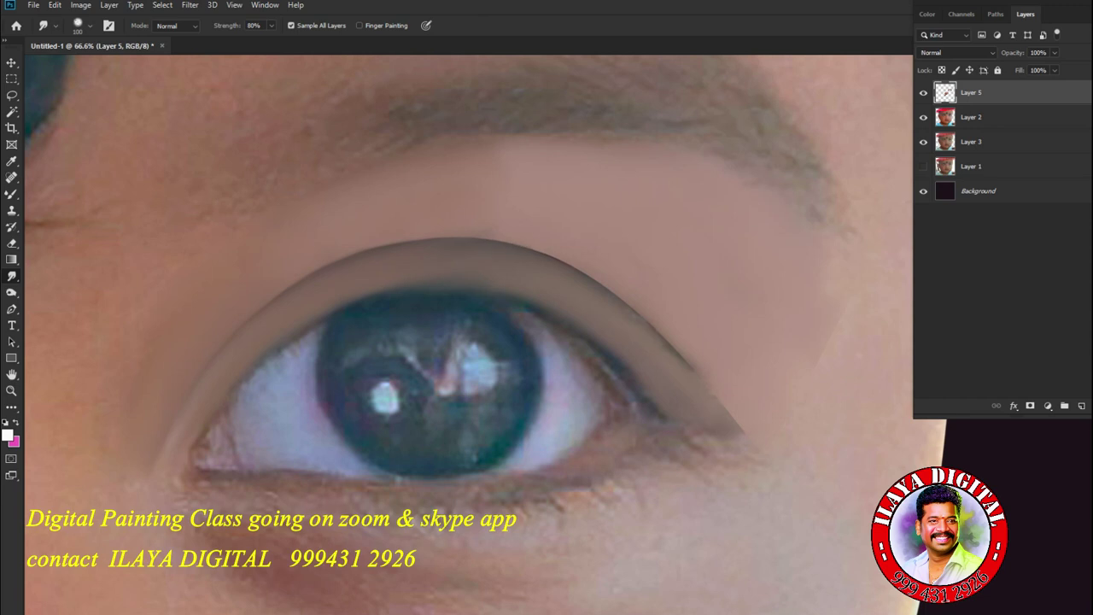
drag(701, 432, 725, 444)
drag(723, 405, 743, 433)
drag(531, 221, 453, 205)
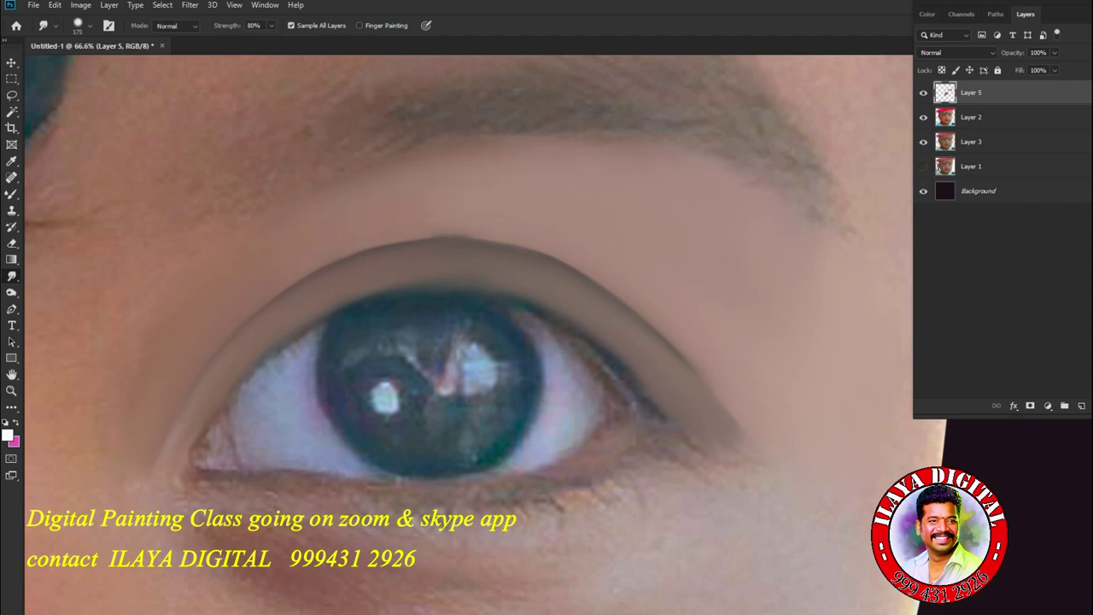
Smudge the skin on the nose bridge with a 250 px brush.
scroll(738, 523, down, 5)
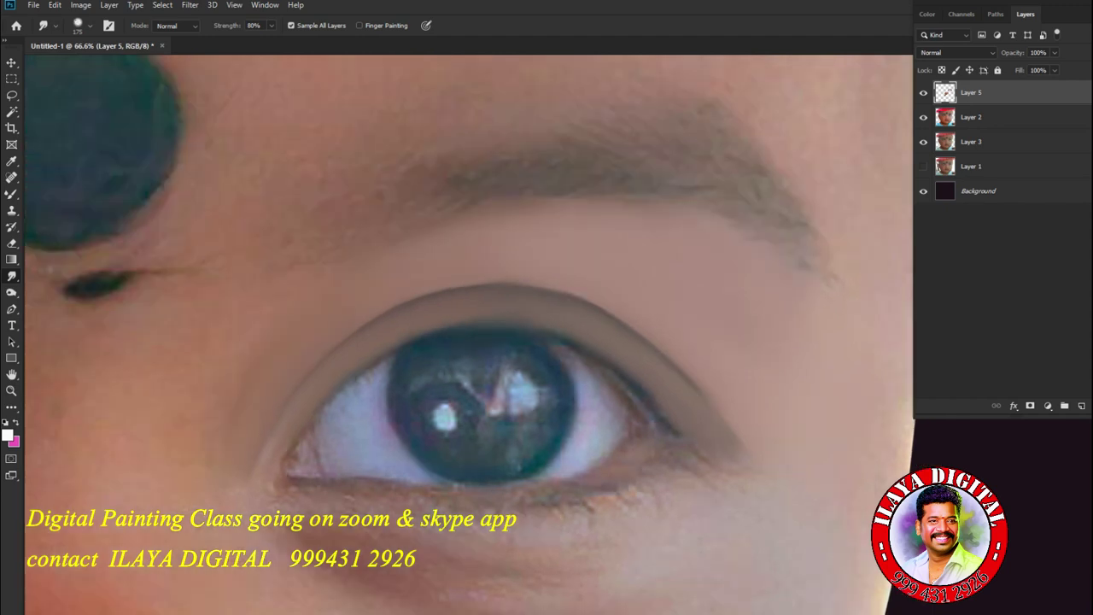
drag(559, 608, 655, 364)
scroll(592, 324, up, 5)
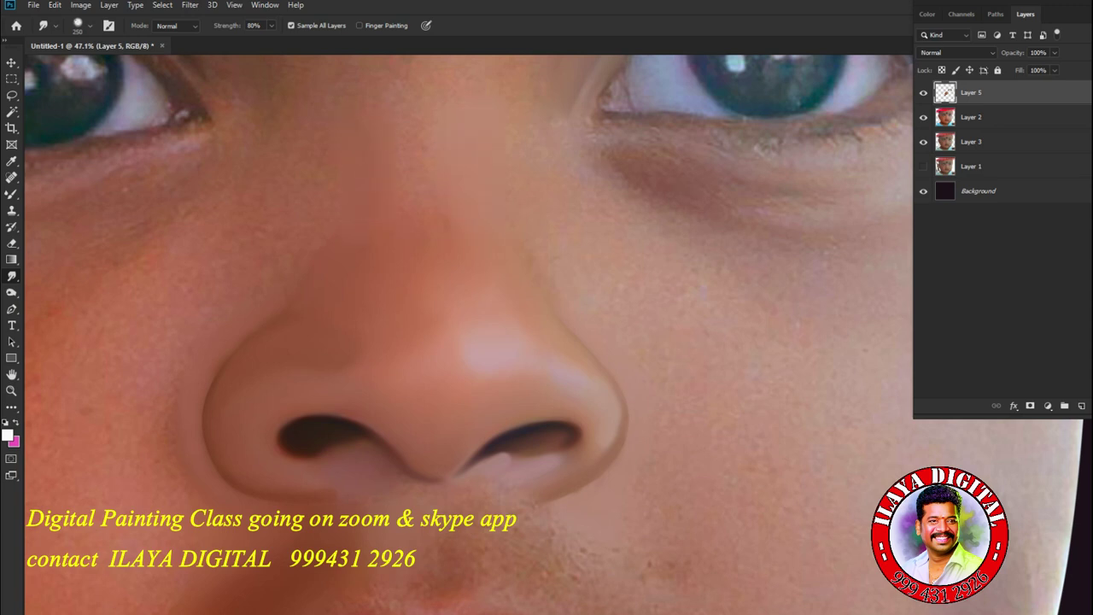
Smudge the skin between the eyes and blend away the small dark mark below the bindi, reducing the brush from 200 to 90 px.
scroll(679, 337, down, 9)
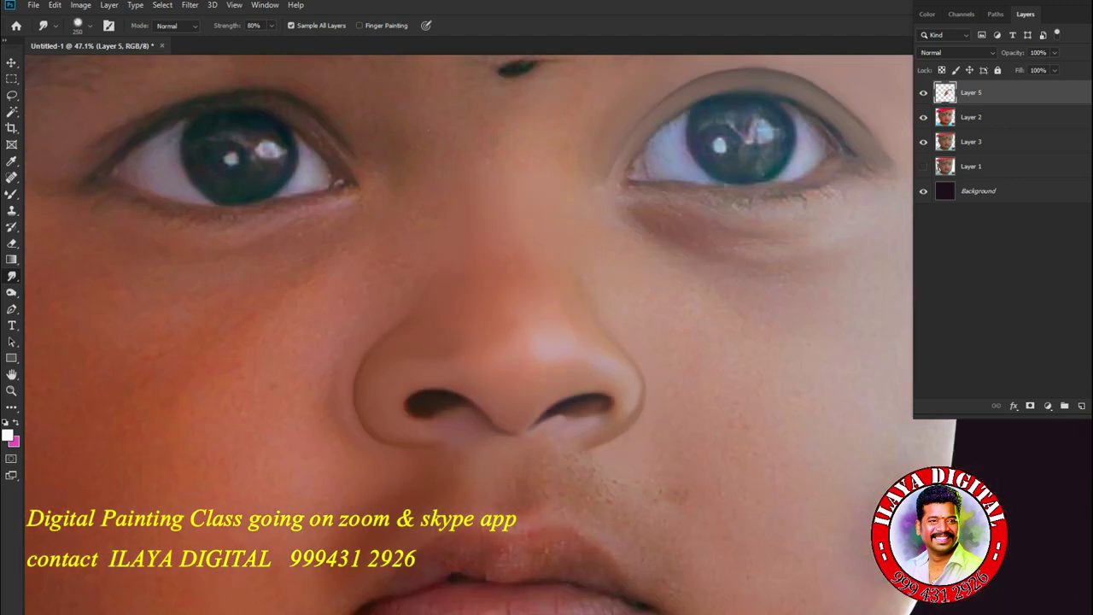
drag(680, 338, 636, 415)
scroll(675, 333, up, 2)
scroll(638, 376, up, 2)
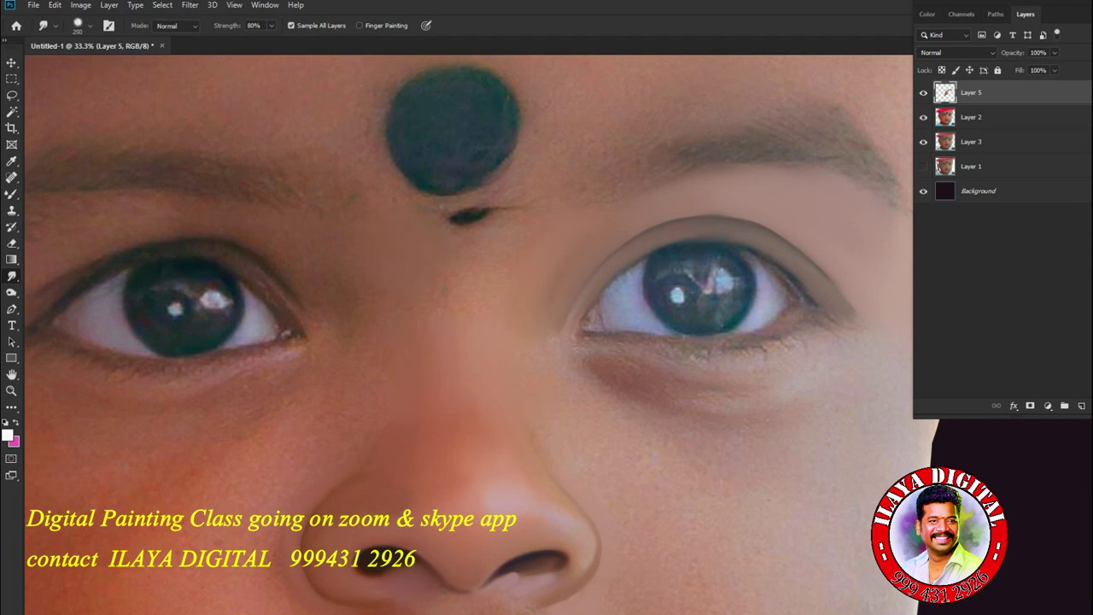
drag(443, 224, 484, 212)
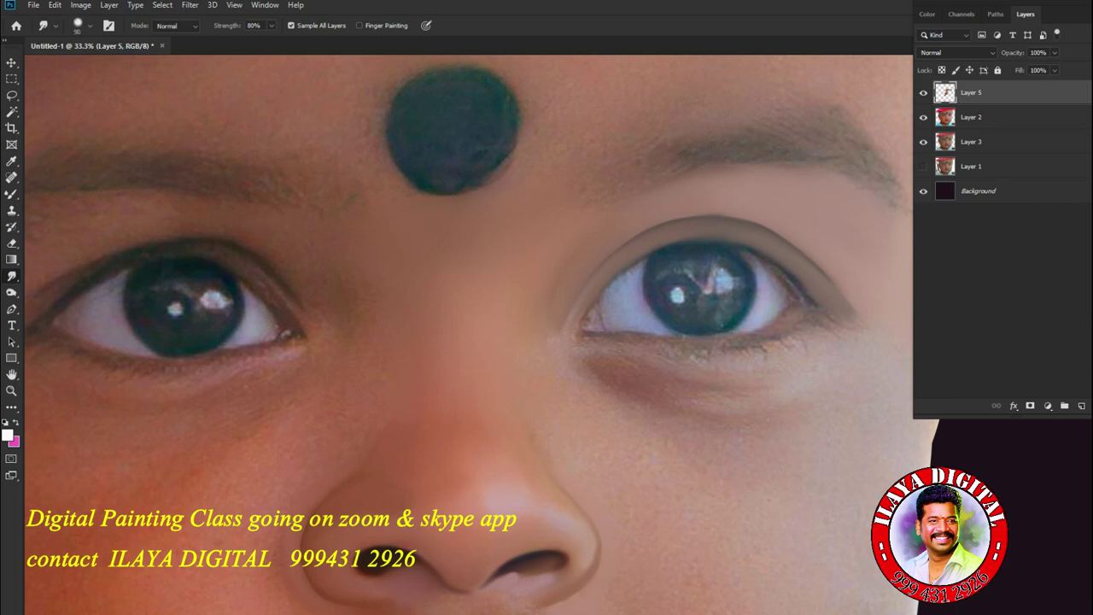
Smudge the shadow under the right eye with a 90 px brush, and soften the lower lashes with a larger brush.
drag(709, 342, 542, 313)
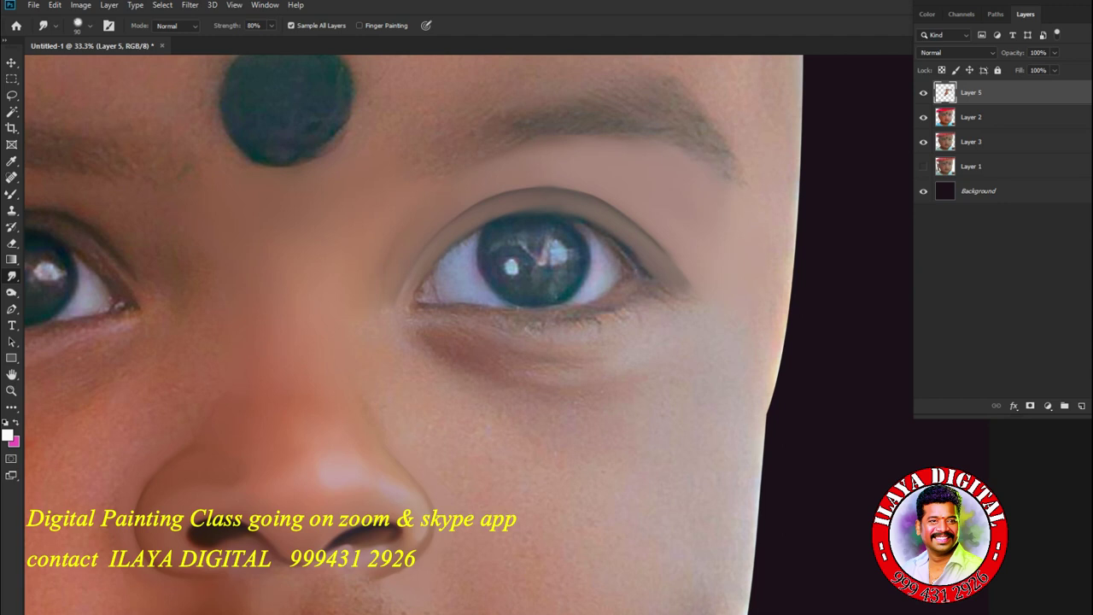
key(ctrl+plus)
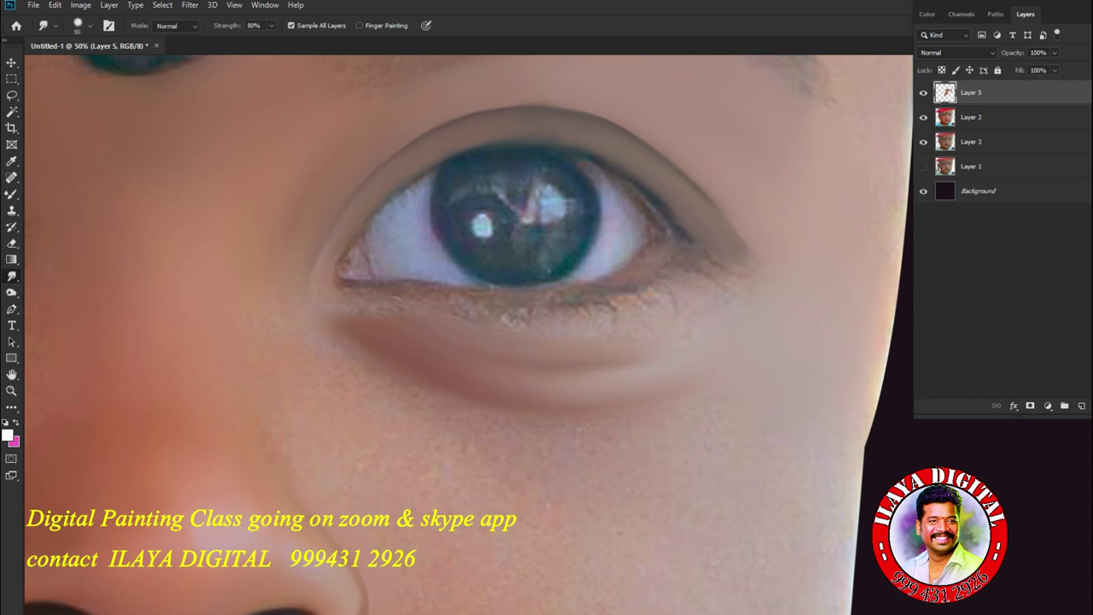
key(bracketright)
drag(540, 333, 471, 330)
drag(687, 292, 598, 317)
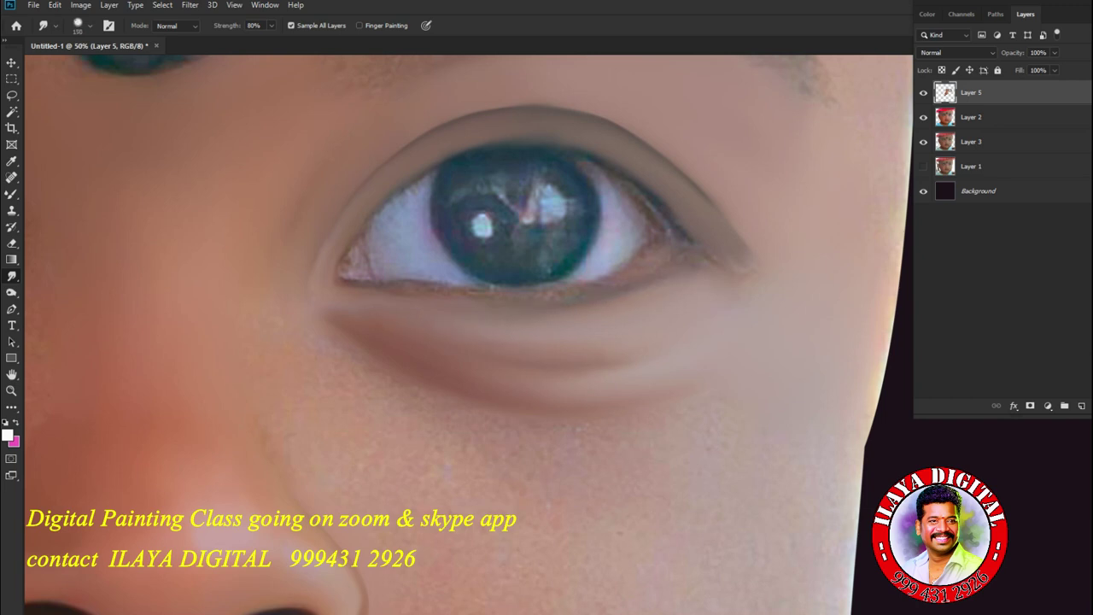
Smudge the right eye's under-eye crease, outer corner and the skin beneath, enlarging the brush to 300 px.
drag(596, 362, 652, 351)
key(])
drag(749, 281, 724, 267)
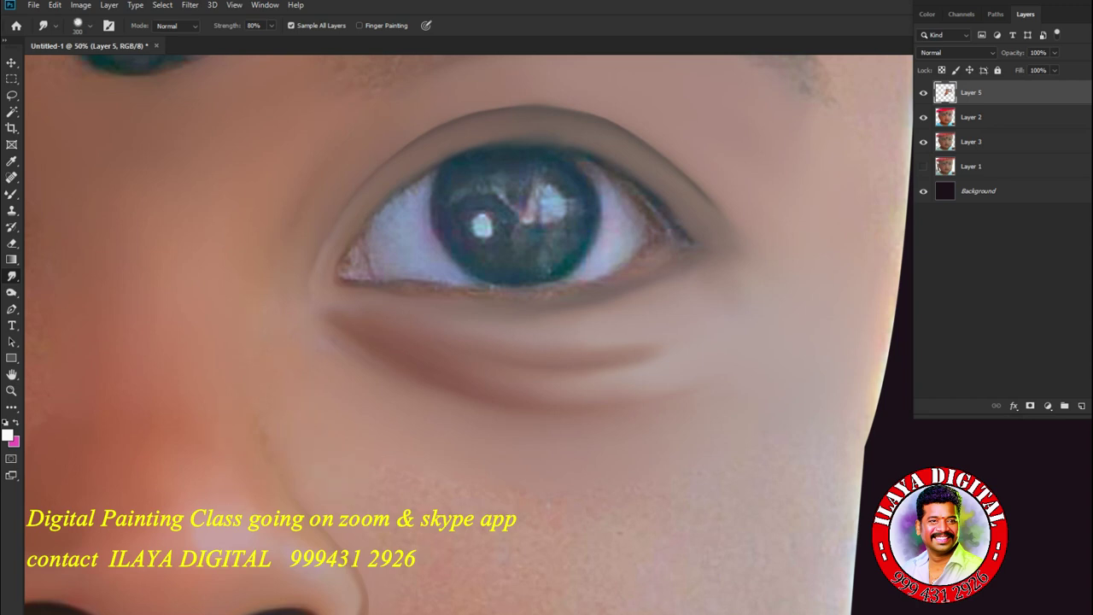
Smudge the right cheek out to the face's edge with a large brush of 700 to 800 px.
scroll(617, 485, down, 5)
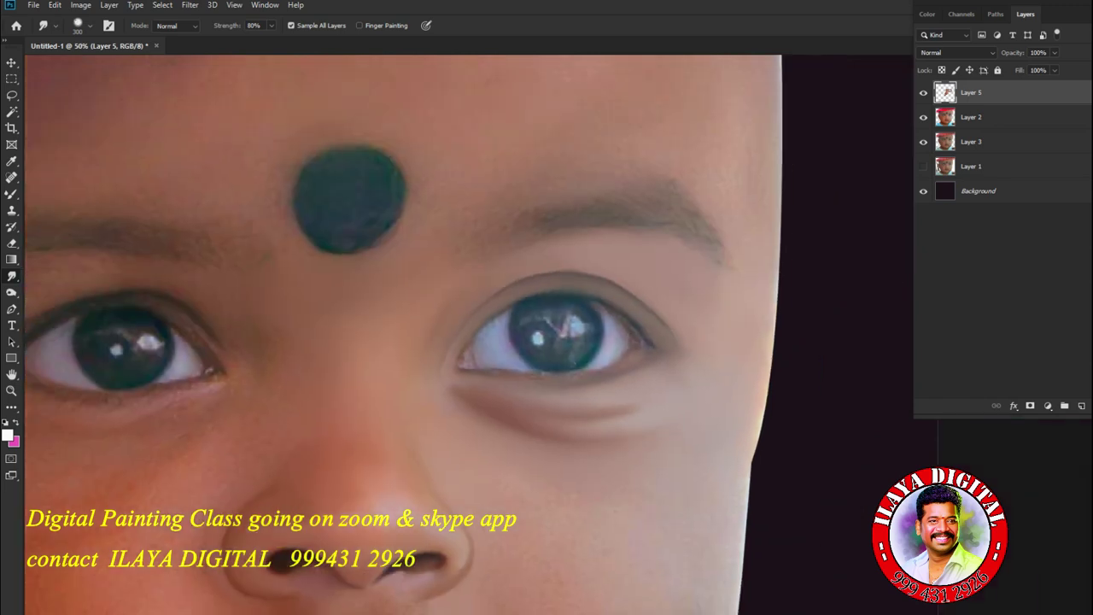
scroll(616, 485, down, 3)
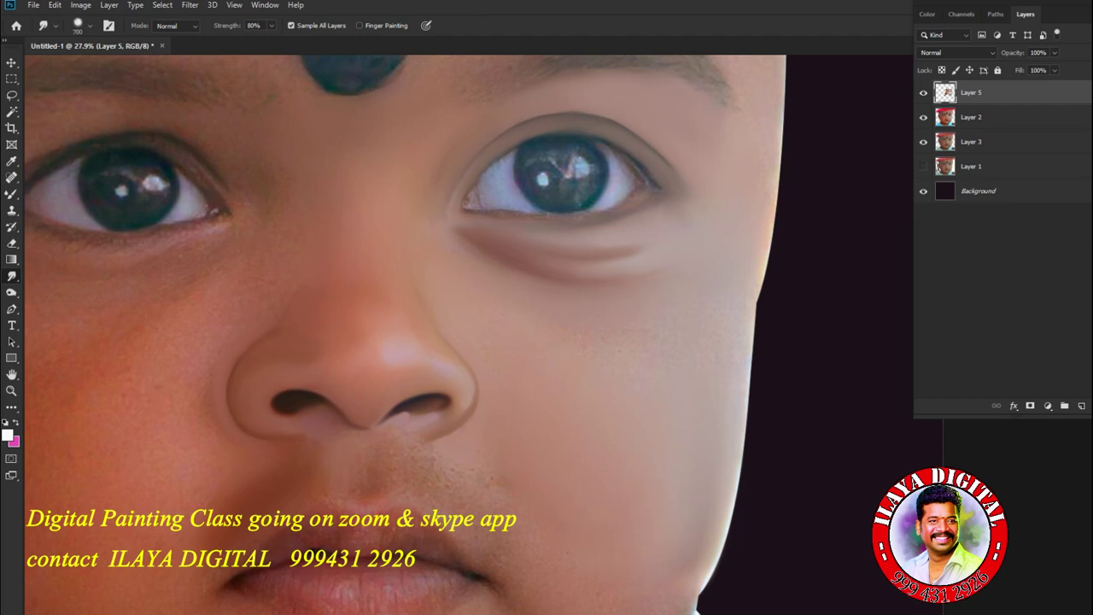
key(bracketleft)
drag(705, 359, 718, 312)
scroll(640, 489, down, 9)
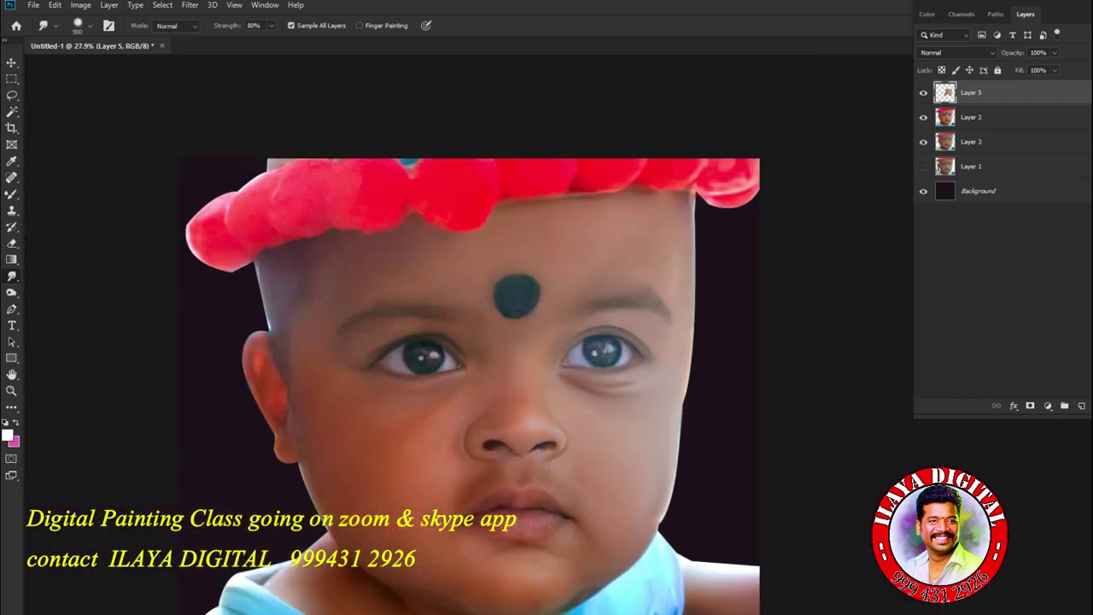
Hide and show Layer 5 to compare the smudged skin with the unretouched face.
scroll(639, 495, up, 7)
scroll(628, 504, down, 4)
click(923, 92)
click(924, 93)
scroll(573, 438, up, 4)
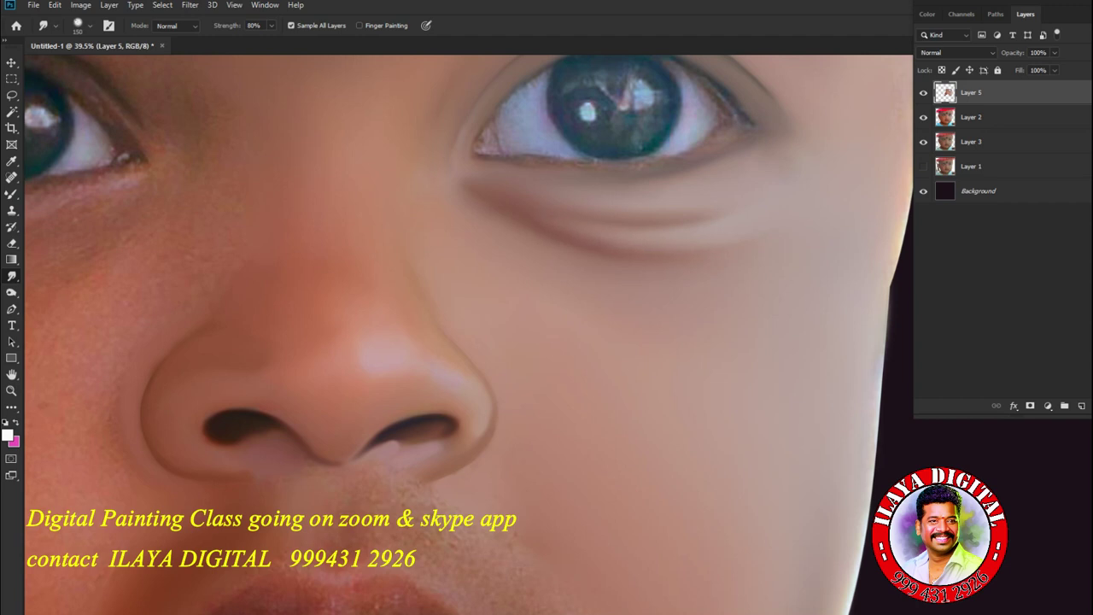
Load the outline of Layer 2 as a selection and smudge the skin along the right face edge with a 300 px brush.
drag(547, 247, 417, 435)
ctrl+click(946, 113)
key(bracketright)
key(bracketright)
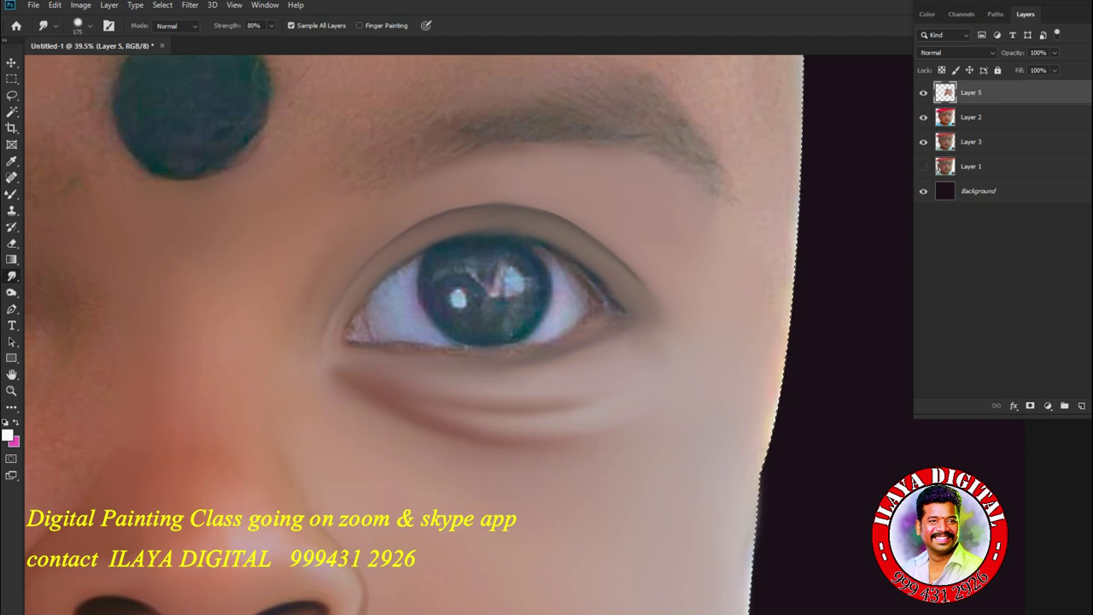
key(bracketright)
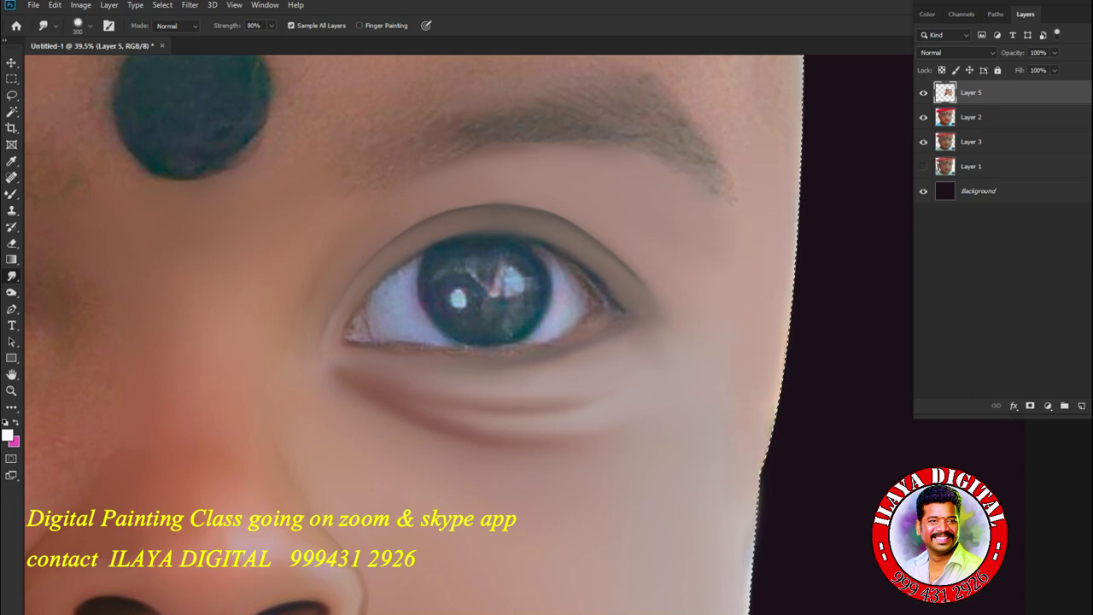
drag(580, 492, 546, 486)
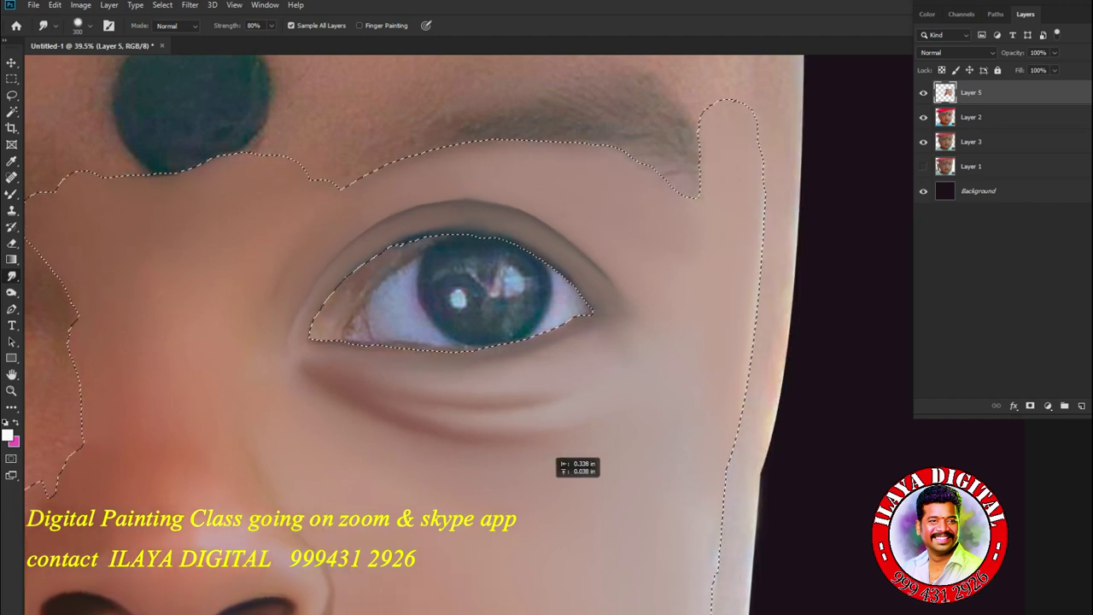
key(ctrl+z)
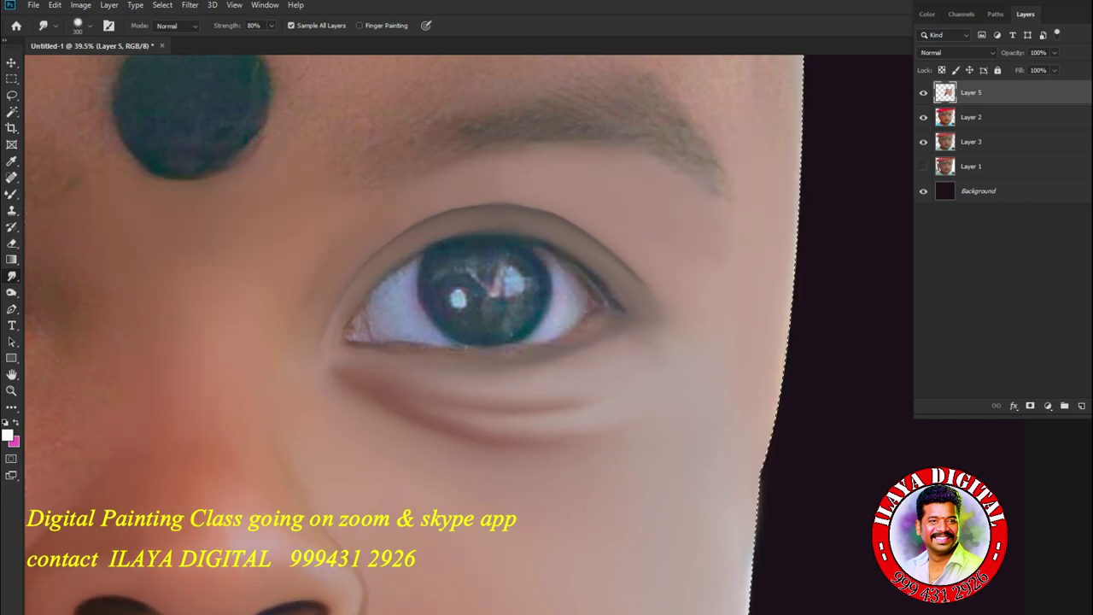
drag(628, 453, 570, 452)
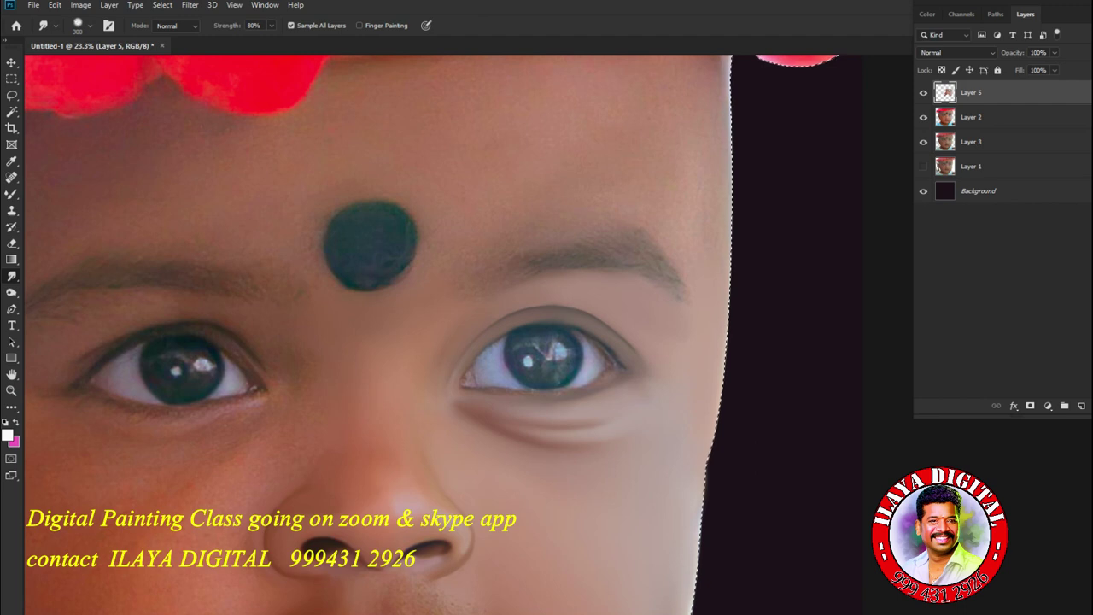
Smudge the right half of the forehead out to the face edge and below the headband with a 600 to 900 px brush.
drag(547, 282, 563, 425)
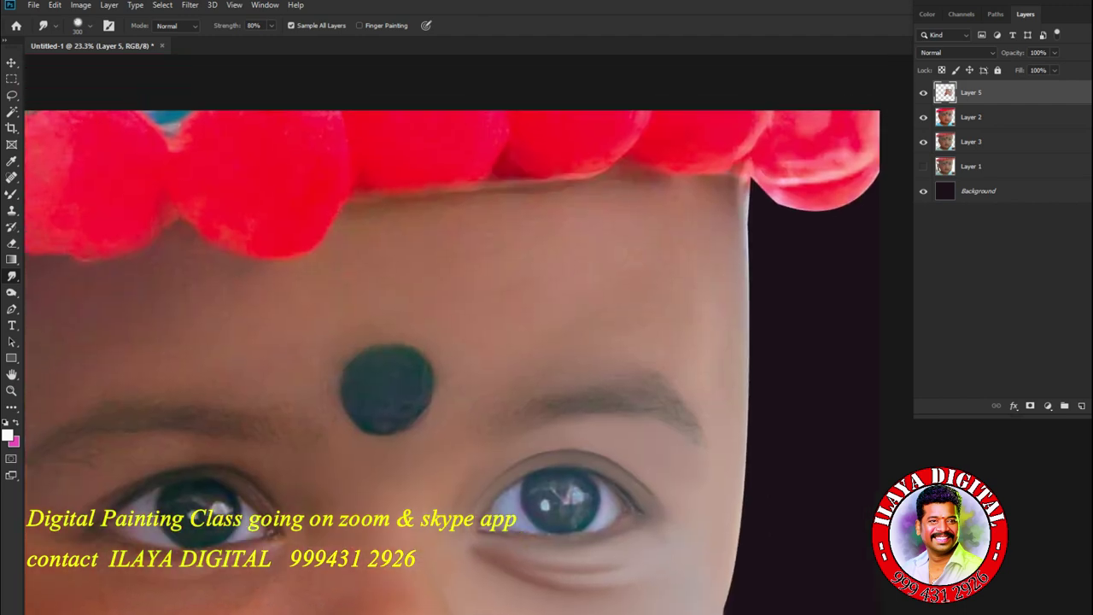
key(bracketright)
key(bracketright)
key(bracketright)
key(bracketright)
key(bracketright)
key(bracketright)
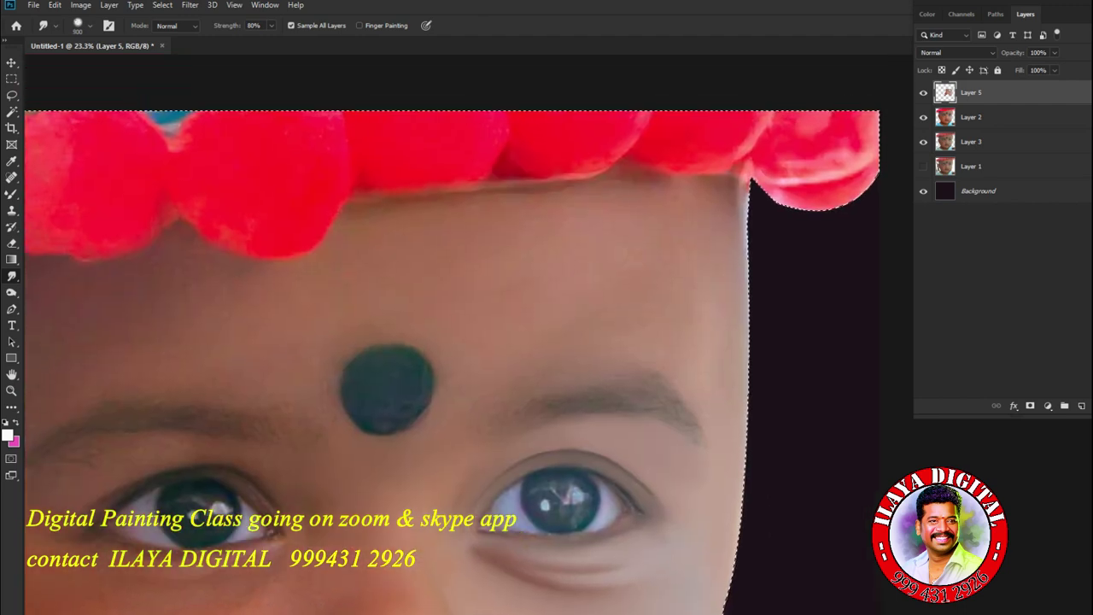
key(bracketleft)
key(bracketleft)
key(bracketleft)
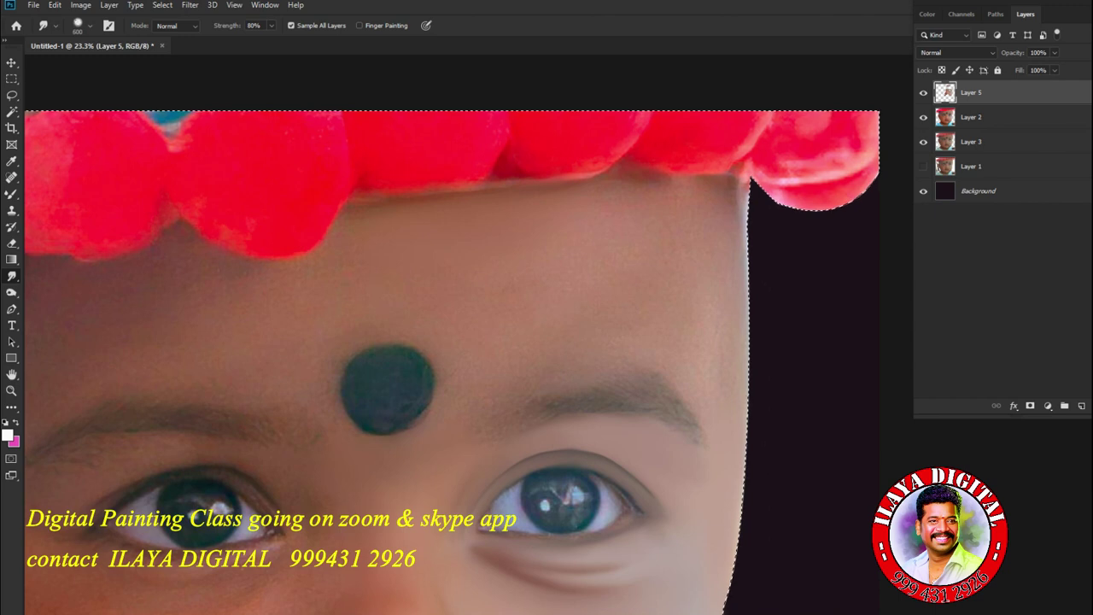
key(bracketright)
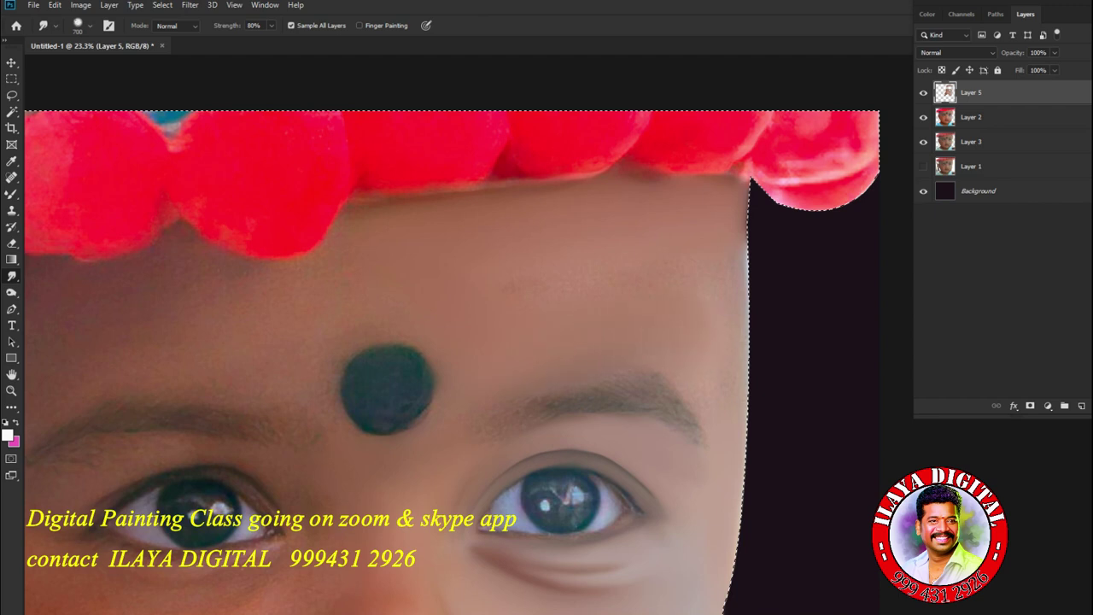
key(bracketright)
key(bracketright)
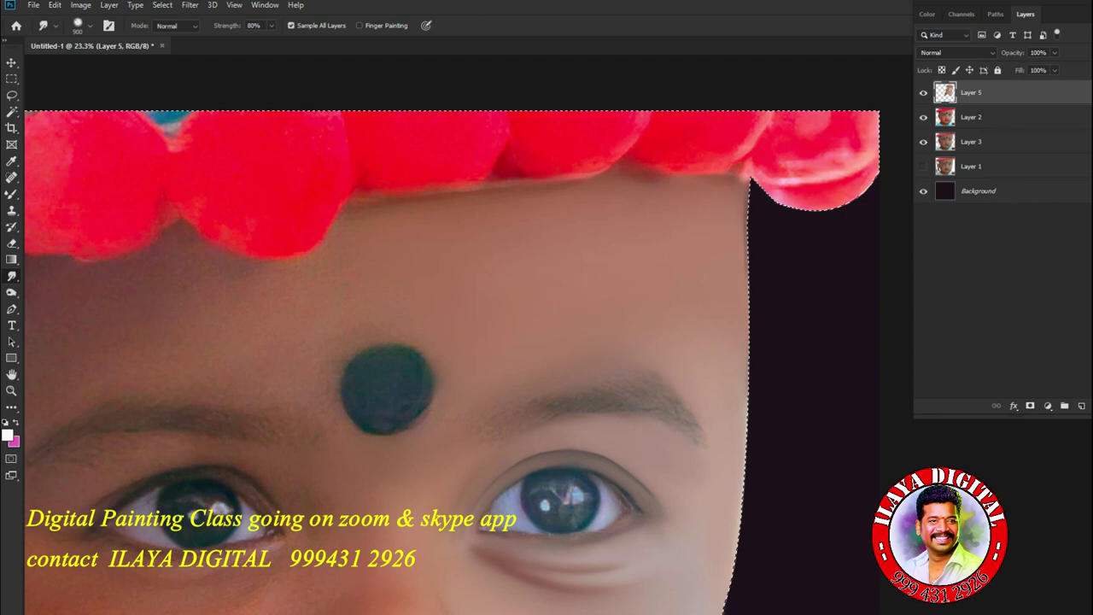
key(bracketleft)
key(bracketleft)
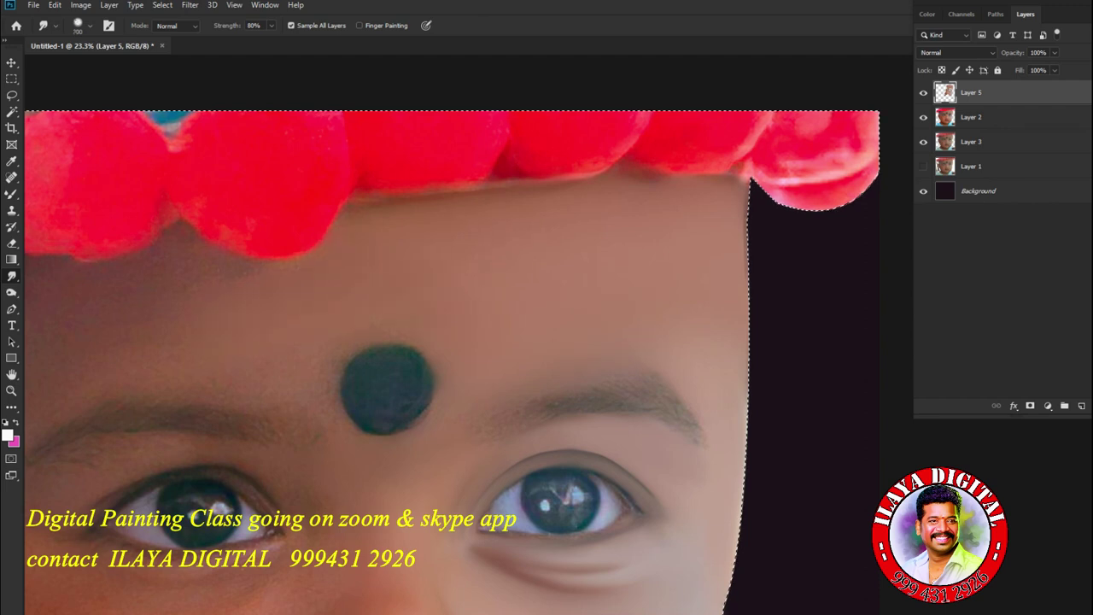
Smudge the bindi's surface and soften the skin between it and the left eyebrow's inner end.
key(bracketleft)
key(bracketleft)
key(bracketleft)
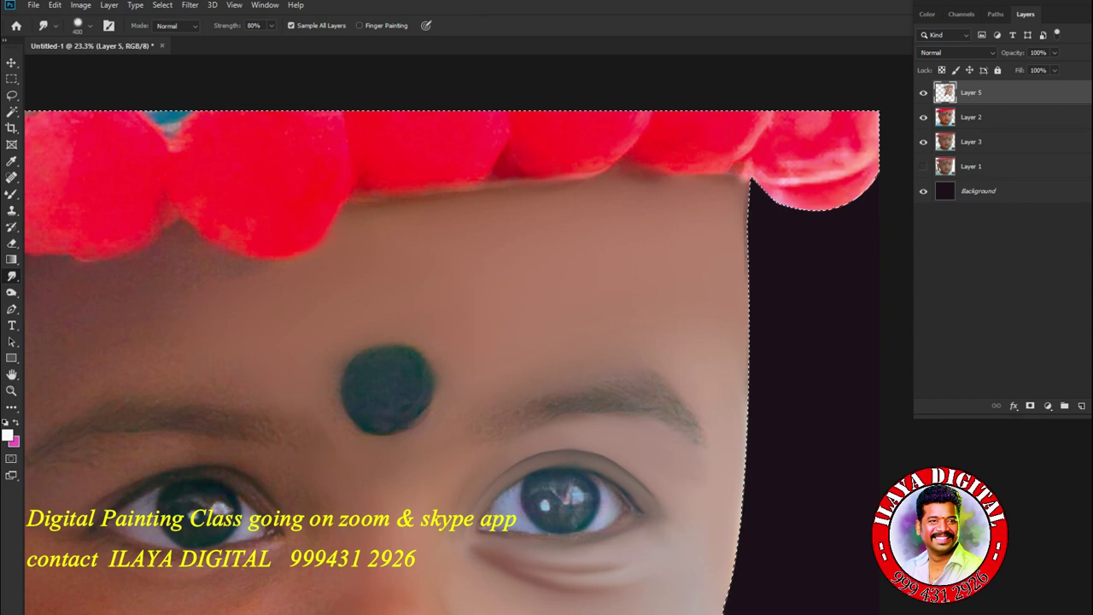
key(bracketright)
key(bracketright)
key(bracketright)
key(bracketright)
key(bracketright)
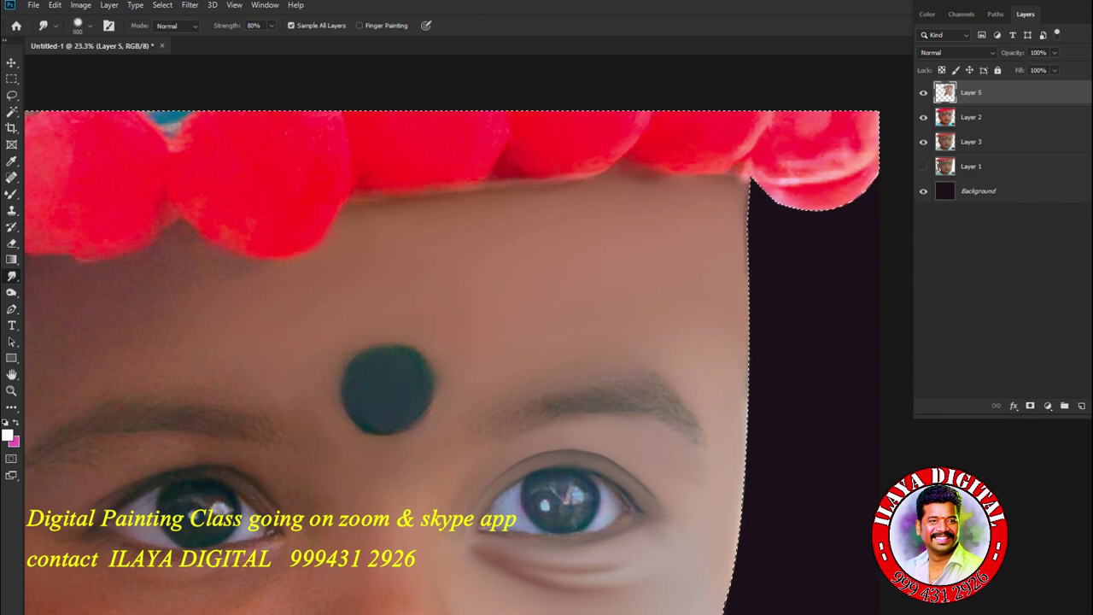
key(bracketleft)
key(bracketleft)
Smudge the left side of the forehead between the headband and the left eyebrow with a 600 to 700 px brush.
drag(359, 342, 685, 325)
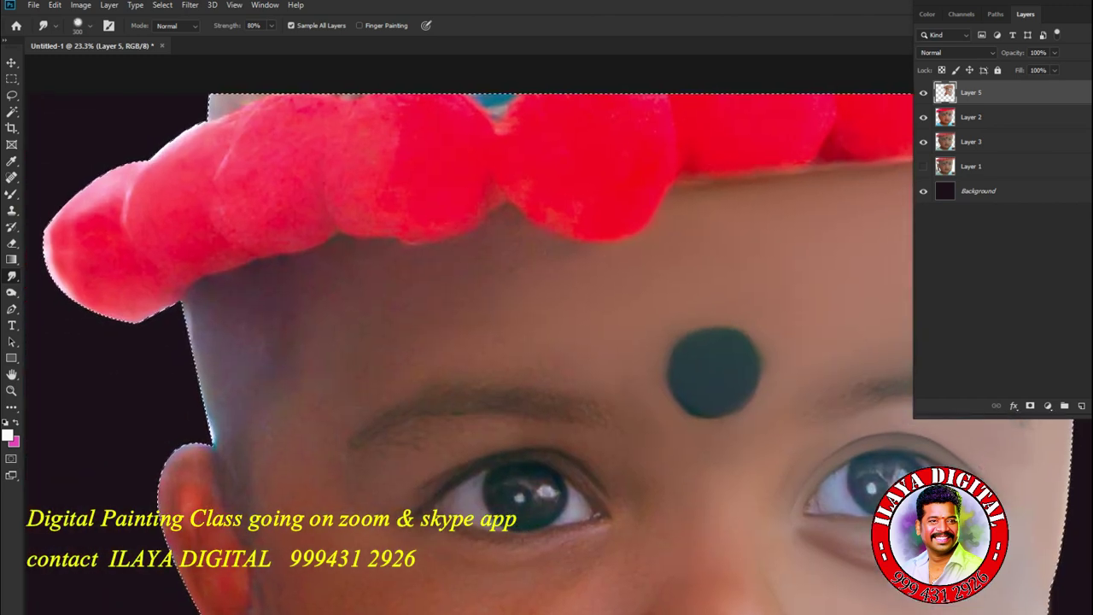
key(bracketright)
key(bracketright)
key(bracketleft)
key(bracketleft)
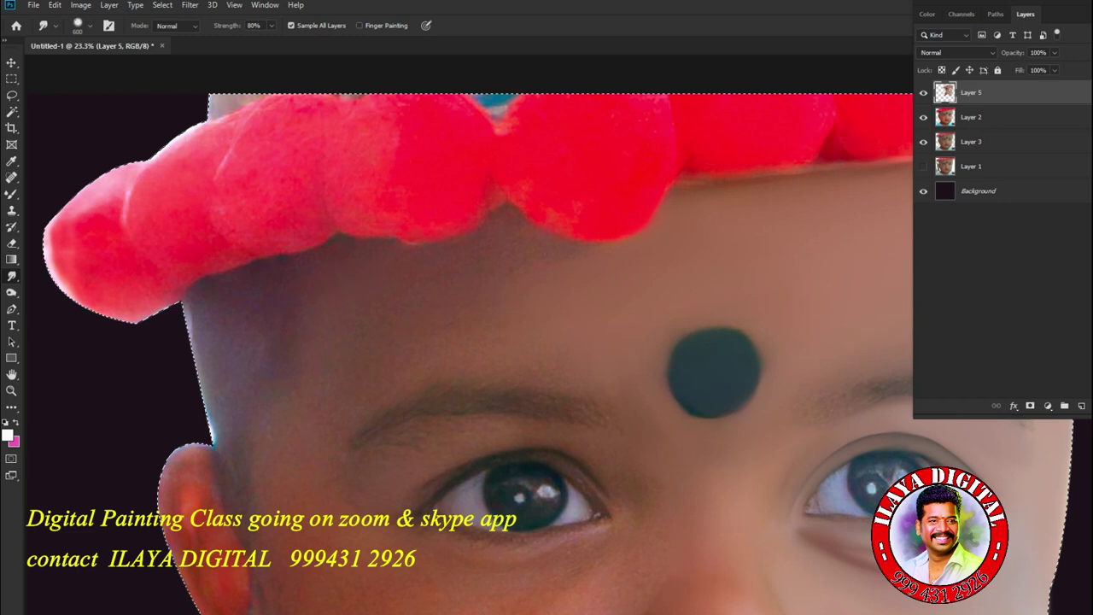
key(bracketright)
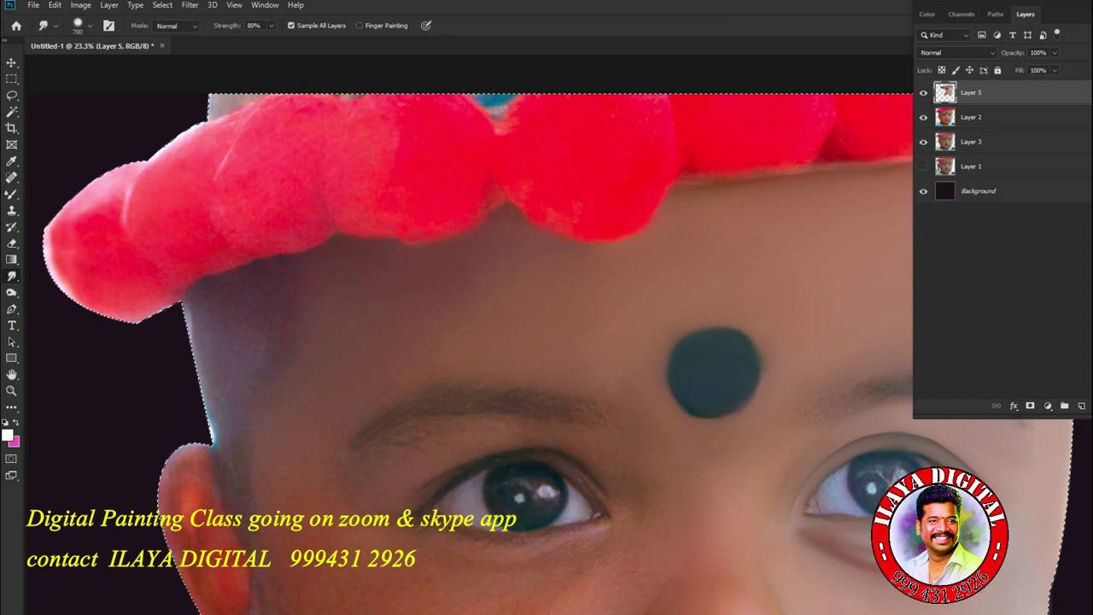
key(bracketright)
key(ctrl+d)
Smudge the left cheek from the ear down to the jaw, varying the brush between 800 and 1200 px.
scroll(535, 370, down, 3)
drag(536, 369, 403, 193)
scroll(465, 374, up, 4)
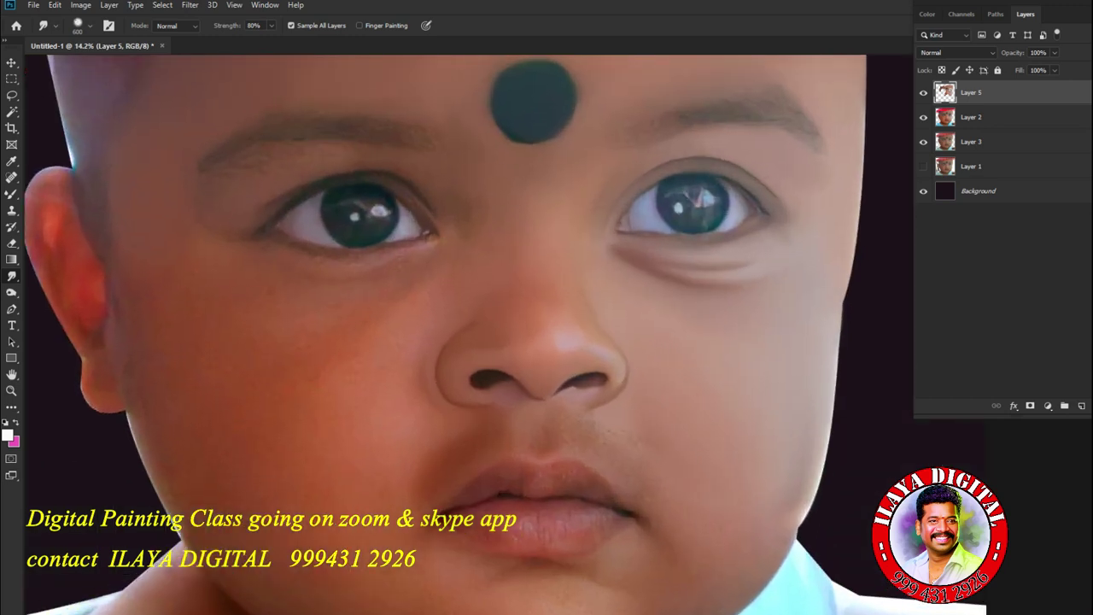
key(bracketright)
key(bracketright)
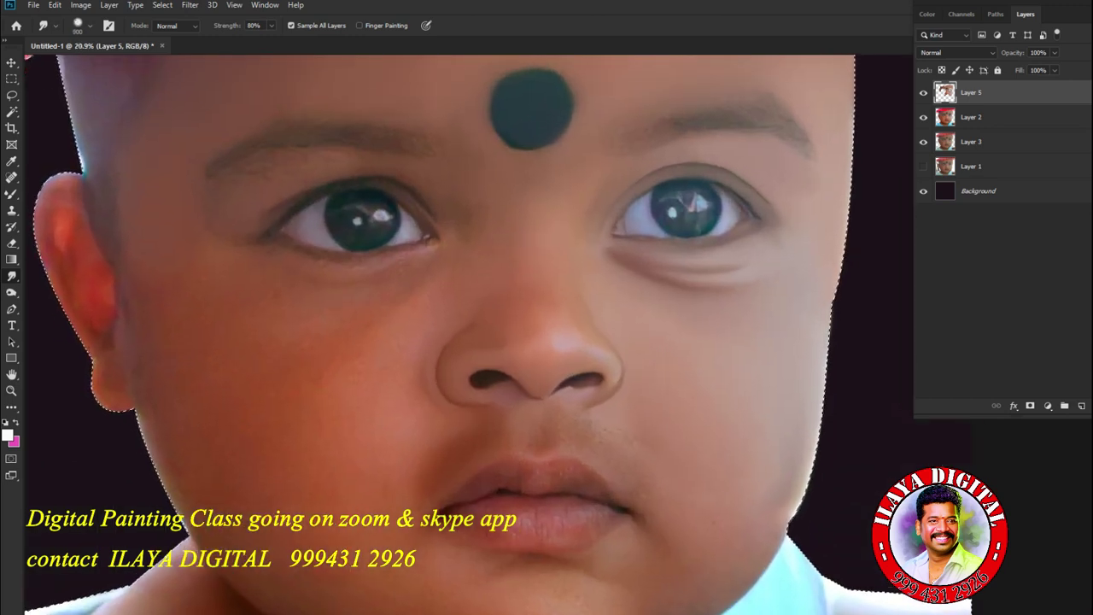
key(bracketright)
key(bracketright)
key(bracketright)
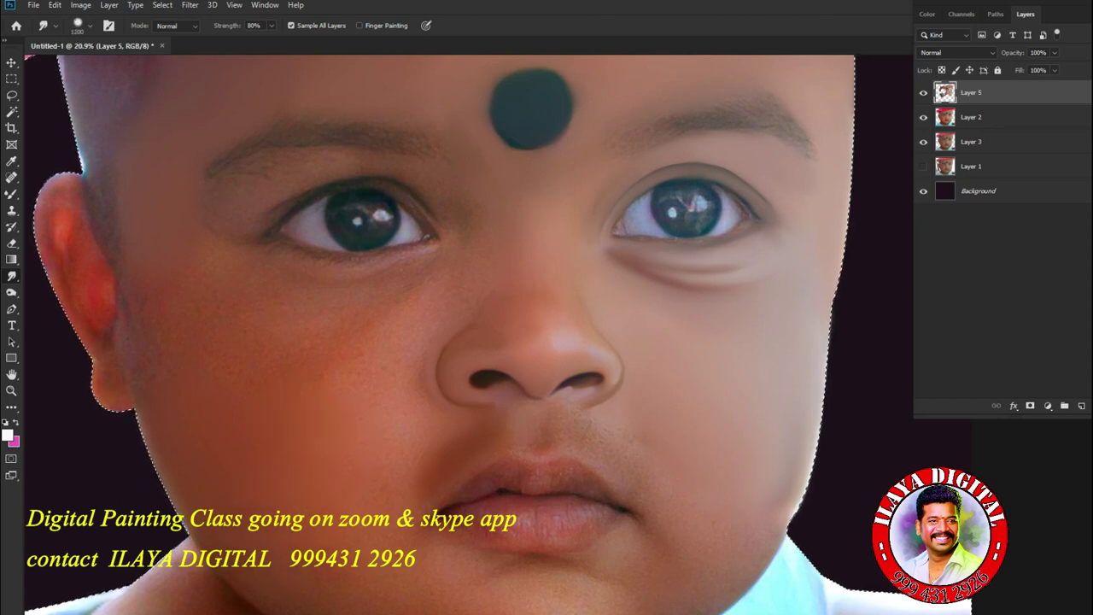
key(bracketleft)
key(bracketleft)
key(bracketleft)
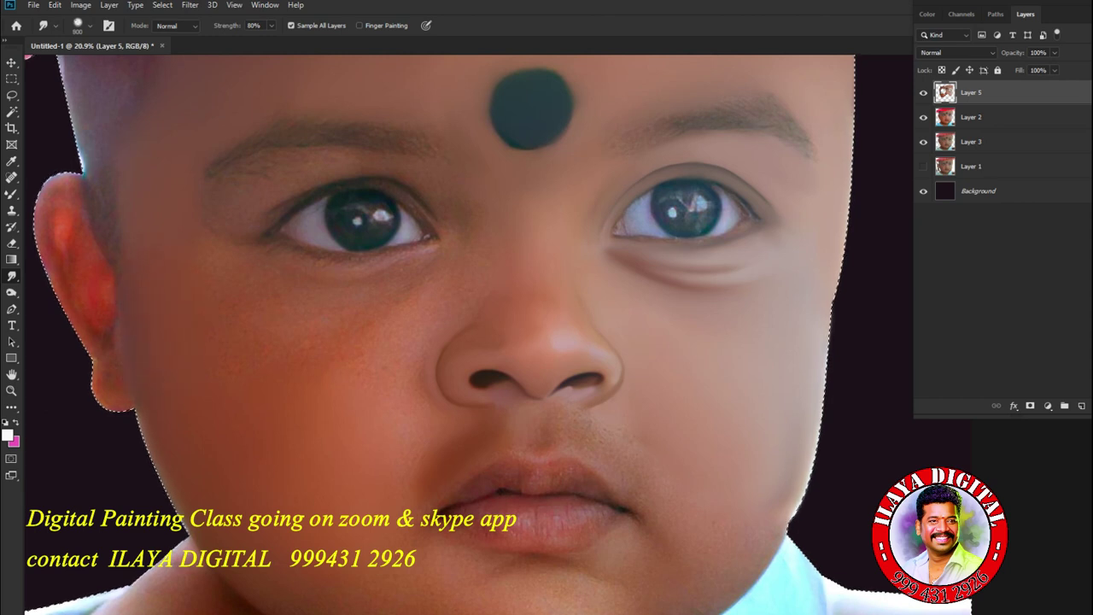
key(bracketright)
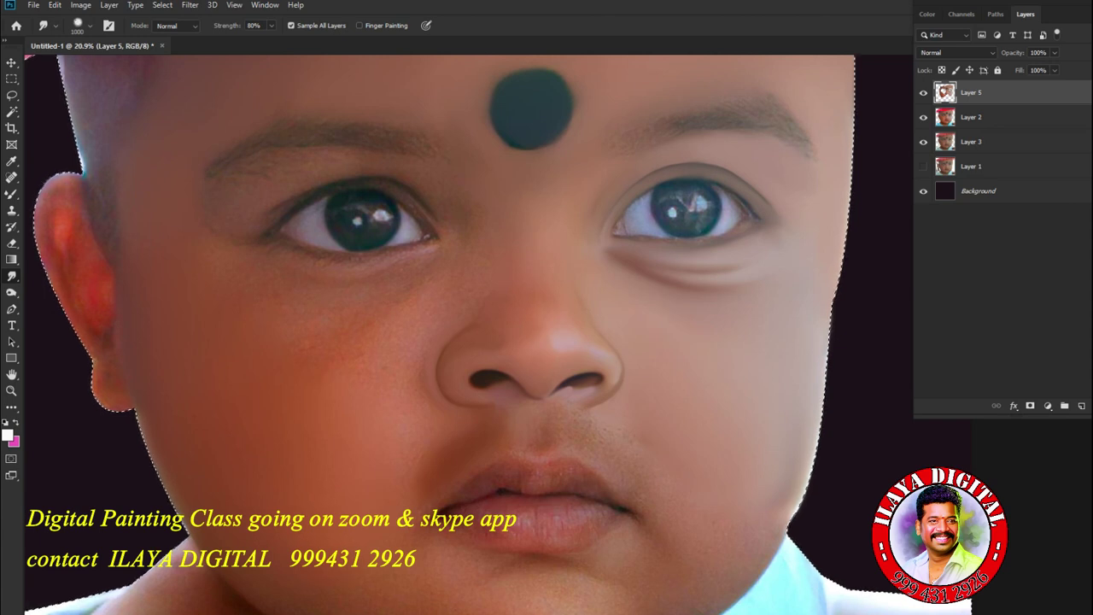
scroll(710, 422, up, 5)
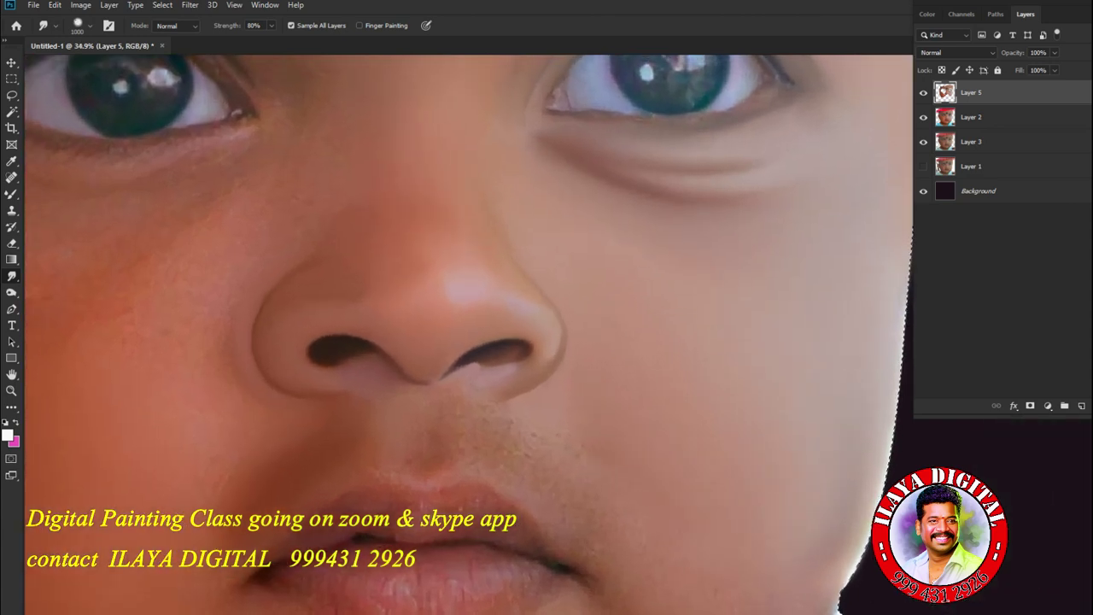
scroll(675, 368, up, 2)
scroll(675, 367, down, 2)
drag(611, 554, 838, 336)
scroll(625, 385, up, 6)
key(p)
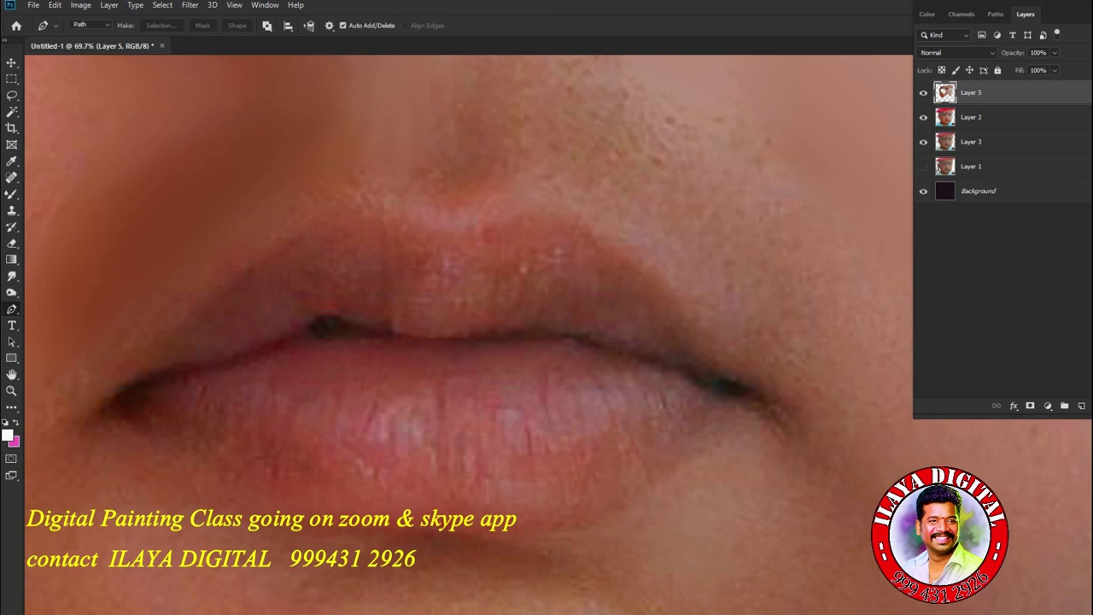
click(452, 233)
drag(565, 207, 598, 227)
drag(738, 378, 762, 406)
key(ctrl+z)
key(ctrl+z)
Remove the leftover path point and smudge the middle of the lower lip with a 90 px brush.
key(r)
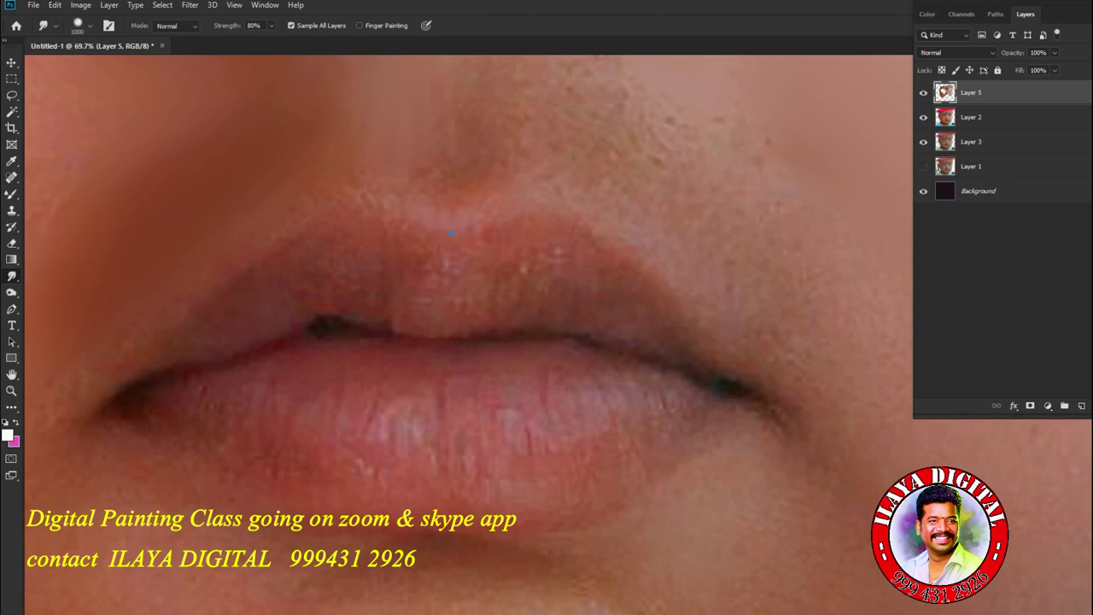
key(bracketleft)
key(ctrl+z)
drag(506, 410, 511, 419)
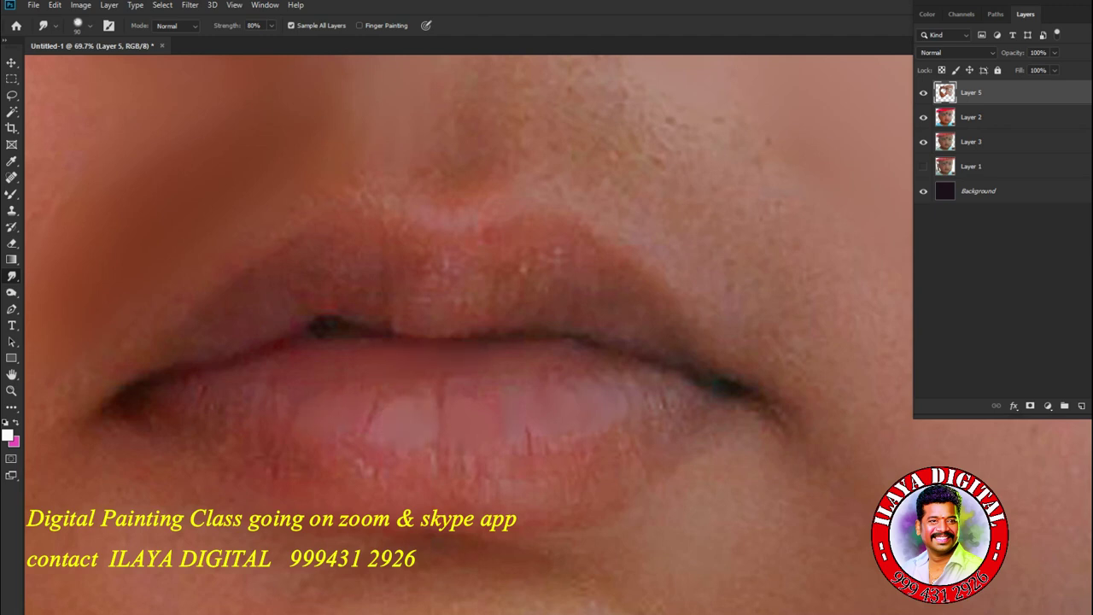
key(ctrl+alt+i)
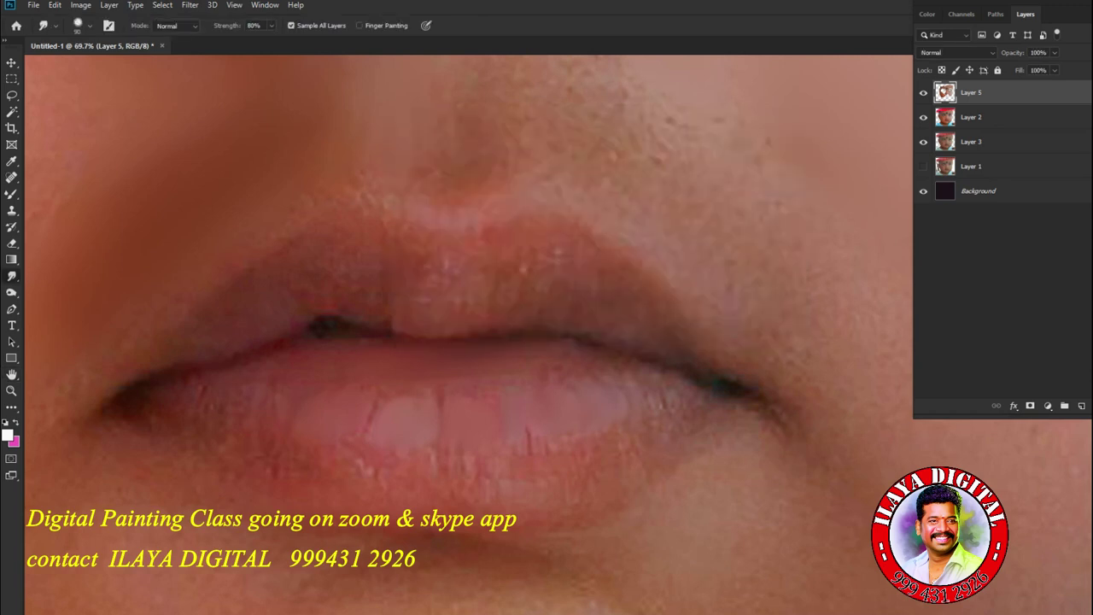
Smudge the lower lip's right half, left part and outer edge toward the right mouth corner with an 80 to 90 px brush.
drag(552, 413, 577, 420)
key(ctrl+z)
drag(462, 406, 521, 385)
drag(623, 372, 631, 378)
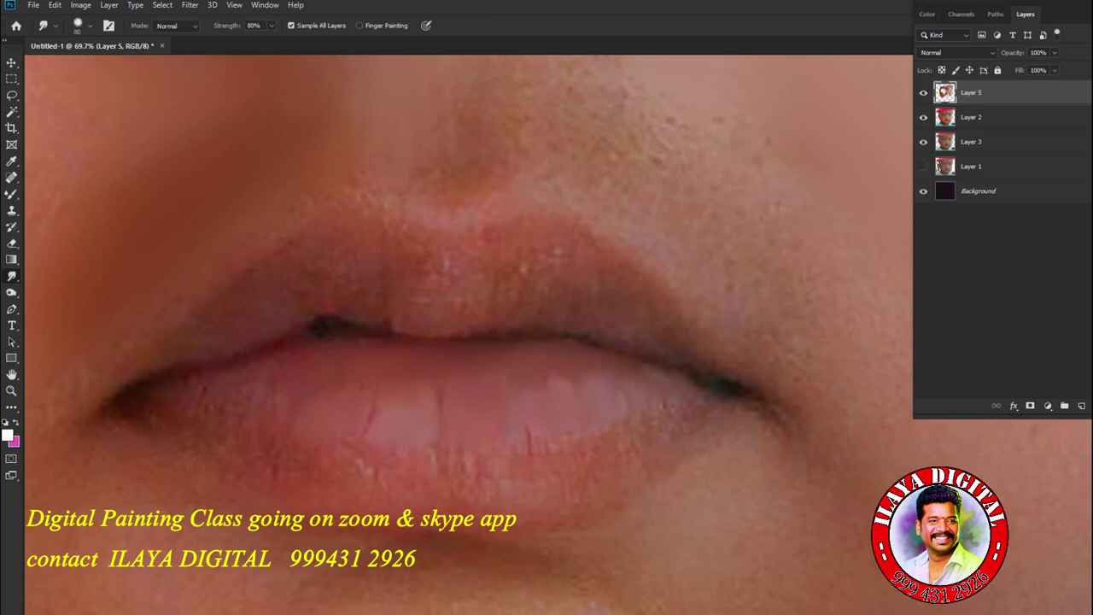
drag(392, 419, 389, 398)
drag(686, 433, 711, 405)
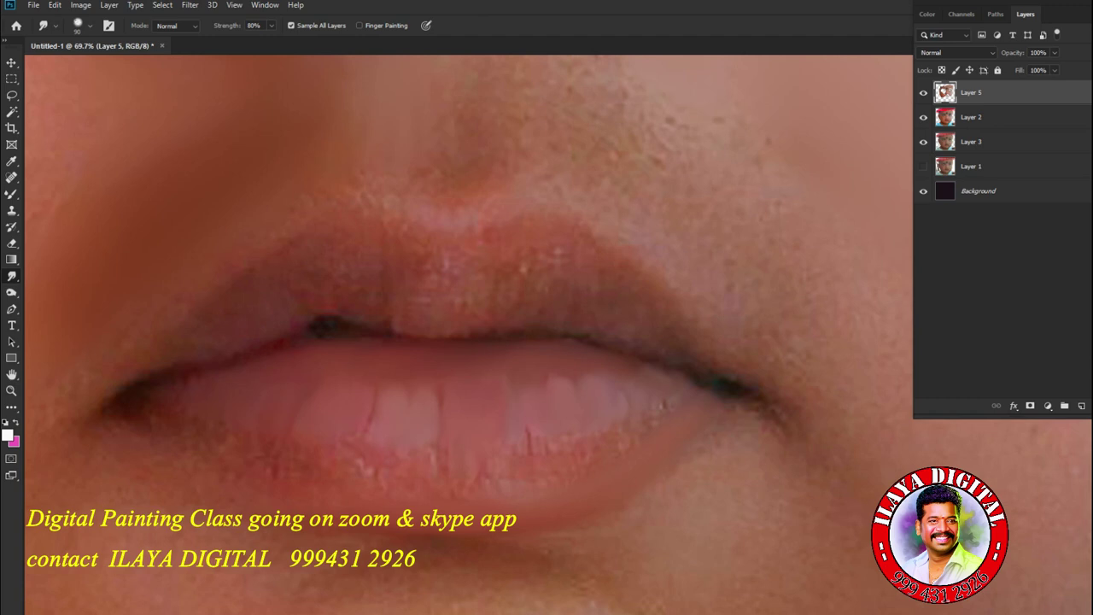
Smudge the upper lip smooth and blend the dark mark into the line between the lips with a brush of about 90 px.
scroll(632, 401, down, 1)
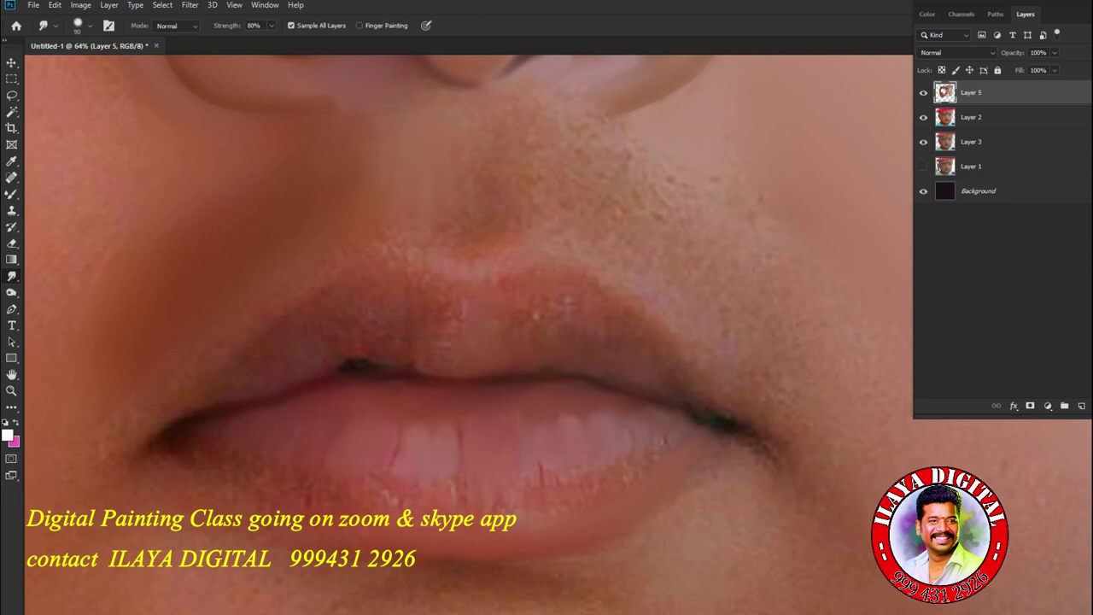
key(bracketright)
drag(523, 312, 582, 306)
key(bracketleft)
key(bracketright)
drag(343, 357, 371, 365)
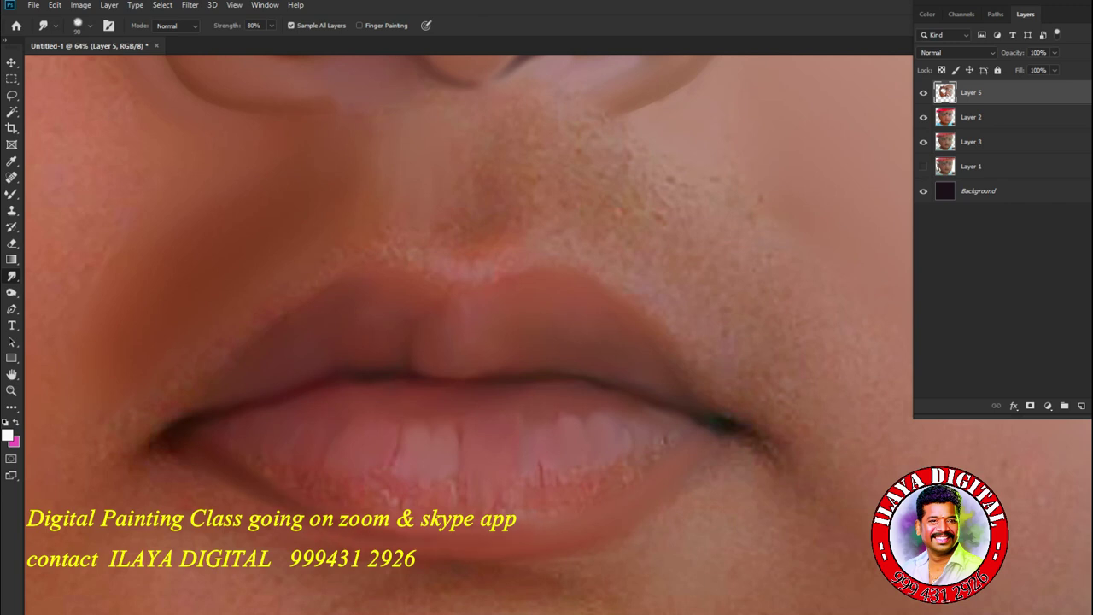
Smudge away the remaining fine creases along the lower part of the lower lip.
key(bracketright)
drag(541, 464, 543, 487)
drag(401, 476, 396, 501)
key(bracketleft)
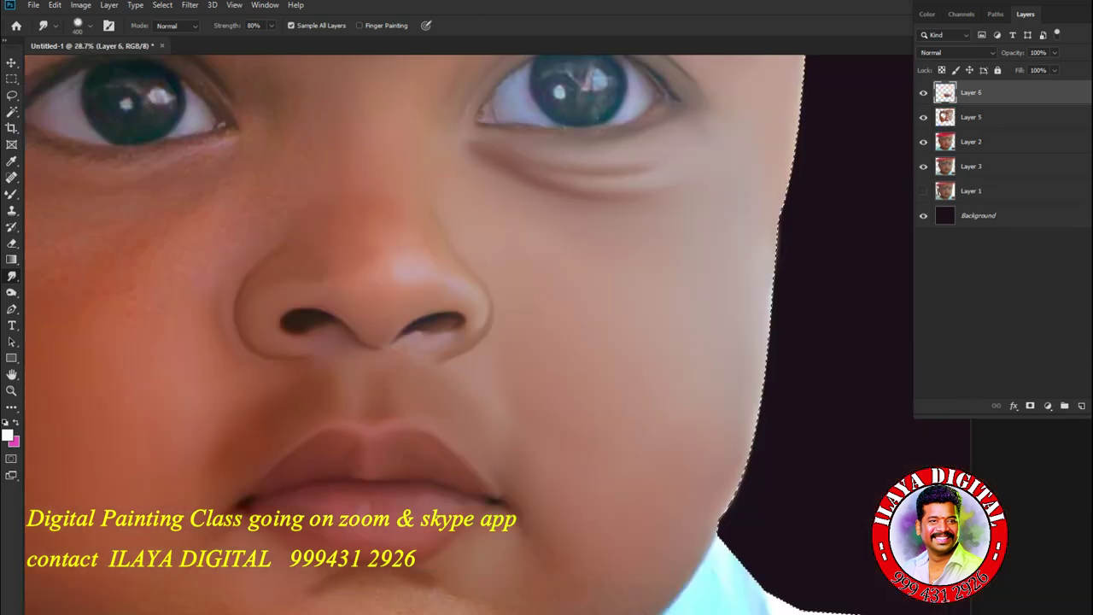
scroll(461, 333, down, 2)
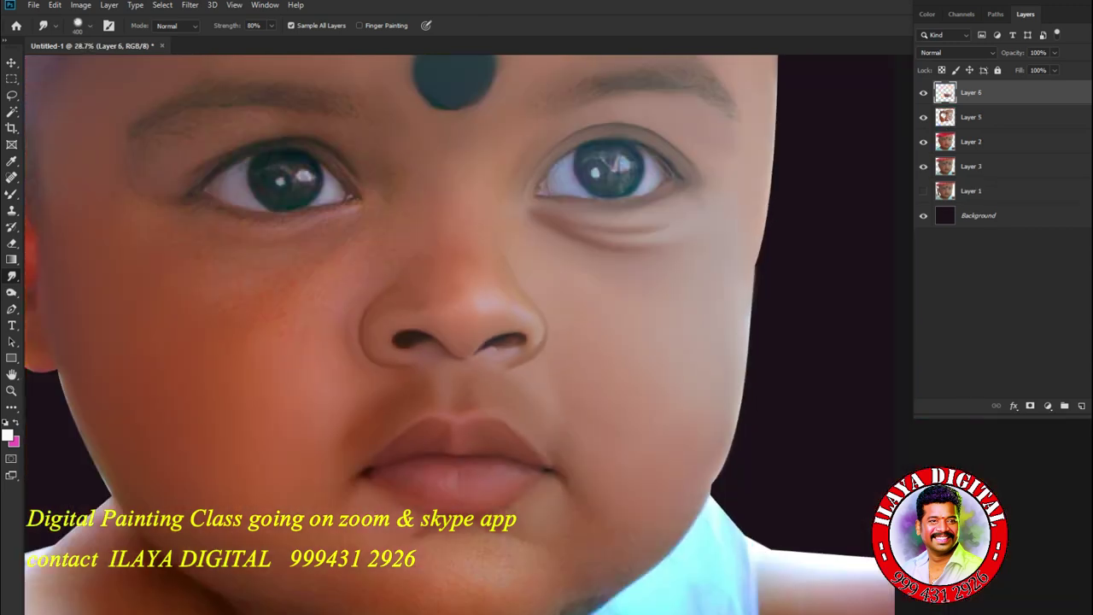
scroll(462, 333, up, 5)
scroll(461, 333, down, 4)
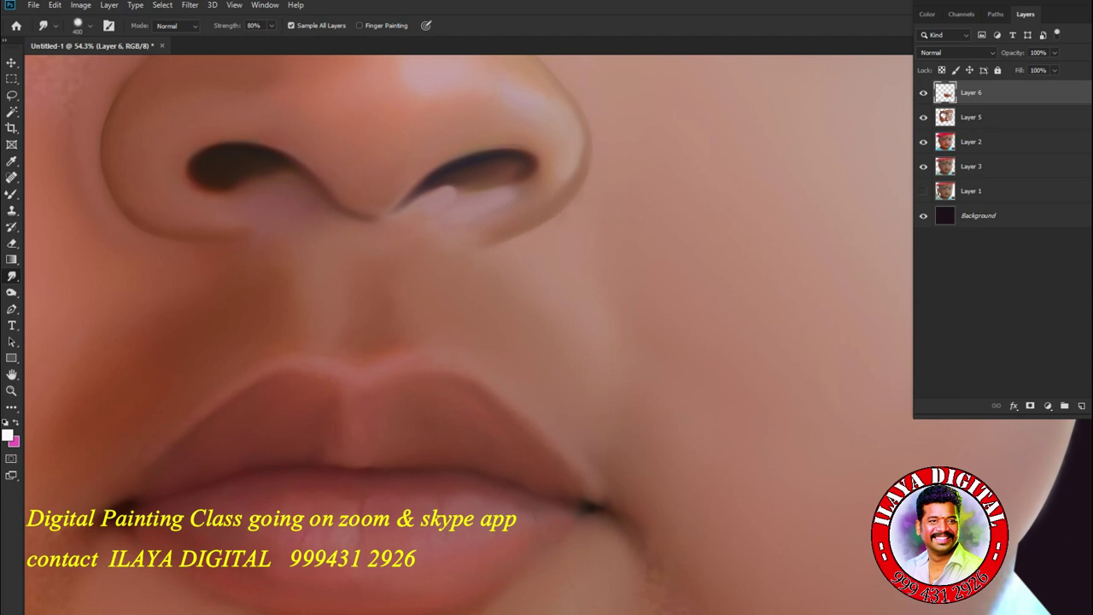
scroll(769, 346, down, 2)
scroll(769, 346, up, 3)
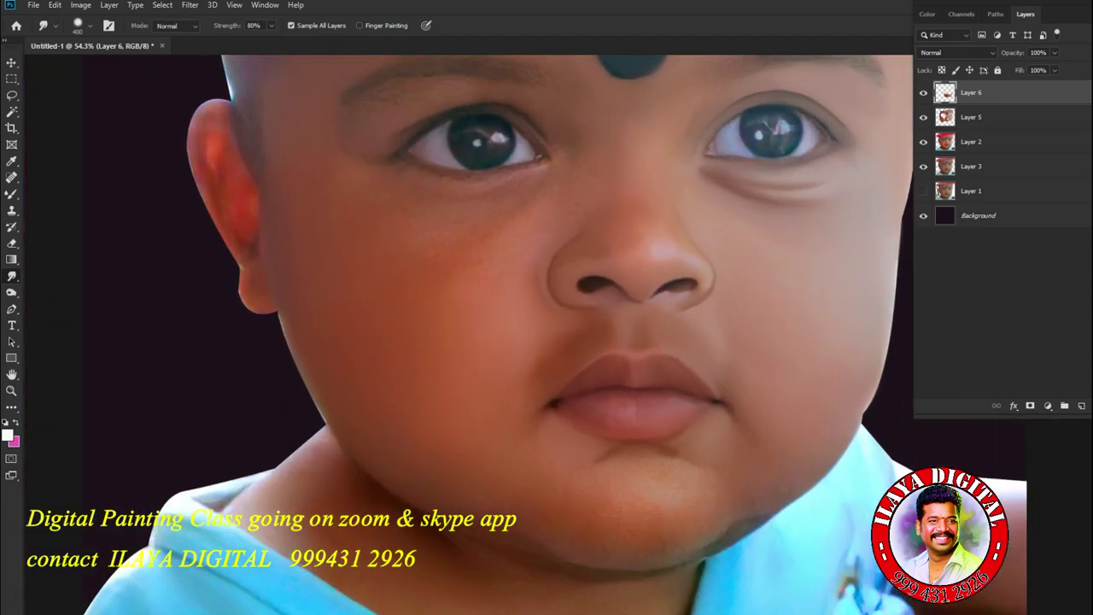
Compare the portrait with and without the lip smudging on Layer 6.
click(924, 92)
click(923, 93)
click(924, 92)
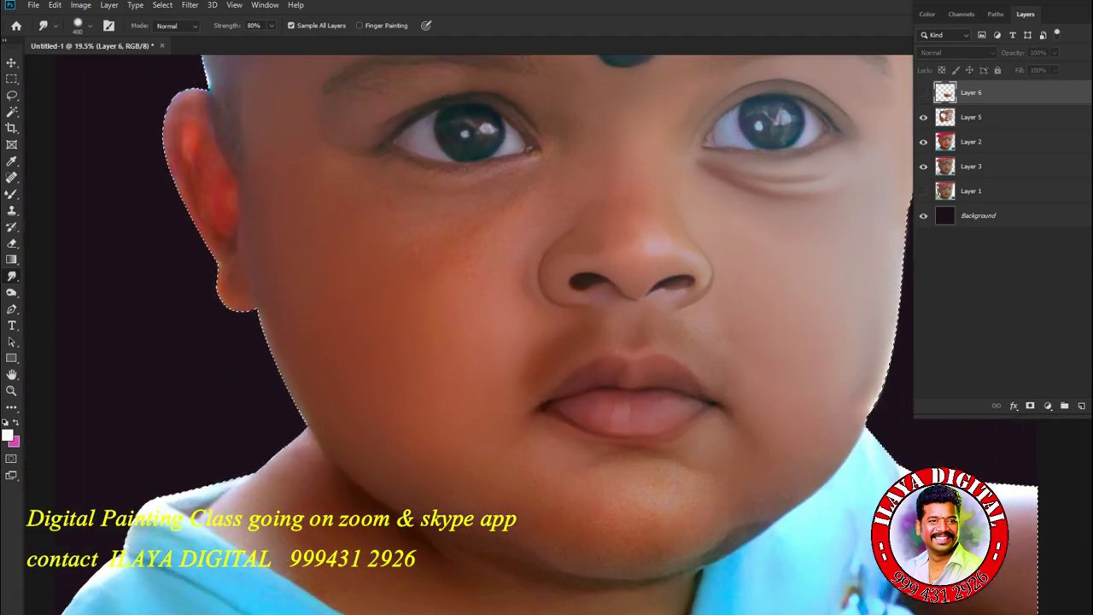
click(923, 92)
click(924, 92)
click(924, 93)
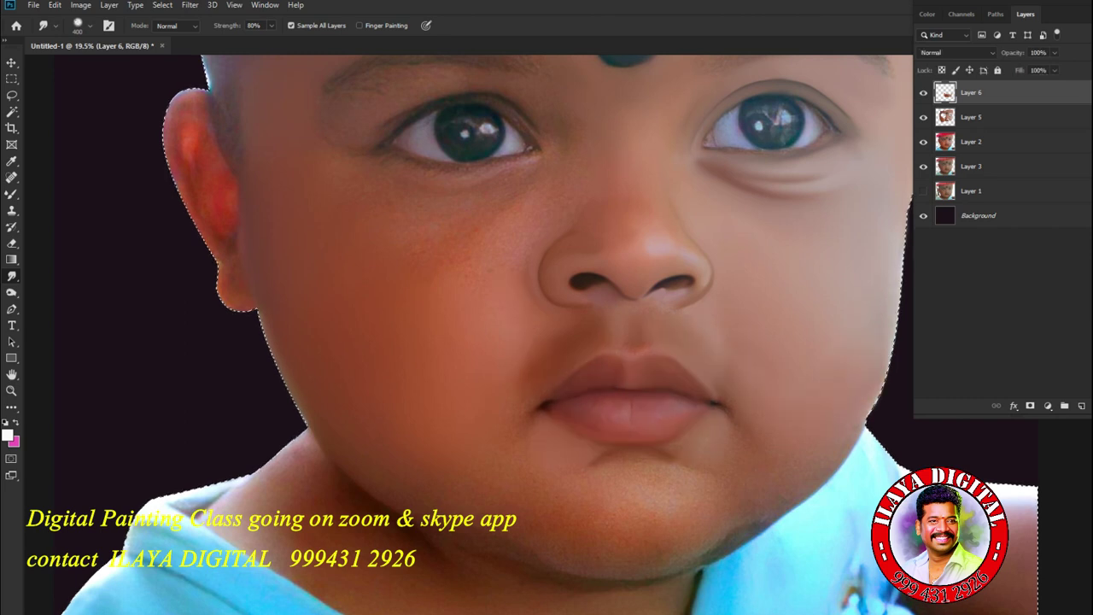
Erase part of the lip smudging on Layer 6 with a soft 125 px Eraser at 86% opacity.
scroll(726, 346, up, 2)
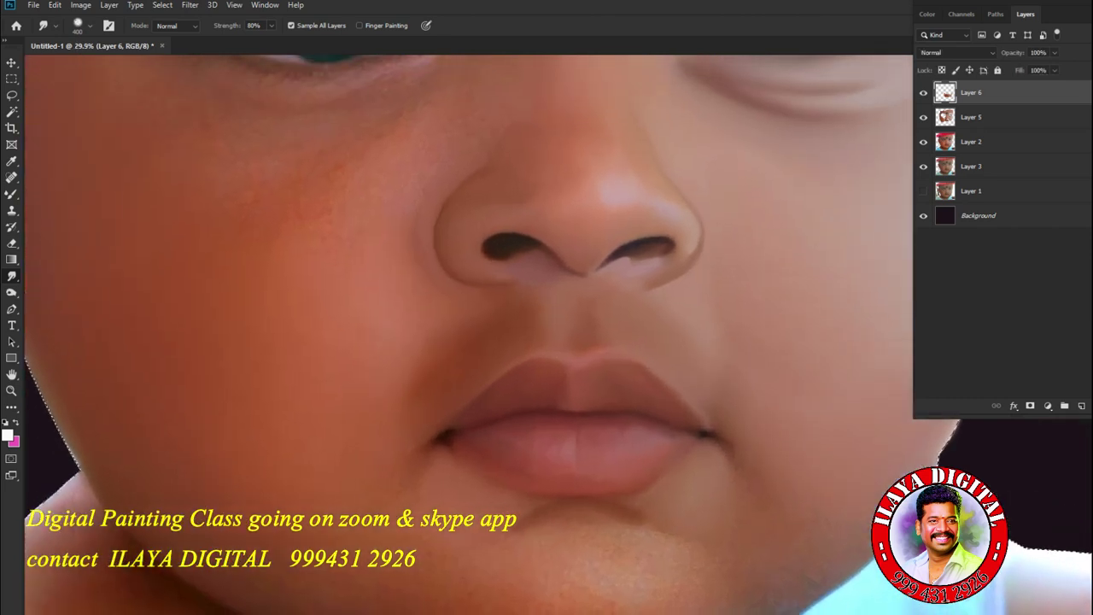
key(e)
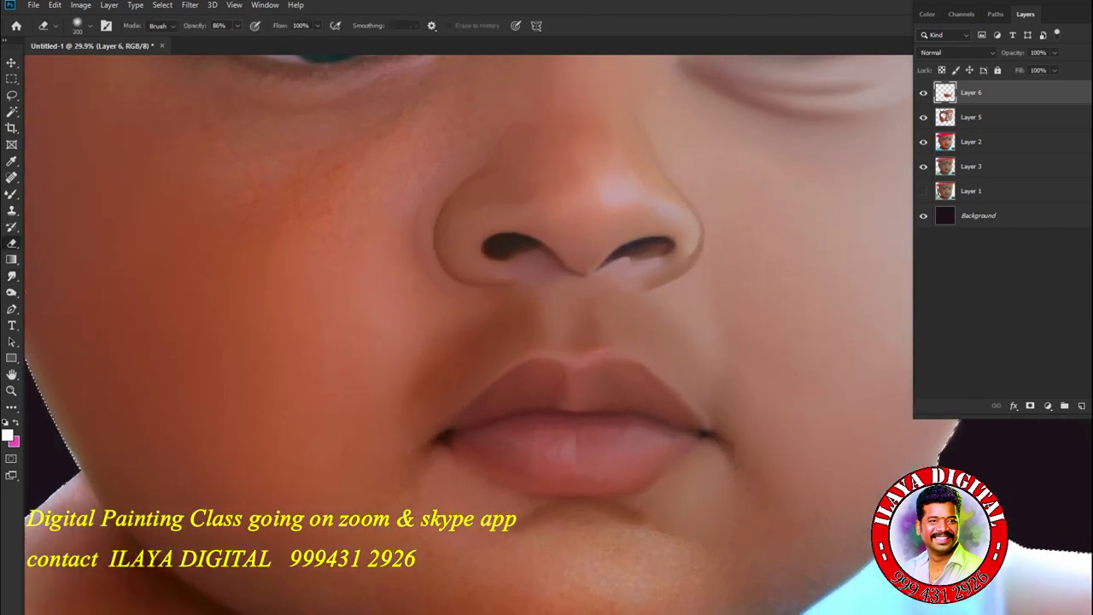
key(bracketleft)
key(bracketleft)
key(bracketleft)
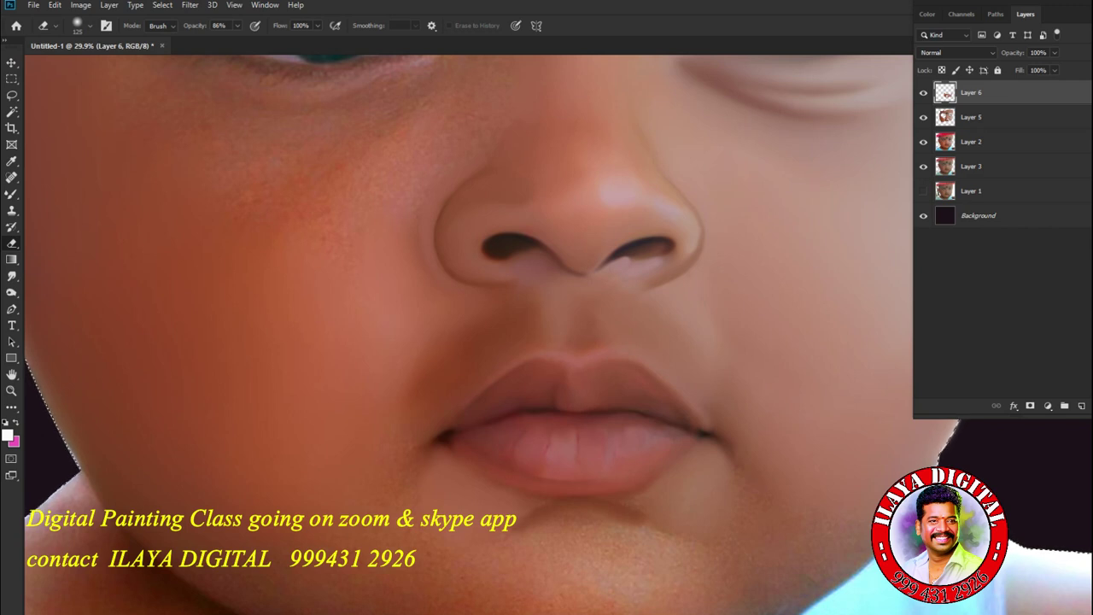
Merge Layer 6 with Layer 5 and save the document to the Desktop in Photoshop format.
shift+click(983, 117)
key(ctrl+e)
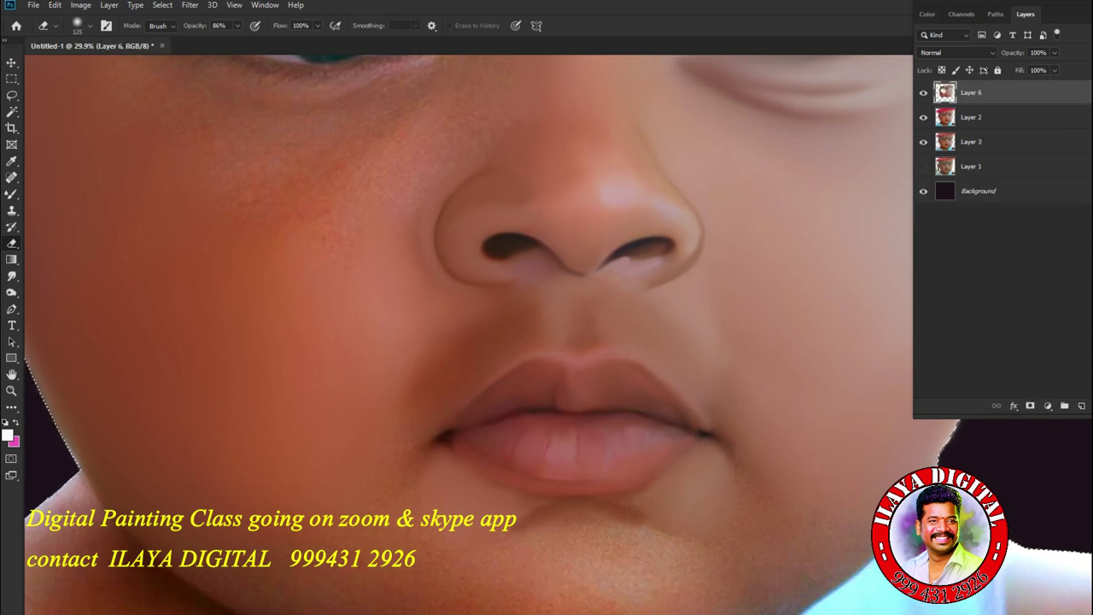
key(ctrl+s)
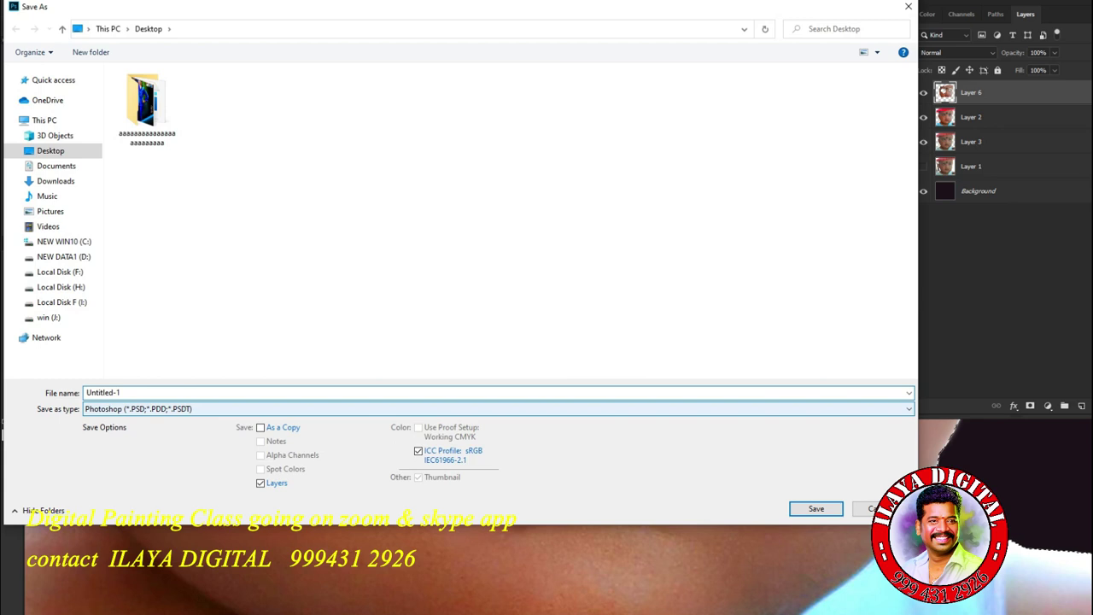
click(498, 409)
click(498, 409)
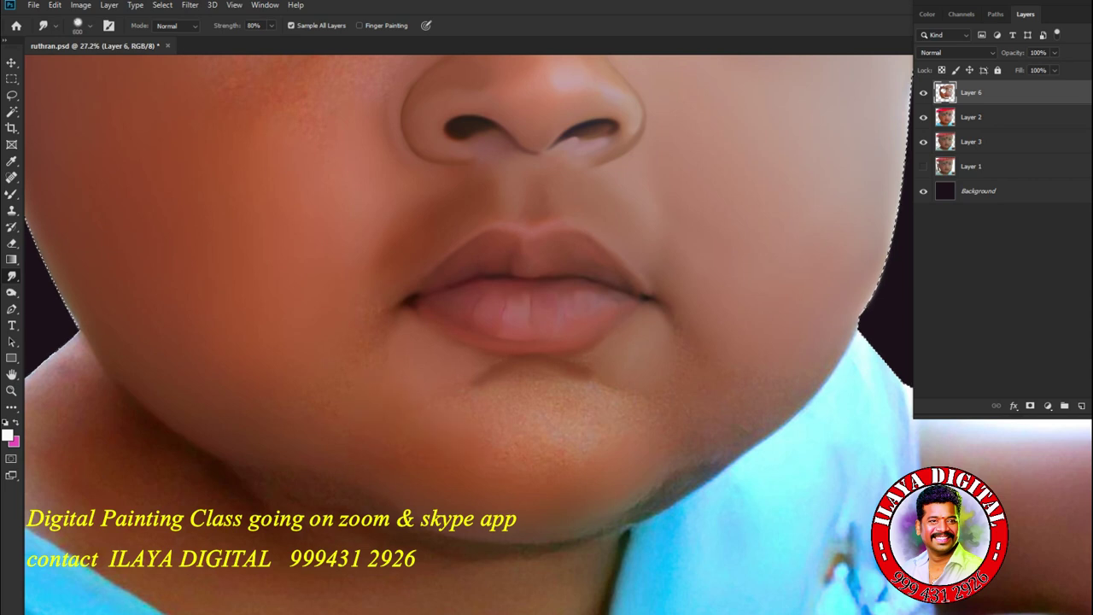
Smudge the chin and the skin below the left mouth corner smooth, reducing the brush from 700 to 300 px.
key(bracketright)
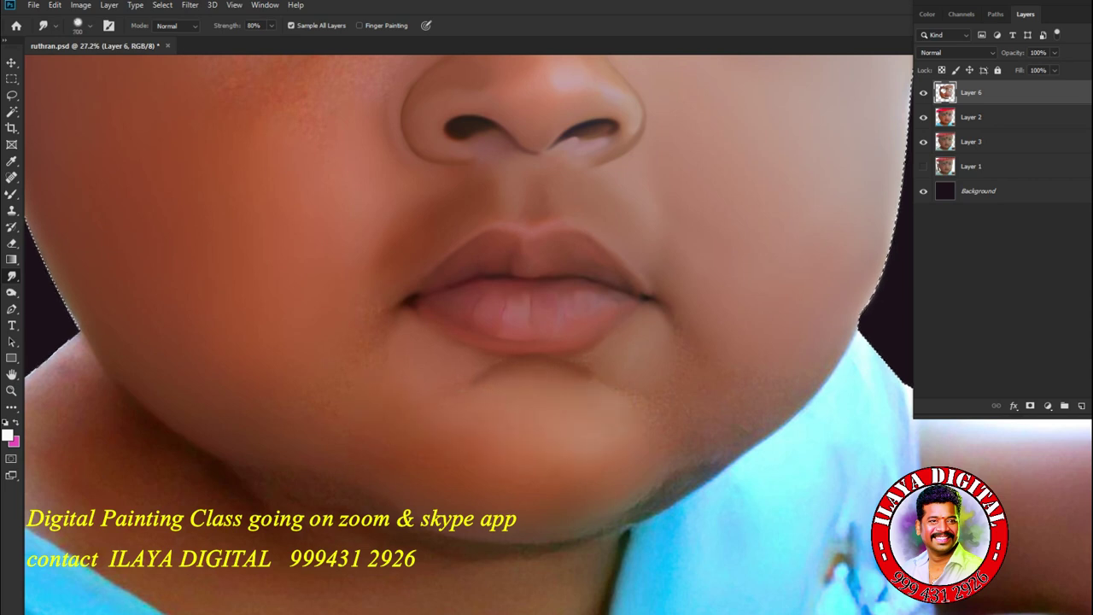
key(bracketleft)
key(bracketleft)
key(bracketleft)
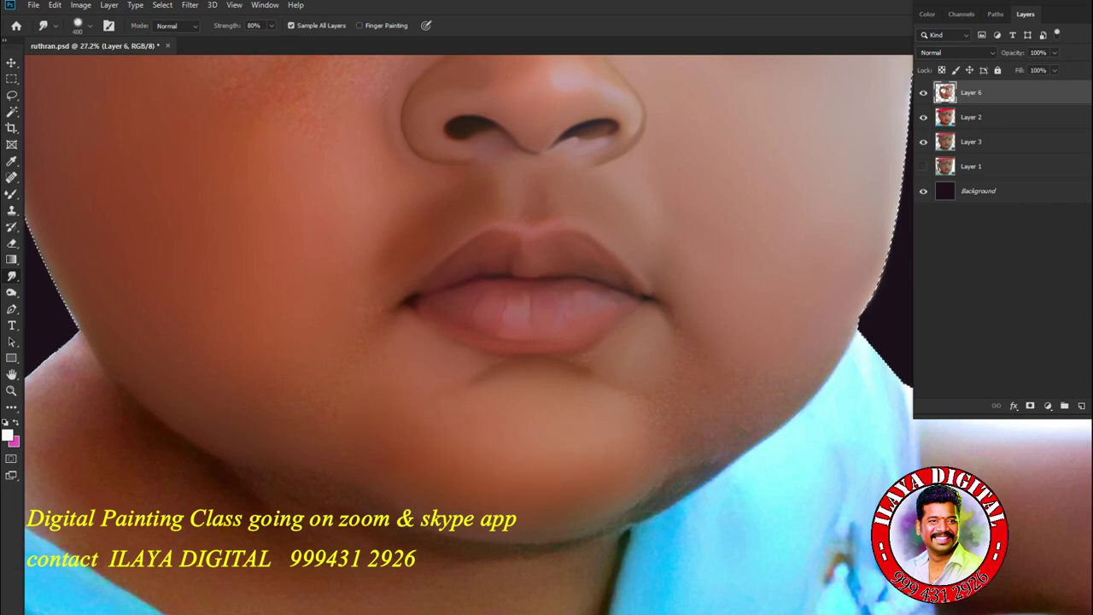
key(bracketright)
key(bracketleft)
key(bracketleft)
key(bracketleft)
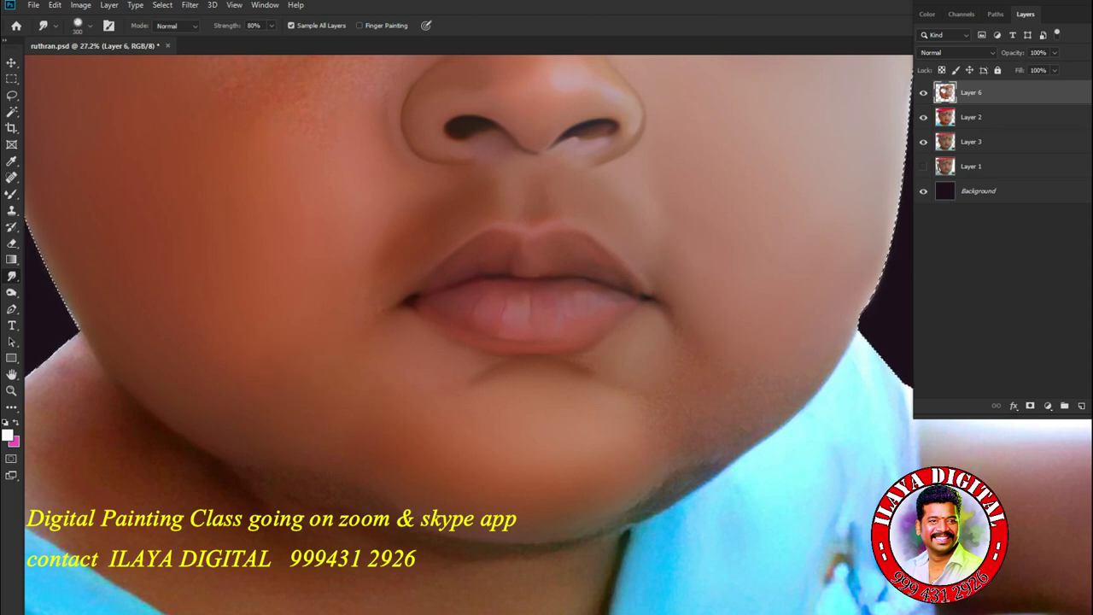
Smudge the skin around both mouth corners and the crease under the lower lip with a 200 to 250 px brush.
key(bracketleft)
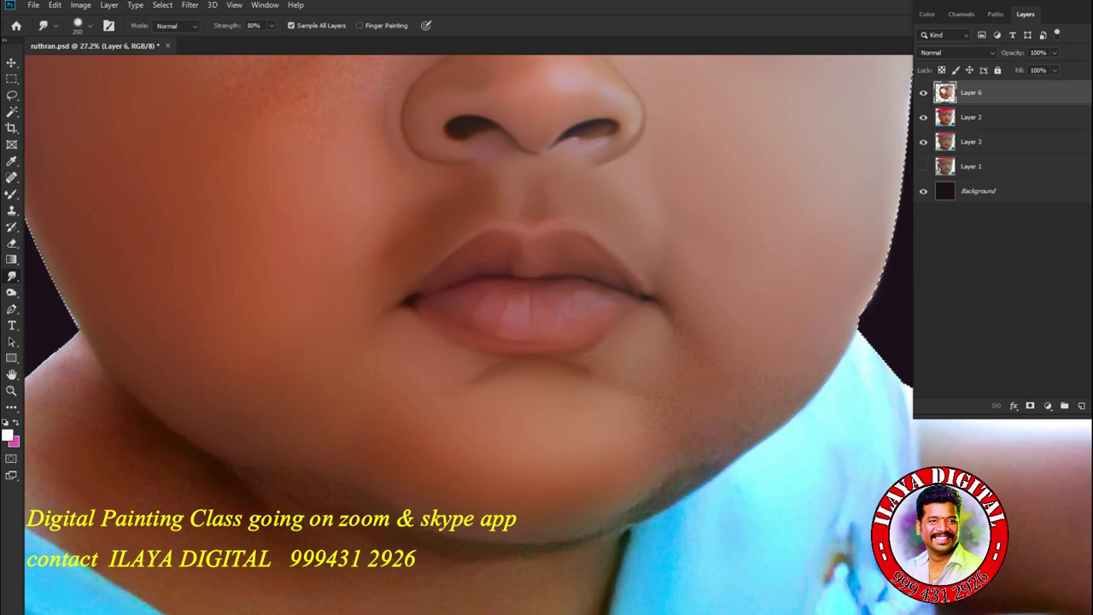
key(bracketright)
key(bracketleft)
key(bracketleft)
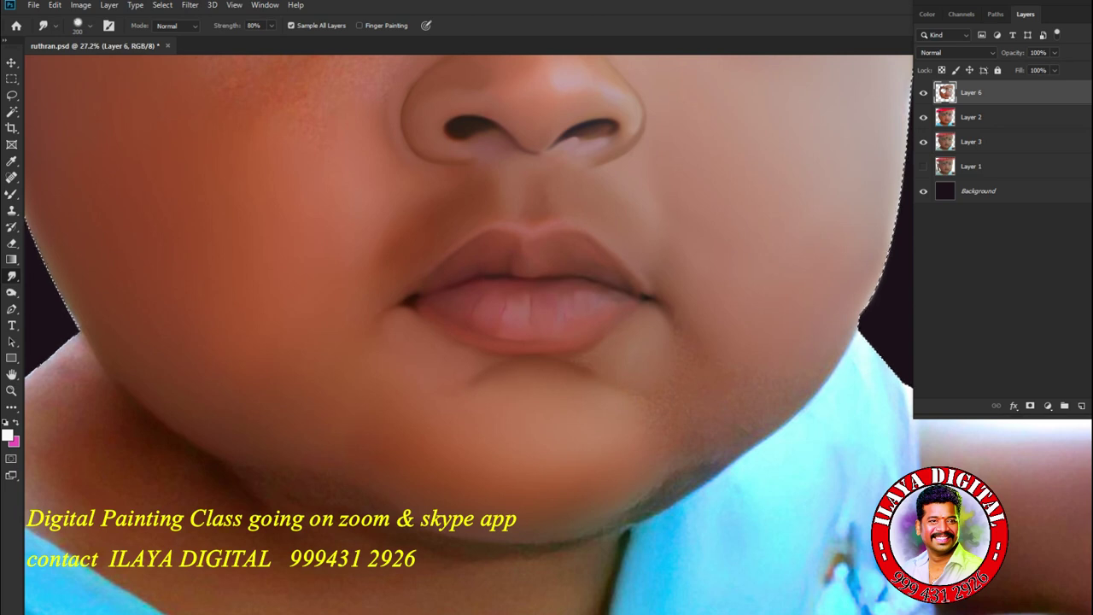
key(bracketleft)
key(bracketright)
key(bracketright)
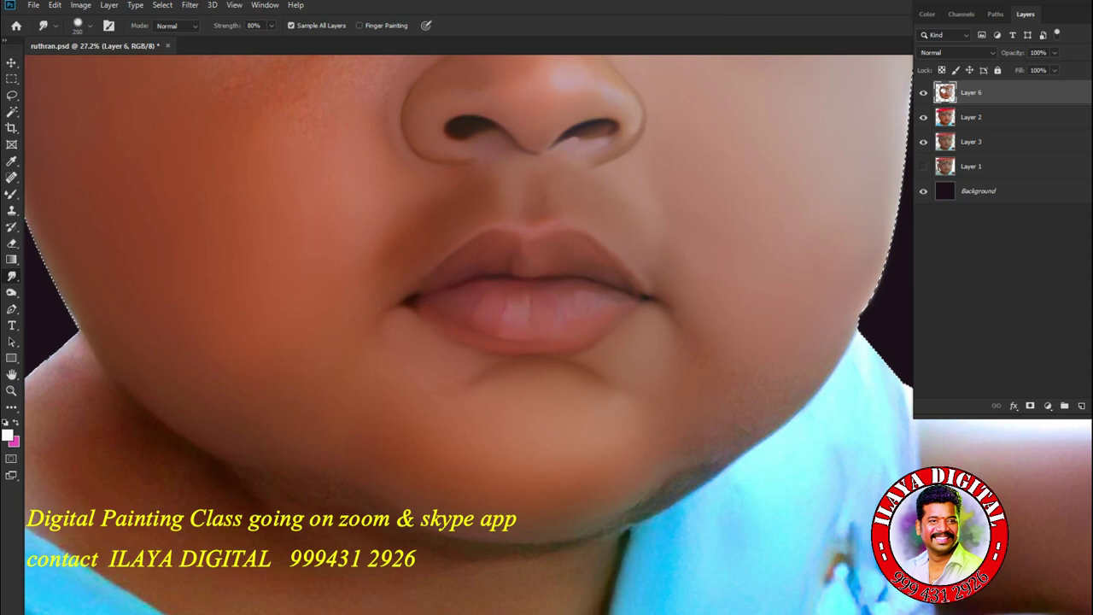
Smudge the right lower cheek, jaw edge and under-chin shadow smooth, enlarging the brush from 200 to 500 px.
key(bracketleft)
key(bracketleft)
key(bracketleft)
key(bracketleft)
key(bracketright)
key(bracketright)
key(bracketright)
key(bracketright)
key(bracketright)
key(bracketright)
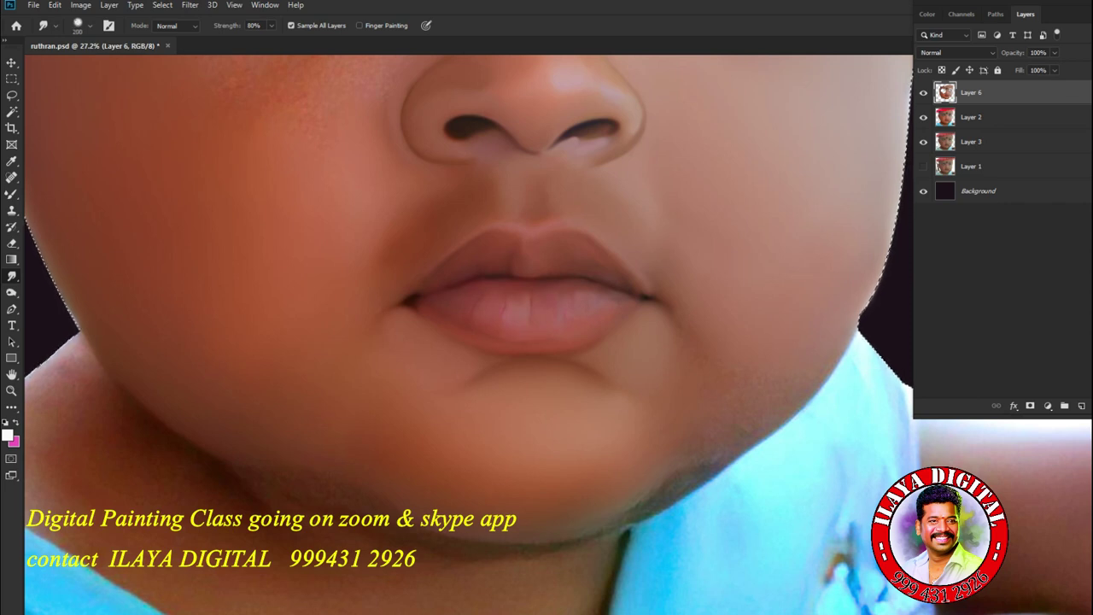
key(bracketright)
key(bracketright)
scroll(539, 339, down, 3)
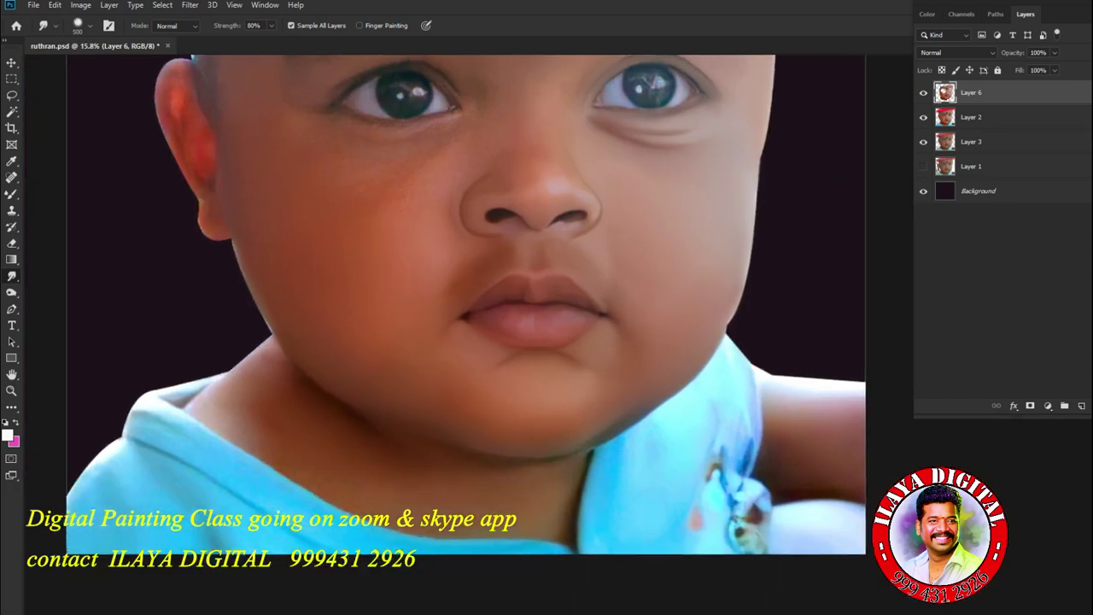
Smudge the grainy skin below the left eye and on the upper cheek, reducing the brush from 400 to 150 px.
drag(539, 339, 567, 311)
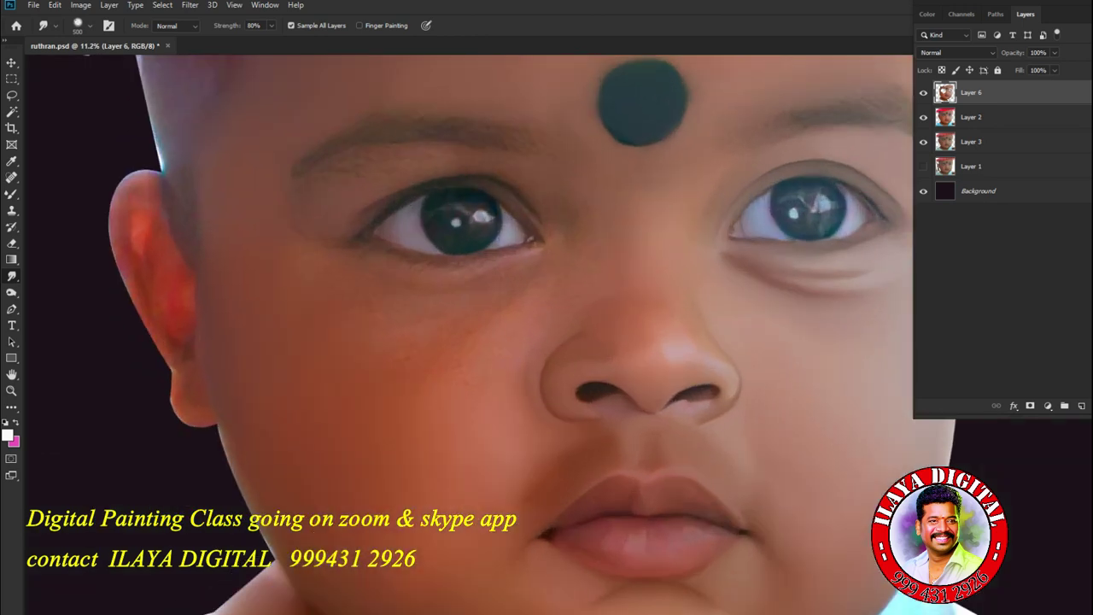
scroll(560, 335, up, 3)
drag(410, 299, 647, 402)
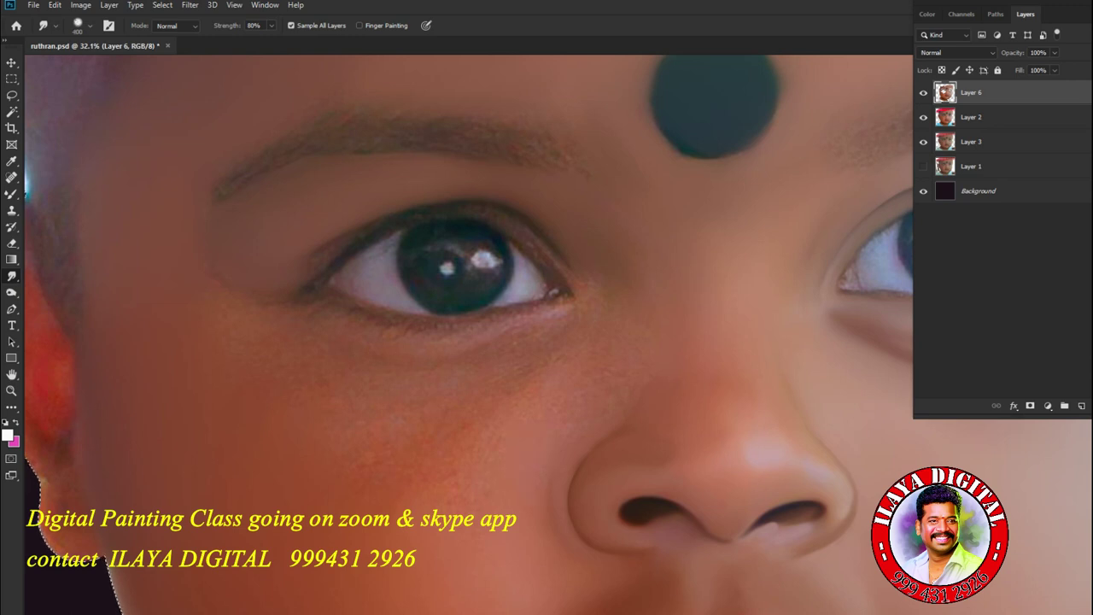
key(bracketleft)
key(bracketleft)
key(bracketleft)
key(bracketright)
key(bracketright)
key(bracketright)
key(bracketright)
key(bracketleft)
key(bracketright)
key(bracketright)
key(bracketleft)
key(bracketleft)
key(bracketleft)
key(bracketleft)
key(bracketleft)
key(bracketleft)
key(bracketleft)
scroll(589, 417, down, 5)
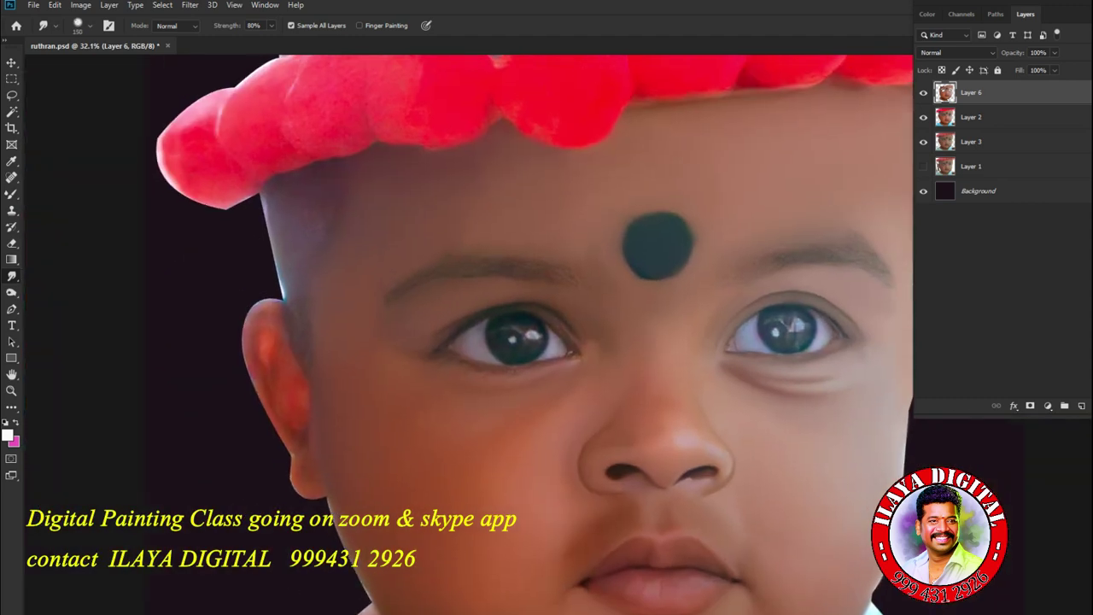
Smudge the left cheek into broad even tones with a very large brush of 1000 to 1400 px.
scroll(580, 416, down, 5)
scroll(580, 416, up, 9)
drag(580, 416, 483, 267)
key(bracketright)
key(bracketright)
key(bracketright)
key(bracketright)
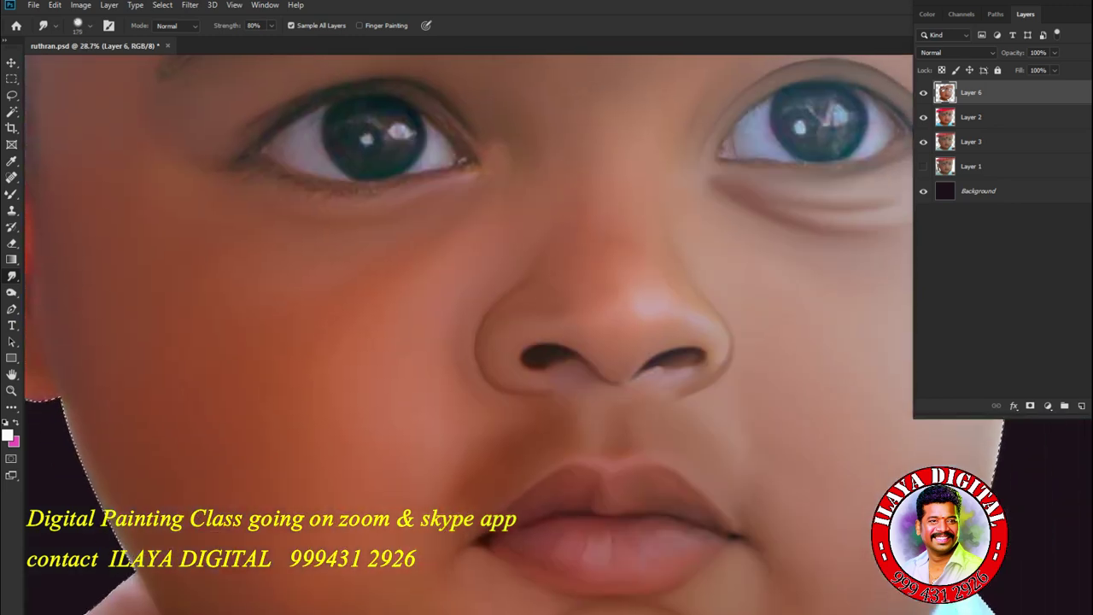
key(bracketright)
key(bracketright)
key(bracketright)
key(bracketright)
key(bracketright)
key(bracketright)
key(bracketright)
key(bracketright)
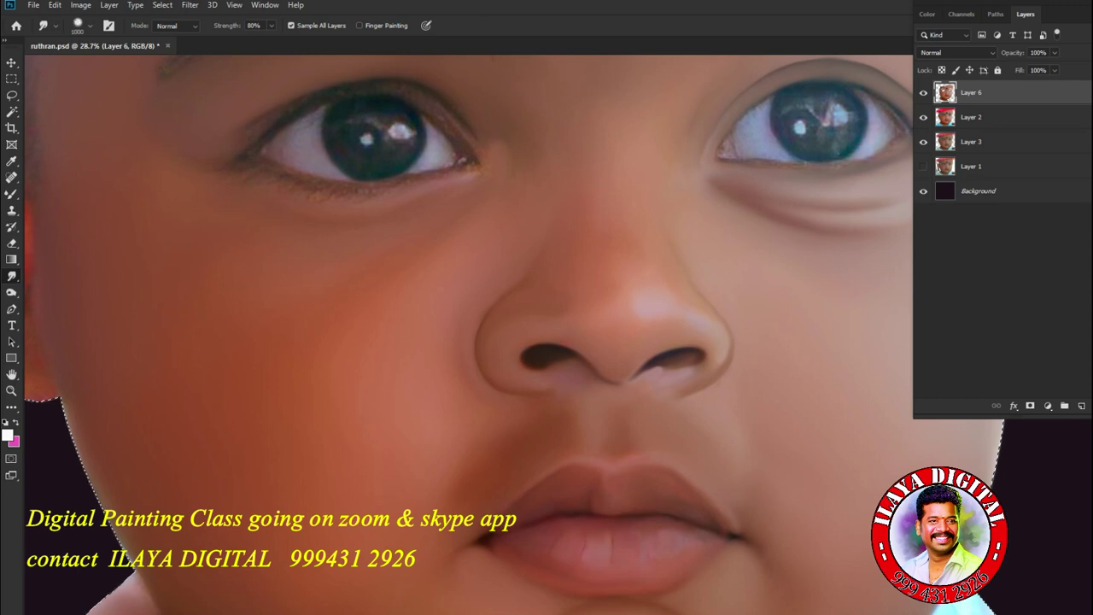
key(bracketright)
key(bracketright)
key(bracketright)
key(bracketright)
key(bracketright)
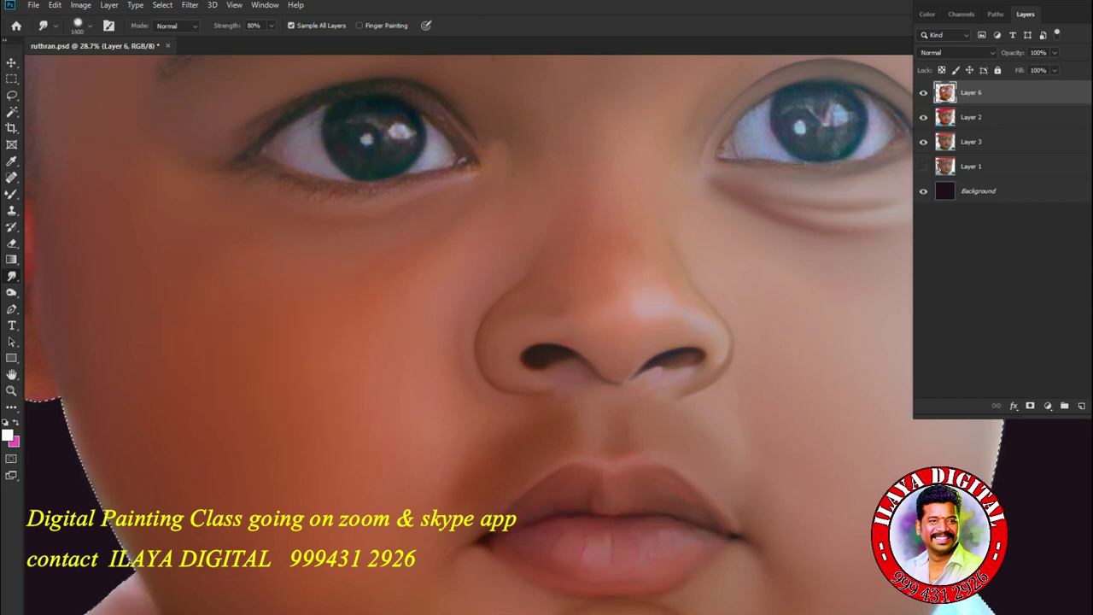
Blend the remaining uneven tones of the left cheek toward the nose with progressively smaller Smudge brushes.
key(bracketleft)
key(bracketleft)
key(bracketleft)
key(bracketleft)
key(bracketleft)
key(bracketleft)
key(bracketleft)
key(bracketleft)
key(bracketleft)
key(bracketleft)
key(bracketleft)
key(bracketleft)
key(bracketleft)
key(bracketleft)
key(bracketright)
key(bracketright)
key(bracketright)
key(bracketright)
key(bracketleft)
key(bracketleft)
key(bracketleft)
key(bracketleft)
Smudge the left nostril's edge and the right nose wing's contour smooth with a 125 to 100 px brush.
scroll(431, 370, up, 5)
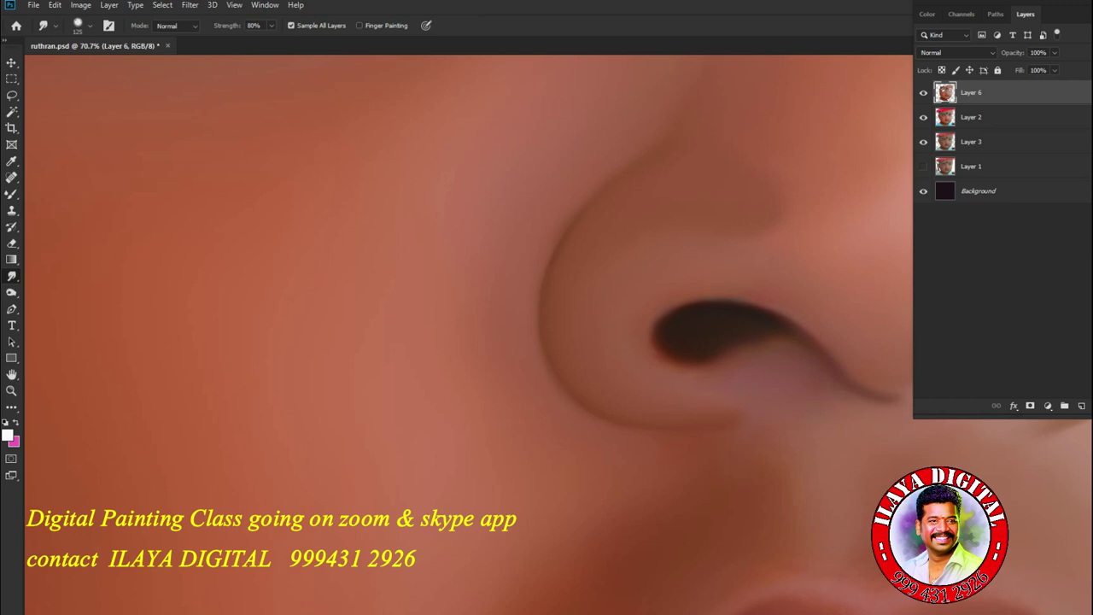
drag(673, 346, 669, 356)
key([)
drag(778, 331, 797, 341)
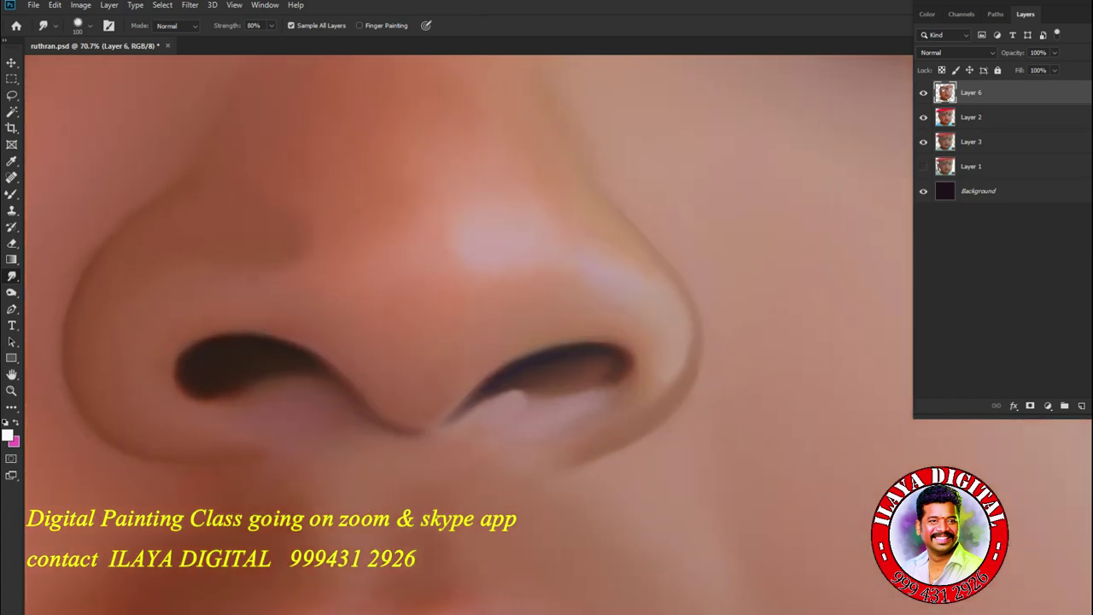
drag(665, 385, 691, 327)
drag(656, 398, 671, 383)
mouse_move(647, 499)
mouse_down()
mouse_move(563, 500)
mouse_move(651, 500)
mouse_up()
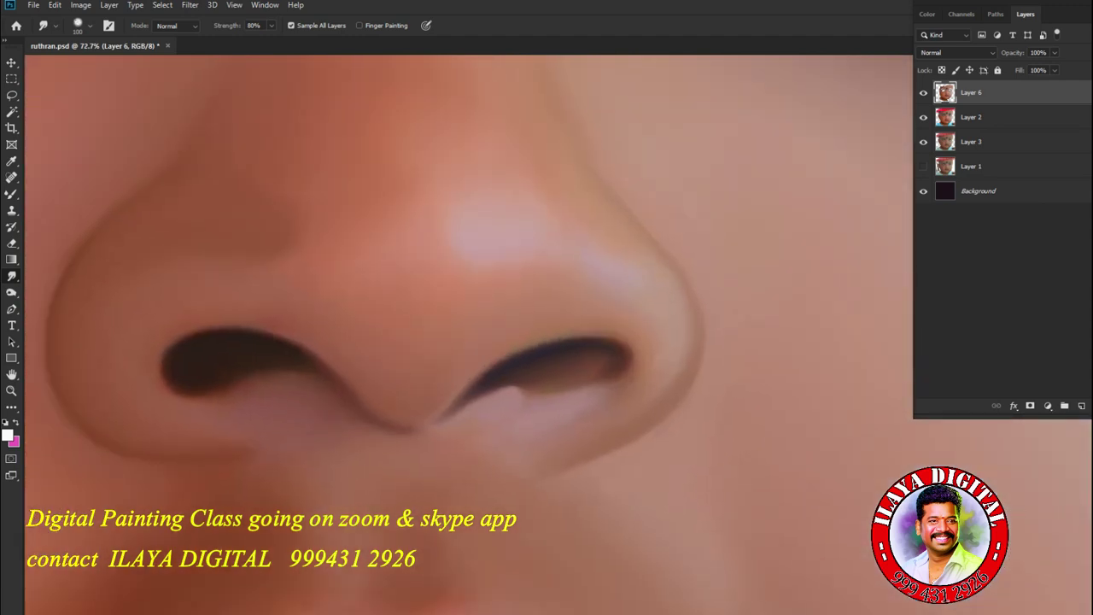
scroll(470, 333, down, 5)
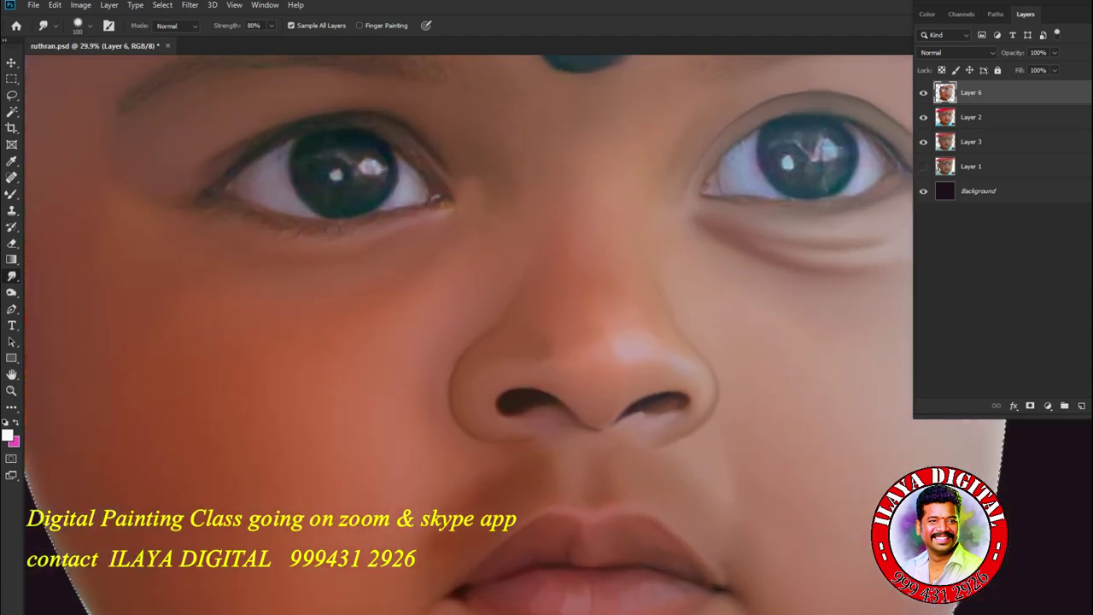
Paint the left eye's upper eyelid crease as a dark curve down to the inner corner with a 90 to 100 px Mixer Brush.
scroll(470, 333, down, 3)
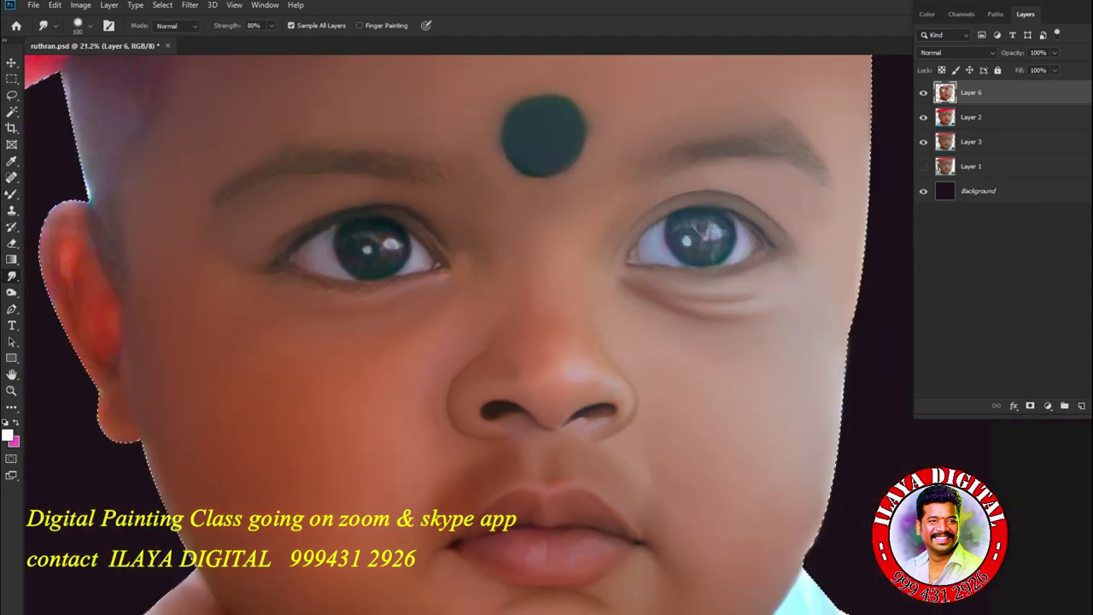
scroll(410, 299, up, 5)
drag(410, 256, 541, 485)
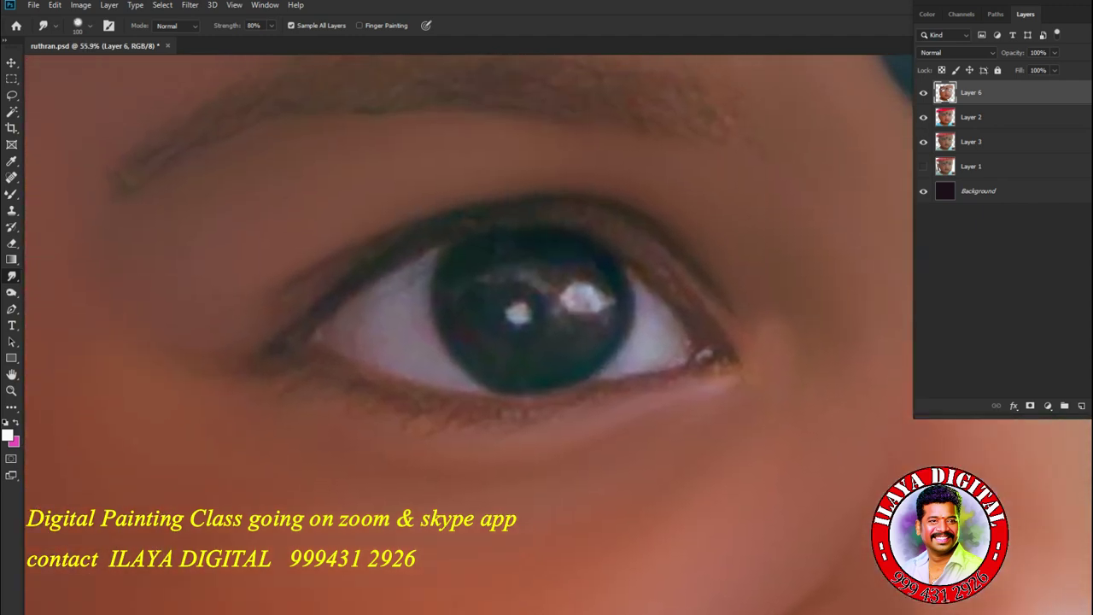
key(bracketleft)
key(b)
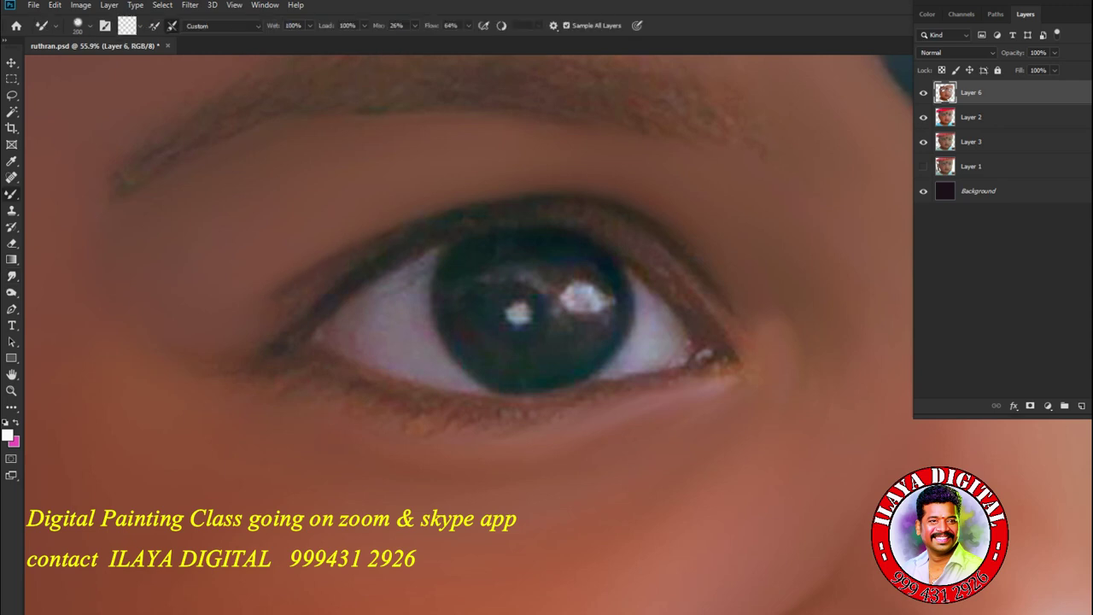
key(bracketleft)
key(bracketleft)
key(bracketleft)
key(bracketleft)
drag(362, 251, 282, 294)
drag(466, 201, 510, 191)
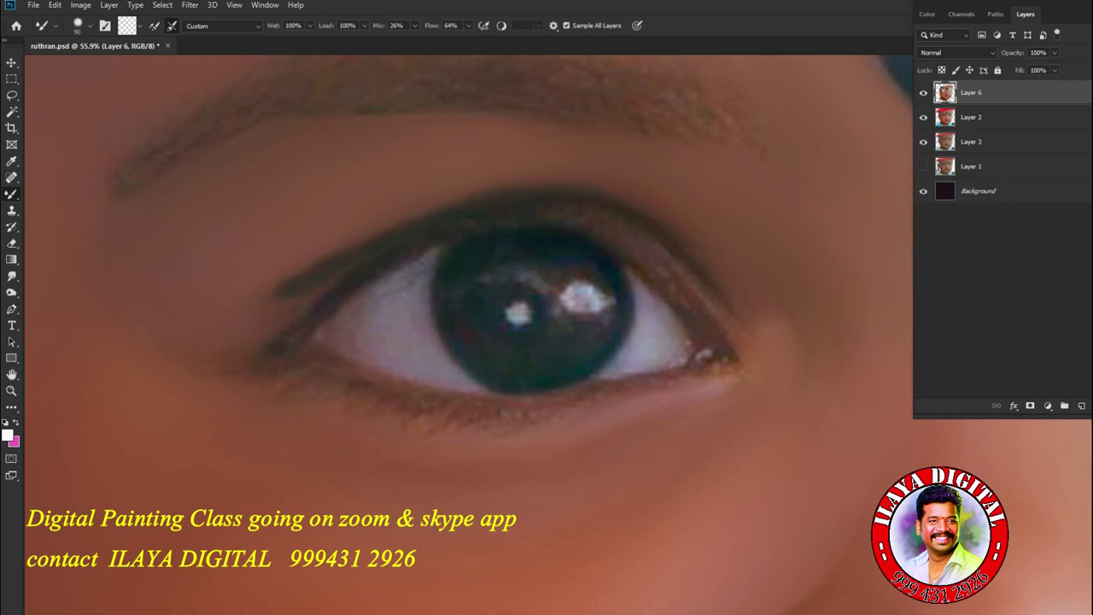
mouse_move(685, 250)
mouse_down()
mouse_move(719, 273)
mouse_move(752, 330)
mouse_up()
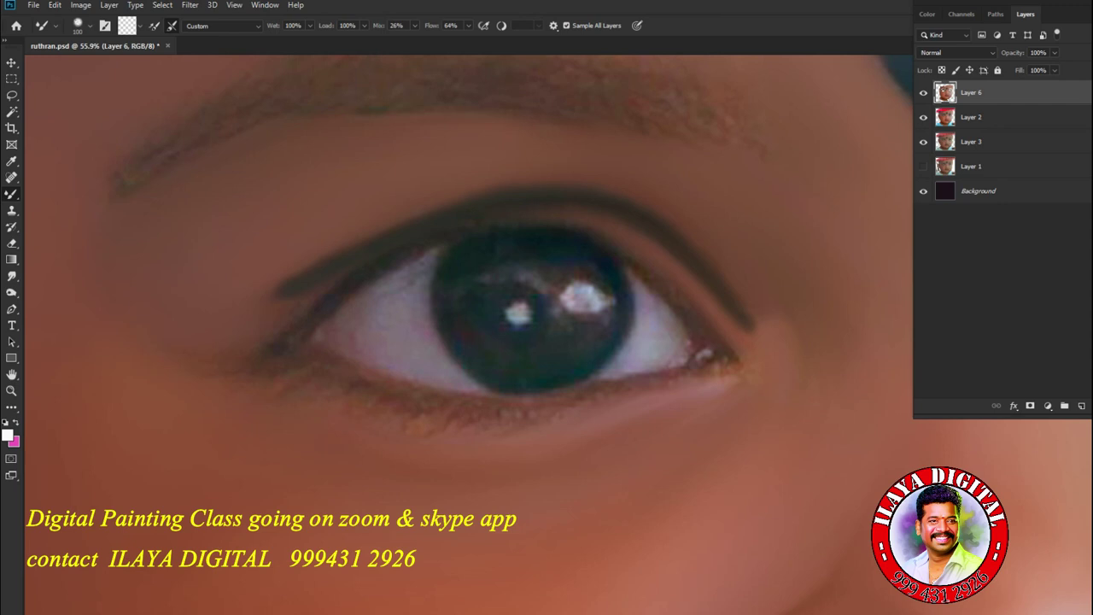
Thin the eyelid crease from below, lengthen its outer end and sweep the lash line past the outer corner using a 90 px brush.
drag(352, 273, 407, 249)
key([)
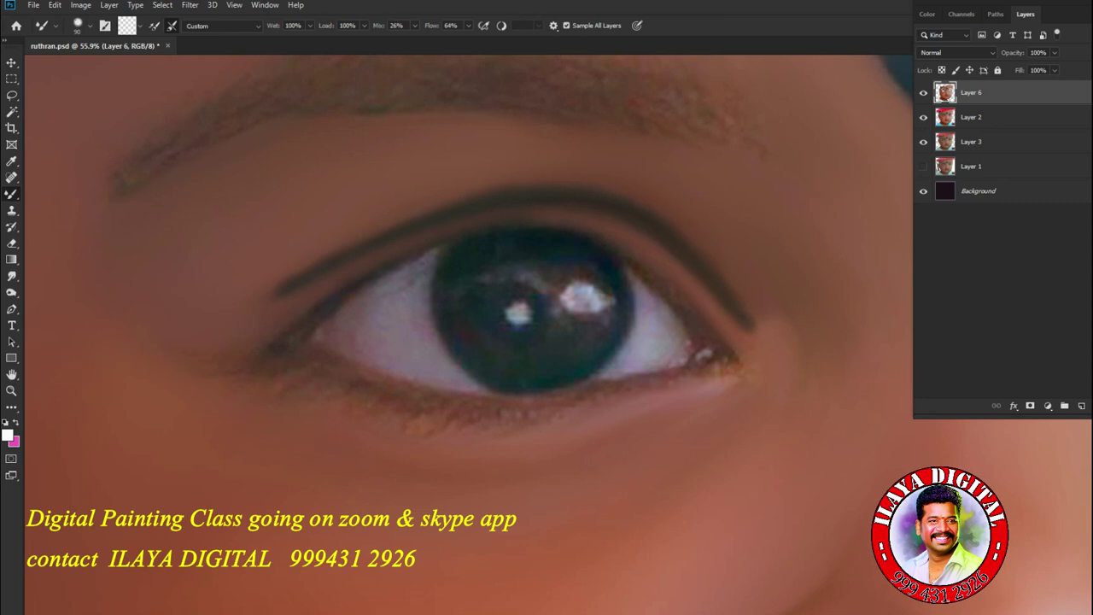
drag(313, 274, 248, 302)
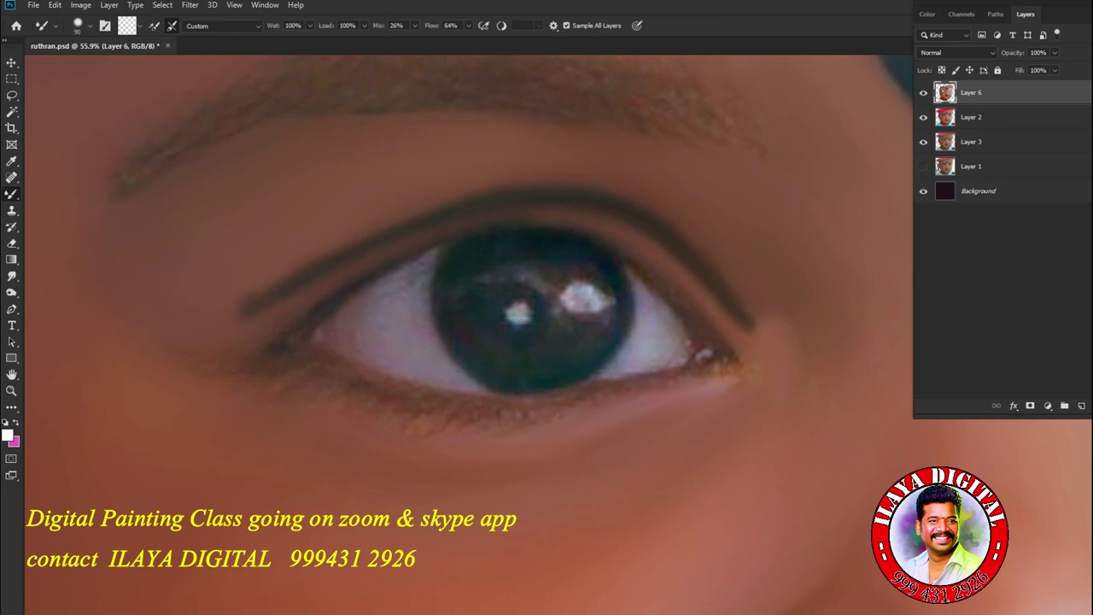
mouse_move(241, 355)
mouse_down()
mouse_move(162, 369)
mouse_move(167, 353)
mouse_move(142, 337)
mouse_up()
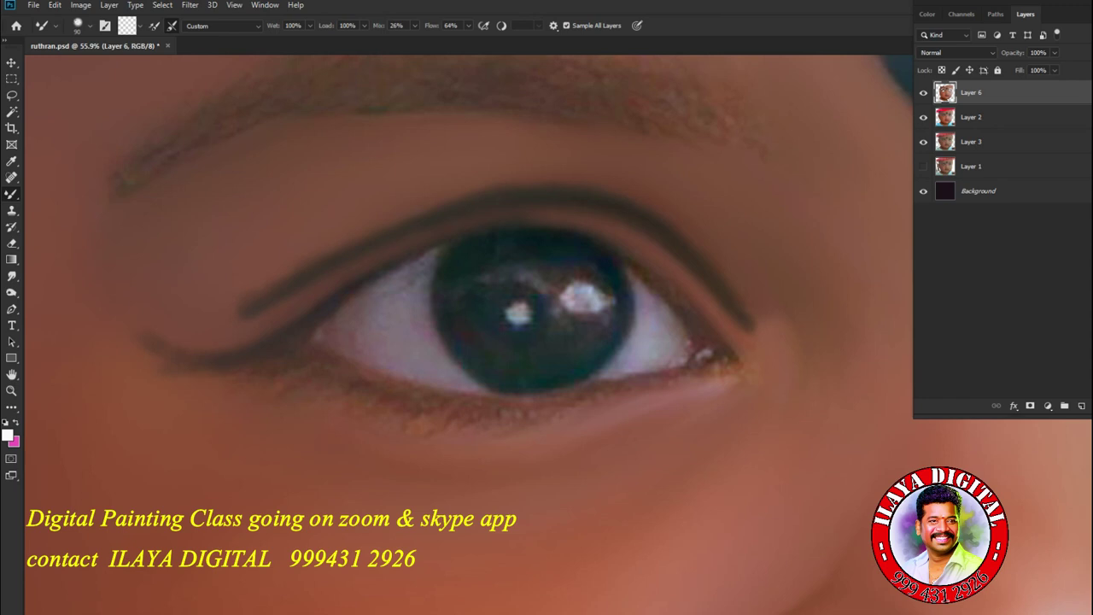
Set the Mixer Brush flow to 85% and paint the left eye's lower and inner upper lash lines with a 70 px brush.
click(469, 24)
drag(469, 40, 484, 39)
key(Return)
drag(366, 374, 405, 383)
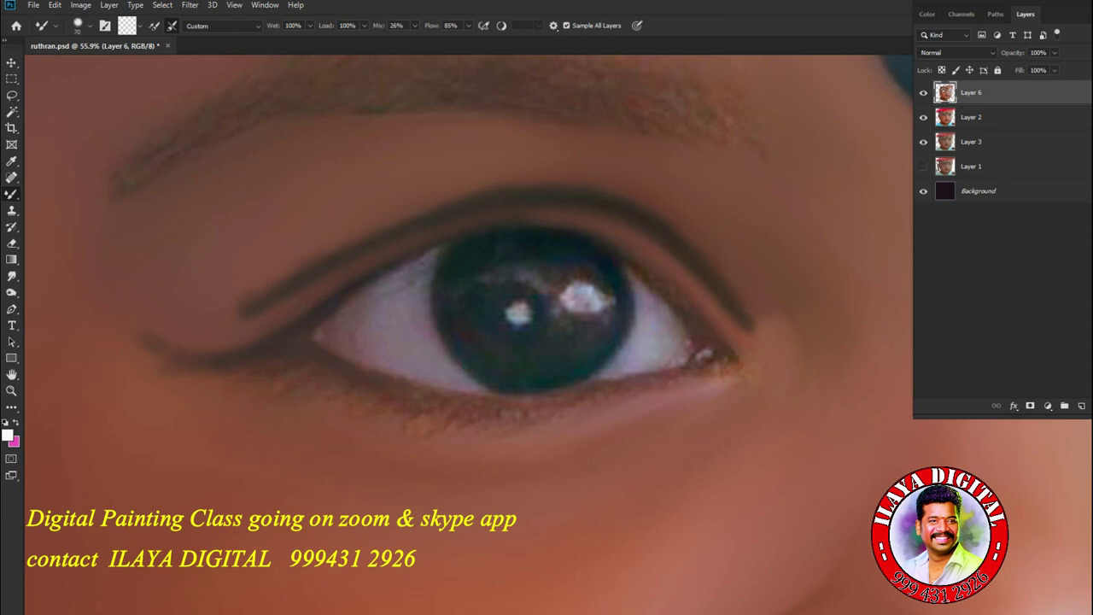
drag(508, 396, 523, 396)
mouse_move(682, 295)
mouse_down()
mouse_move(726, 361)
mouse_move(704, 373)
mouse_up()
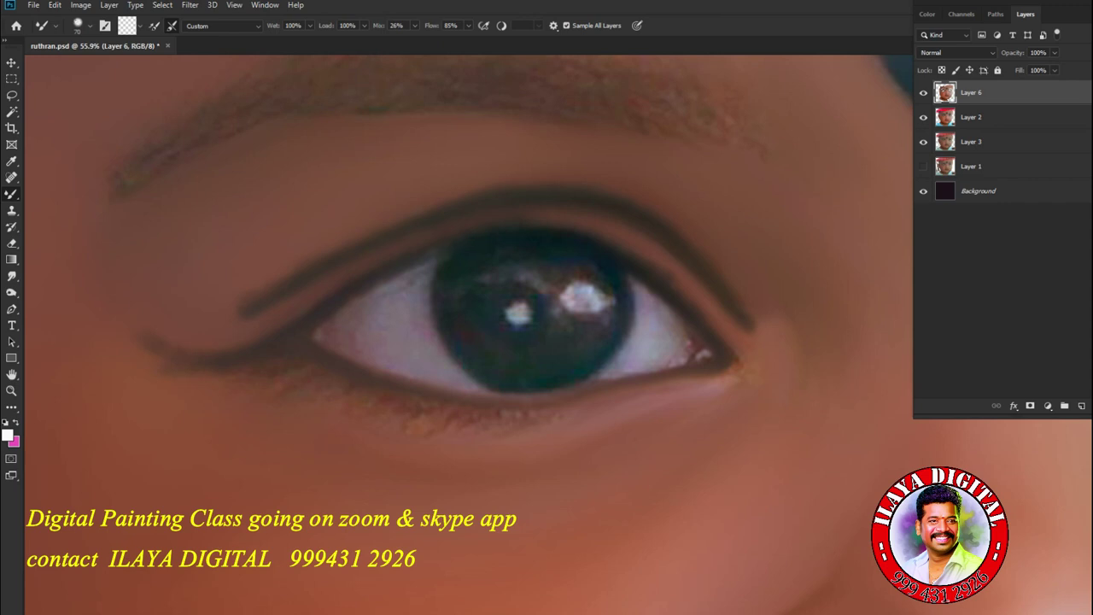
Blend the grainy lower lashes and the skin under the left eye's outer corner with a larger Mixer Brush.
key(bracketright)
key(bracketright)
key(bracketright)
key(bracketright)
key(bracketright)
key(bracketright)
key(bracketright)
drag(277, 376, 251, 375)
Smudge the left eye's inner corner and the skin below it smooth, adjusting the brush size up to 125 px.
key(r)
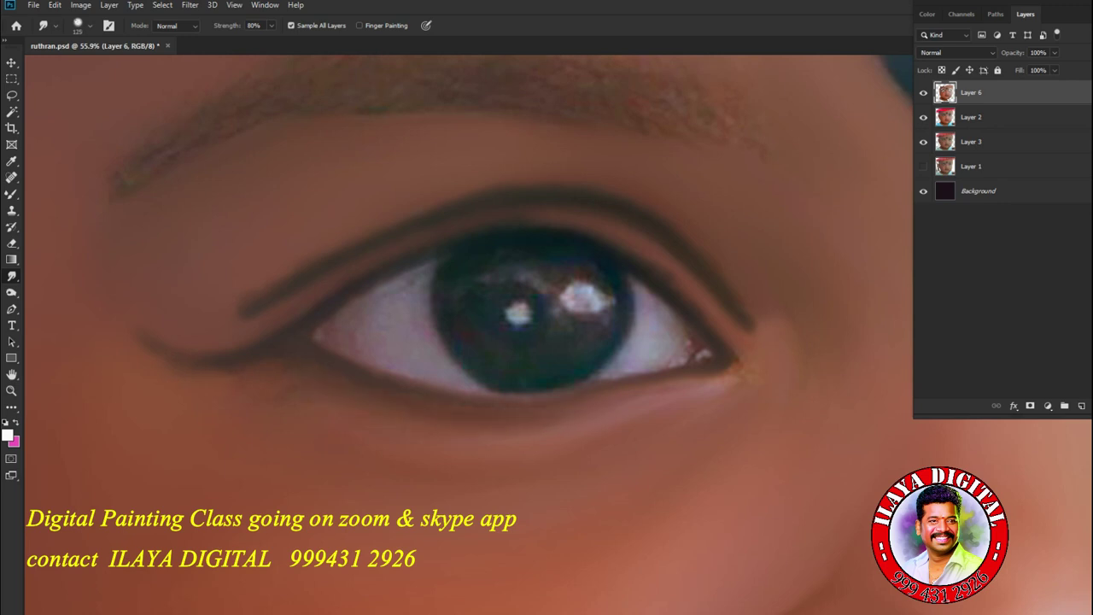
key(bracketleft)
key(bracketleft)
drag(726, 382, 737, 356)
key(bracketright)
key(bracketright)
key(bracketright)
key(bracketright)
key(bracketright)
key(bracketright)
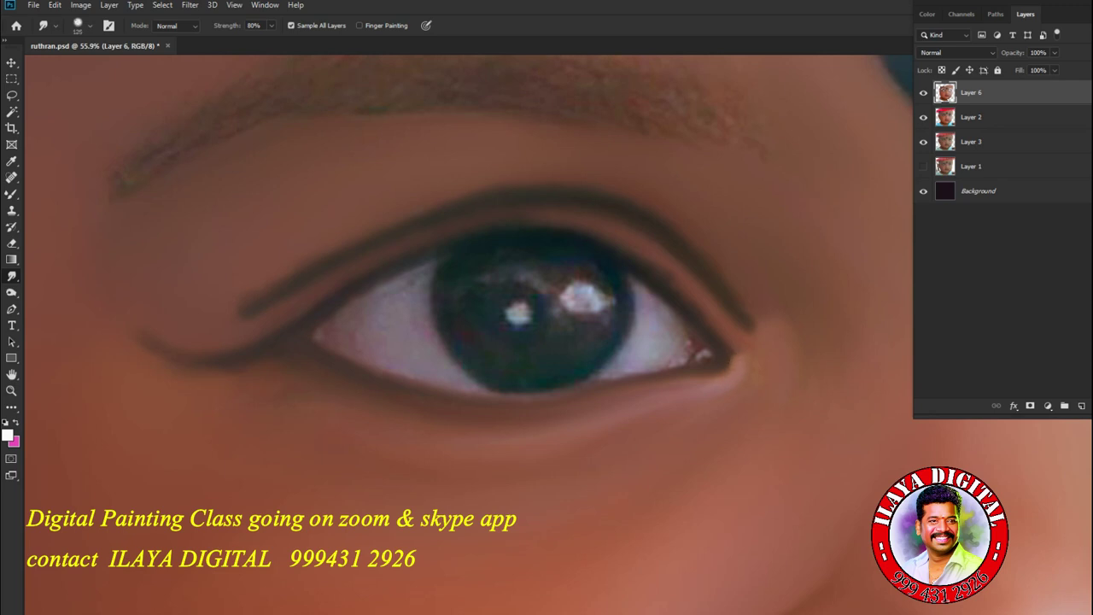